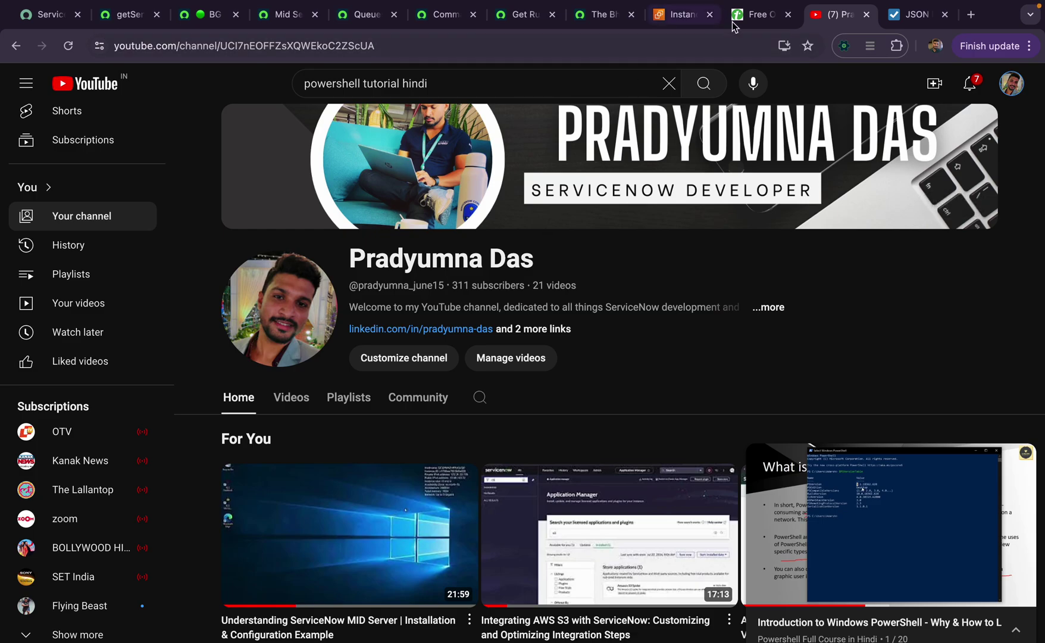
Switch to the remote Windows server and browse drive C: to the ServiceNow MID Server folder's agent\scripts\PowerShell subfolder
{"action": "left_click", "coordinate": [757, 20]}
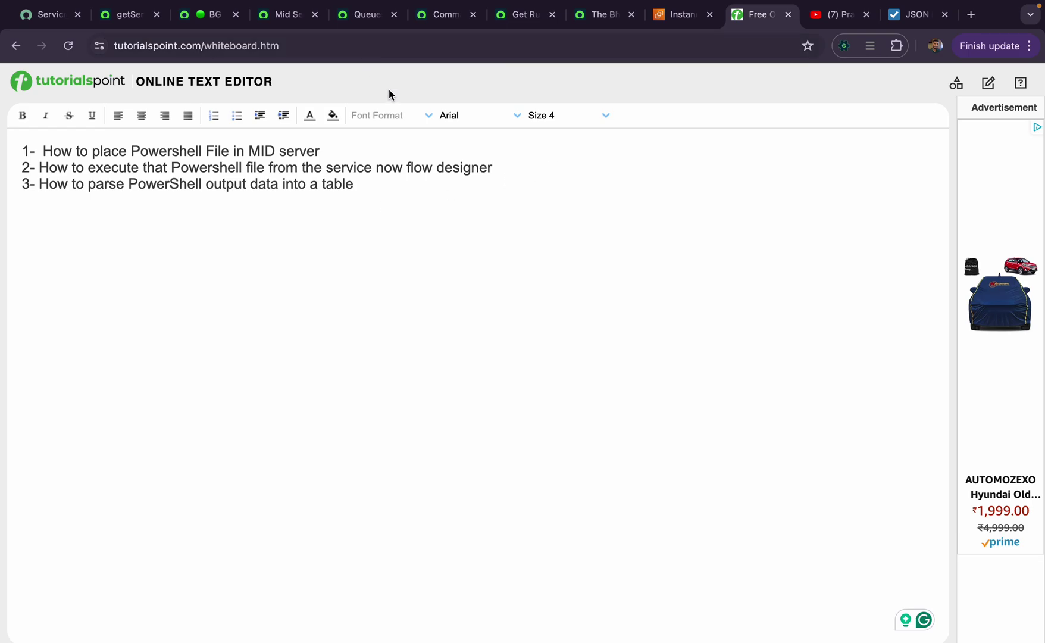
{"action": "key", "text": "ctrl+Right"}
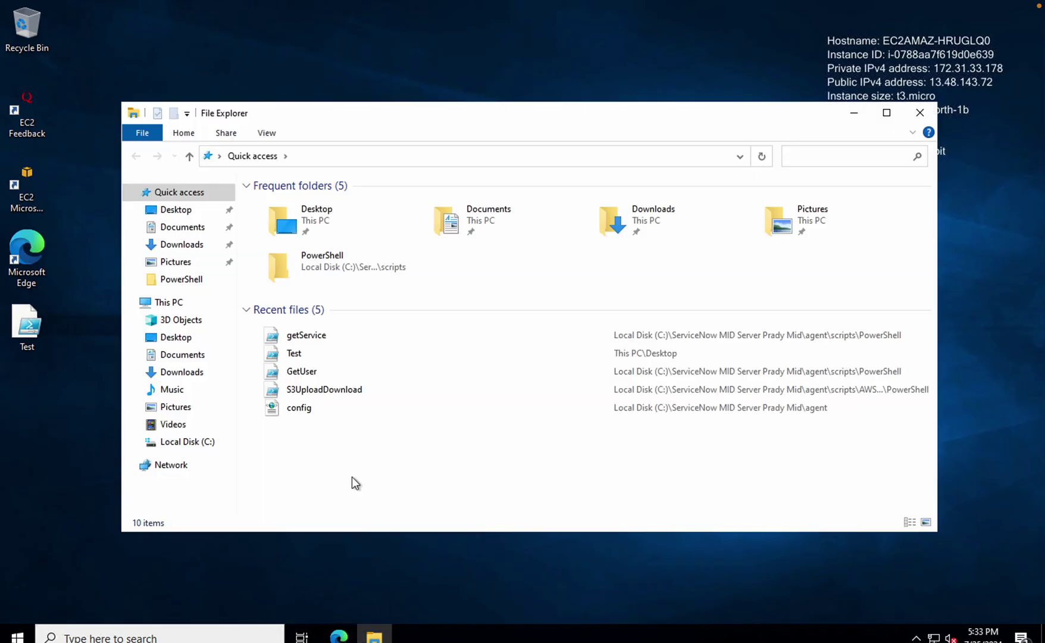
{"action": "left_click", "coordinate": [185, 442]}
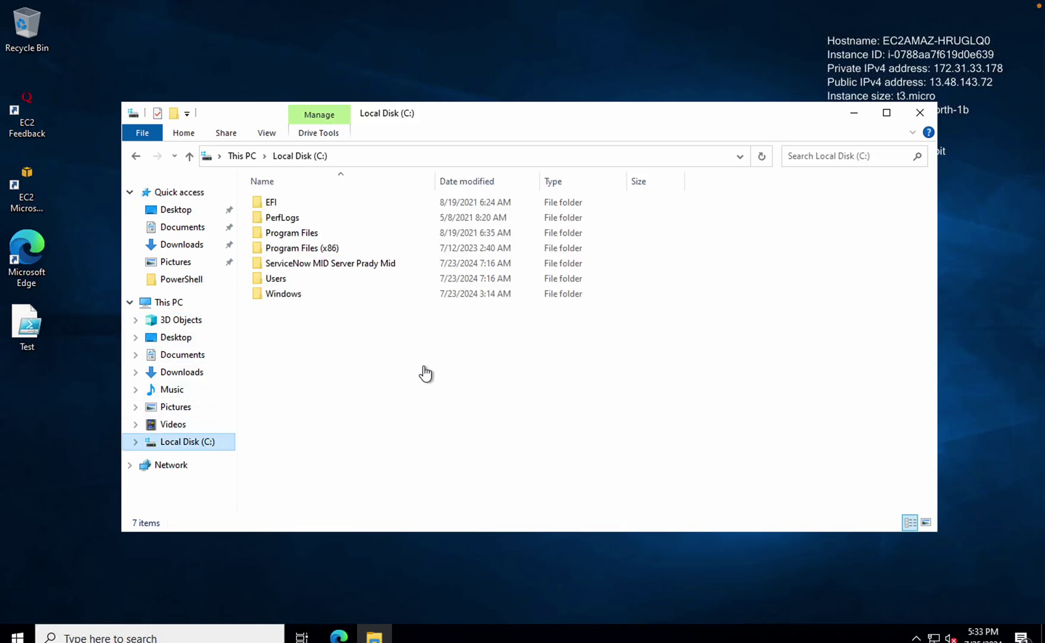
{"action": "double_click", "coordinate": [338, 264]}
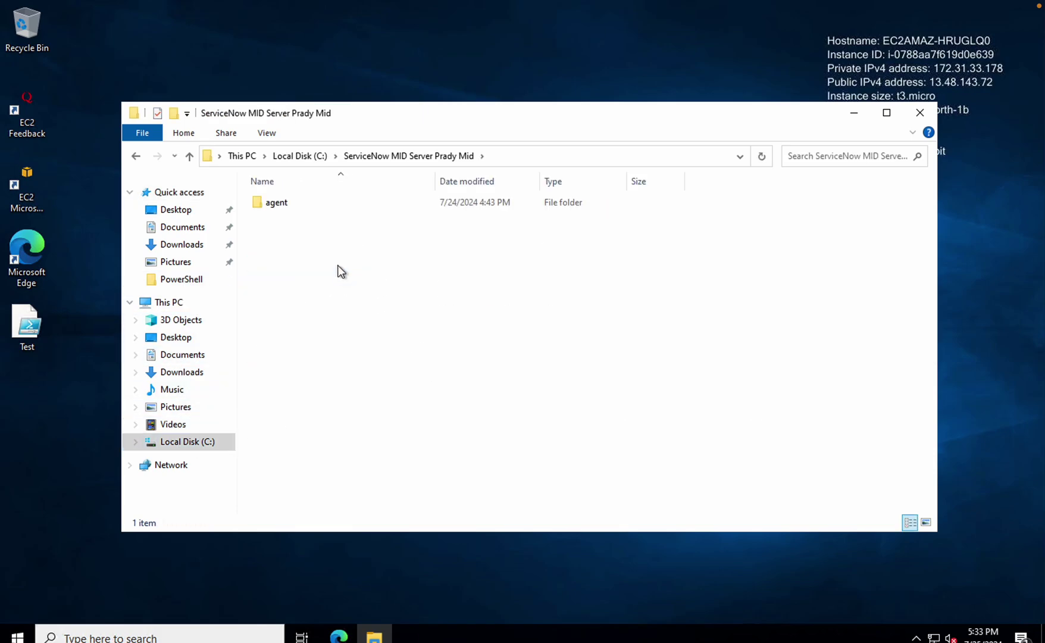
{"action": "double_click", "coordinate": [290, 204]}
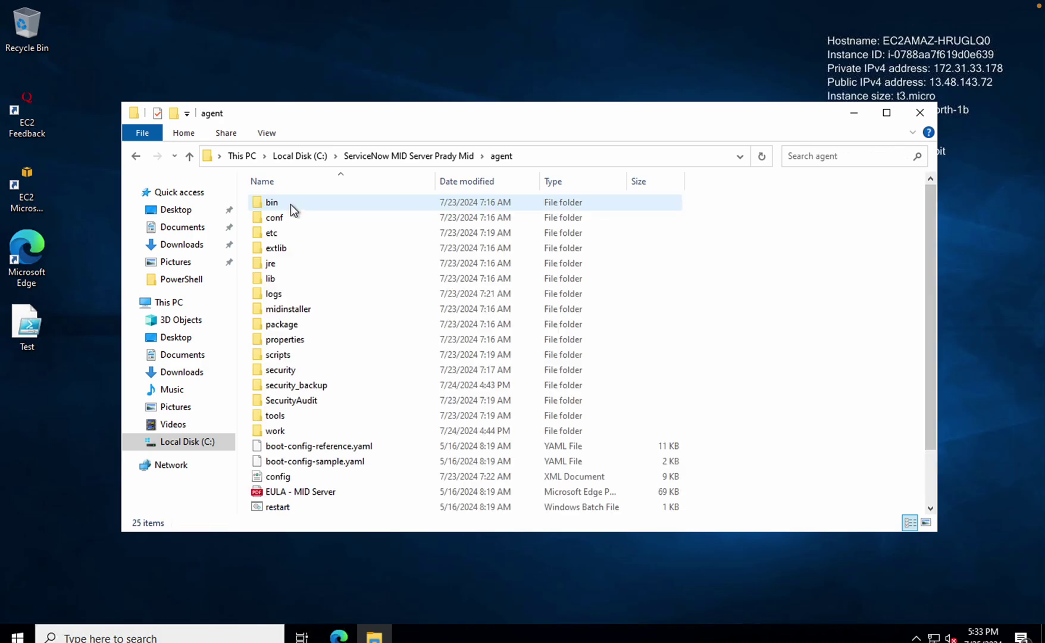
{"action": "double_click", "coordinate": [301, 357]}
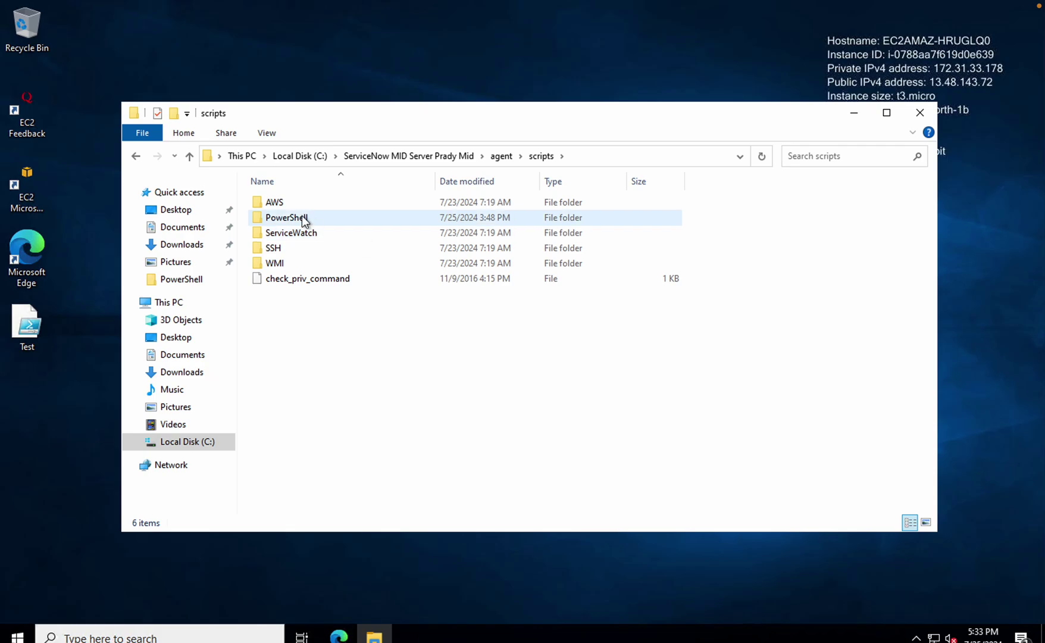
{"action": "double_click", "coordinate": [302, 219]}
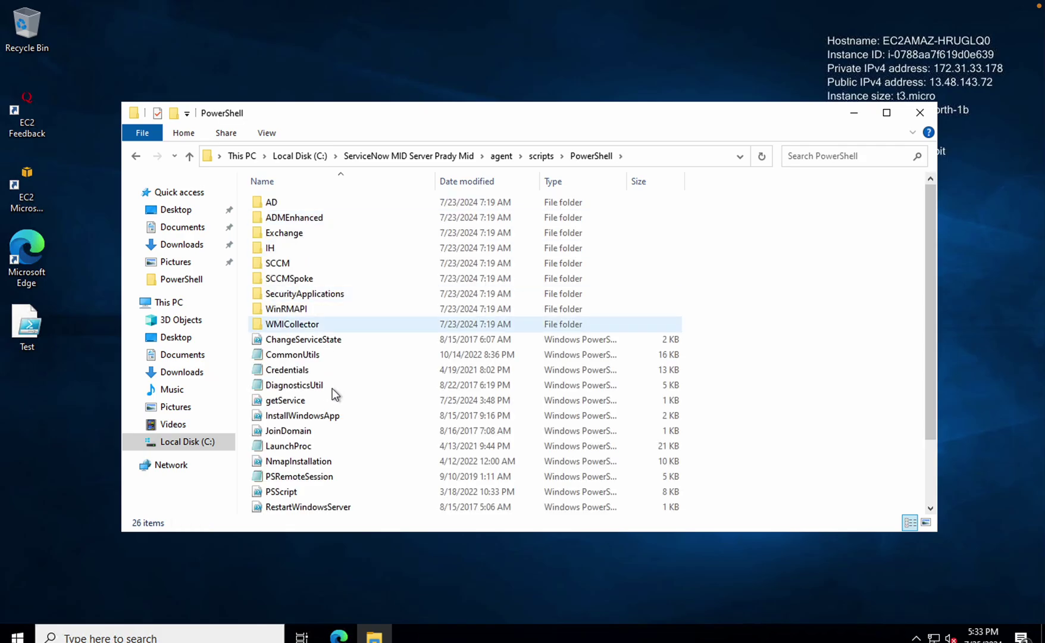
{"action": "scroll", "coordinate": [332, 388], "scroll_direction": "down", "scroll_amount": 2}
{"action": "scroll", "coordinate": [331, 388], "scroll_direction": "up", "scroll_amount": 2}
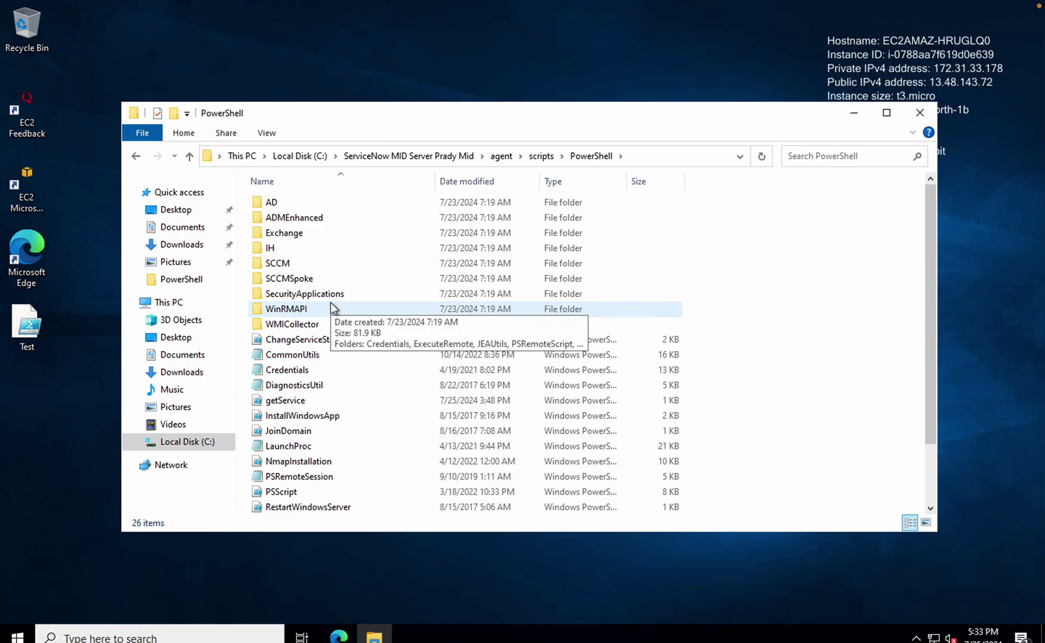
Switch back to ServiceNow, open the MID Server Script Files list in a new tab, and show only records whose parent is PowerShell
{"action": "key", "text": "ctrl+Left"}
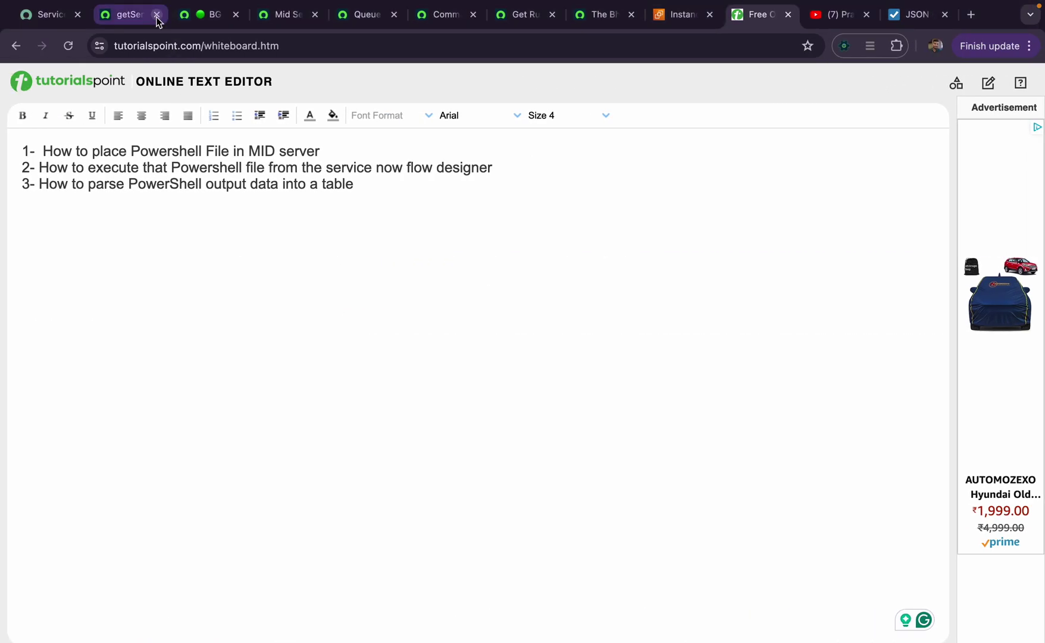
{"action": "left_click", "coordinate": [133, 16]}
{"action": "left_click", "coordinate": [119, 120]}
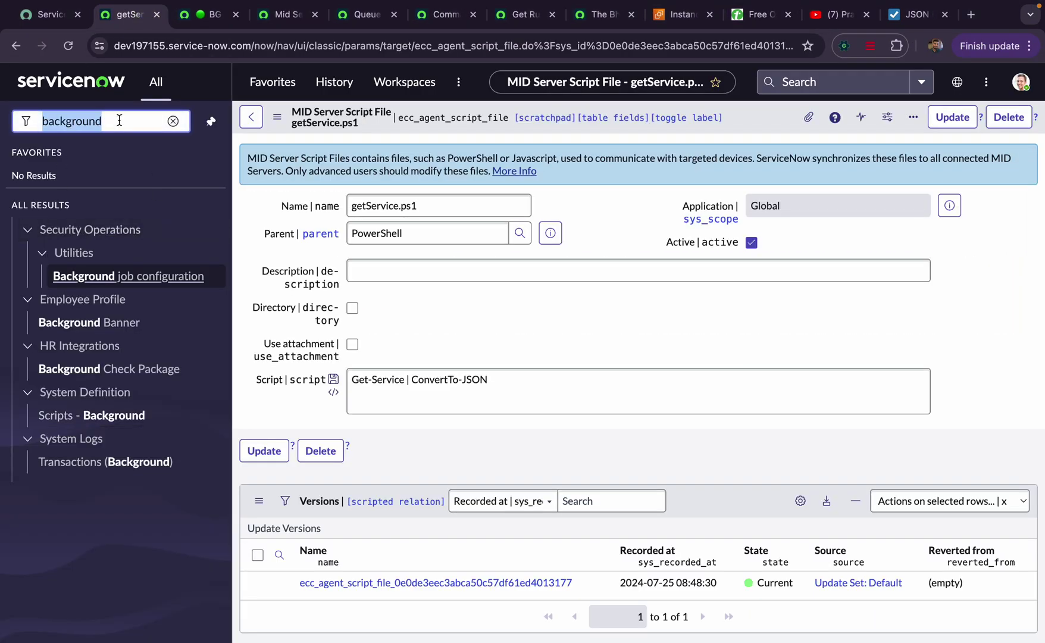
{"action": "type", "text": "mid server"}
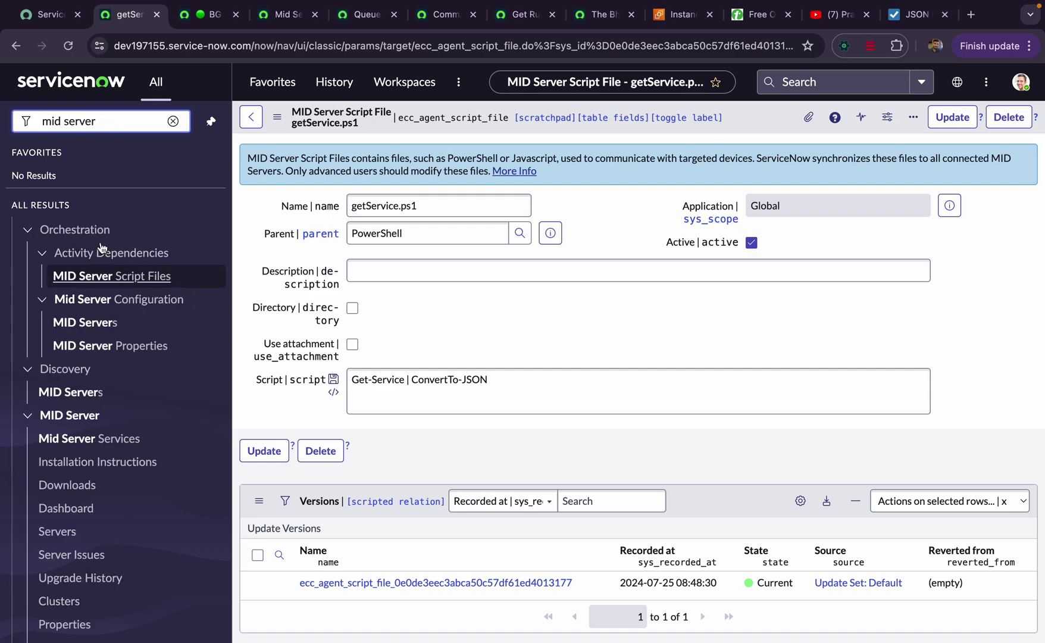
{"action": "scroll", "coordinate": [107, 437], "scroll_direction": "down", "scroll_amount": 3}
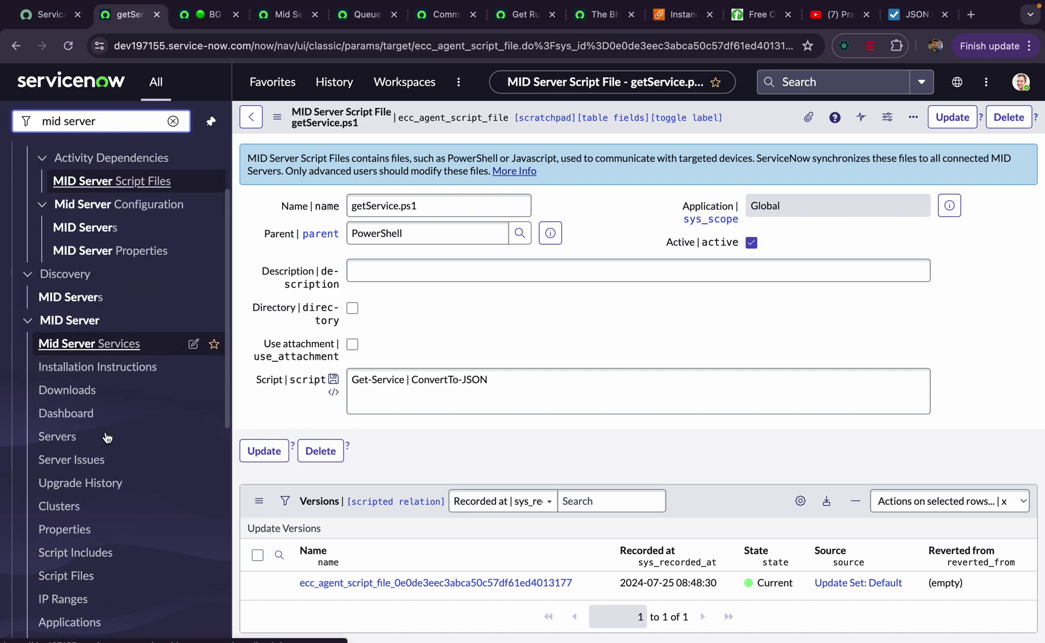
{"action": "scroll", "coordinate": [108, 438], "scroll_direction": "down", "scroll_amount": 2}
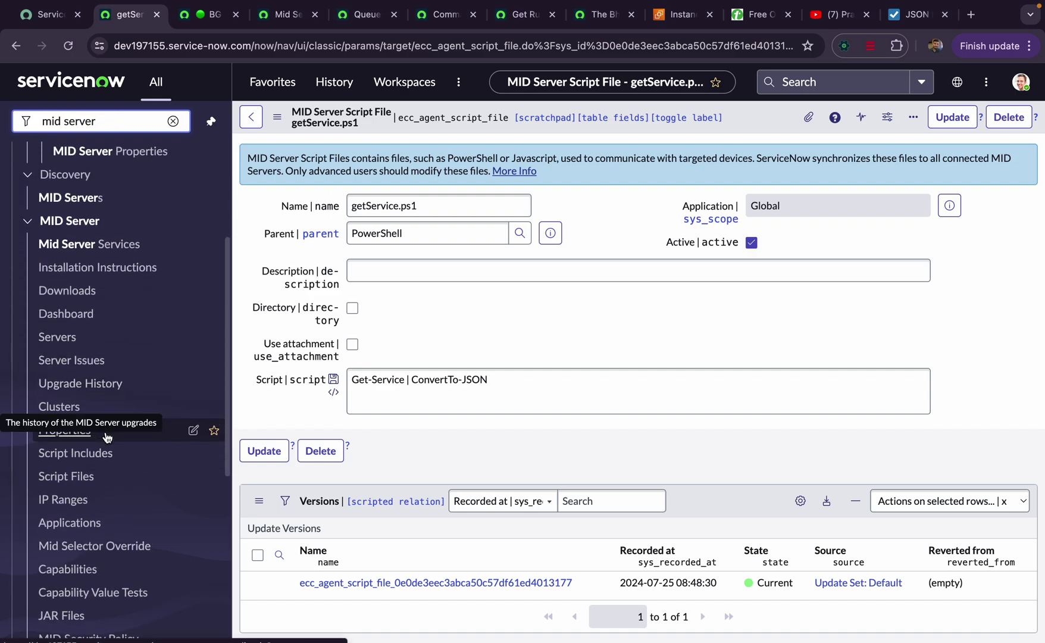
{"action": "left_click", "coordinate": [88, 467], "text": "super"}
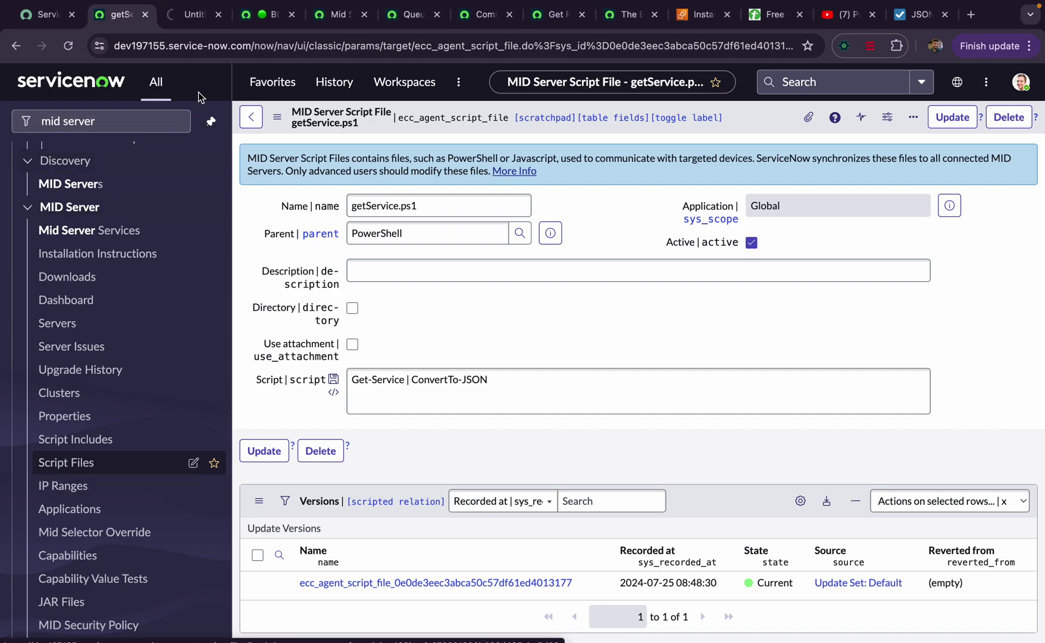
{"action": "left_click", "coordinate": [187, 26]}
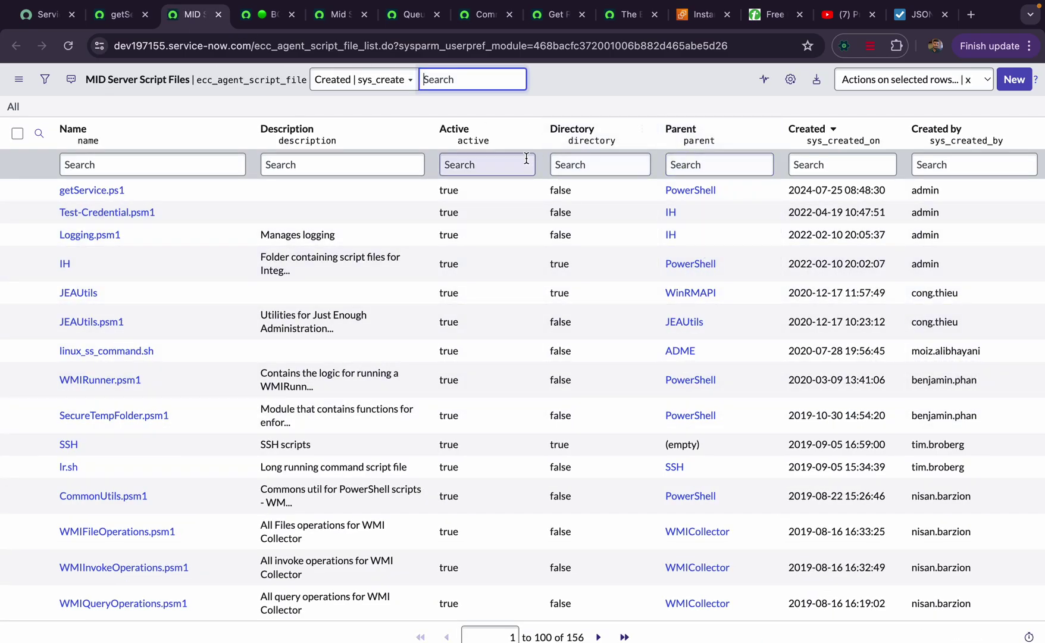
{"action": "right_click", "coordinate": [699, 187]}
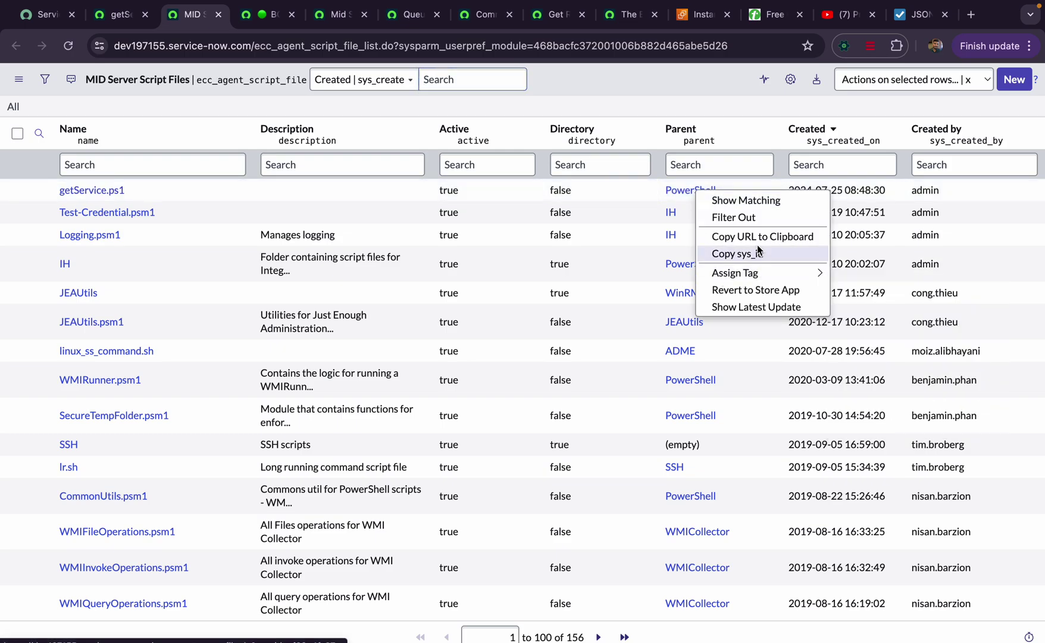
{"action": "left_click", "coordinate": [746, 201]}
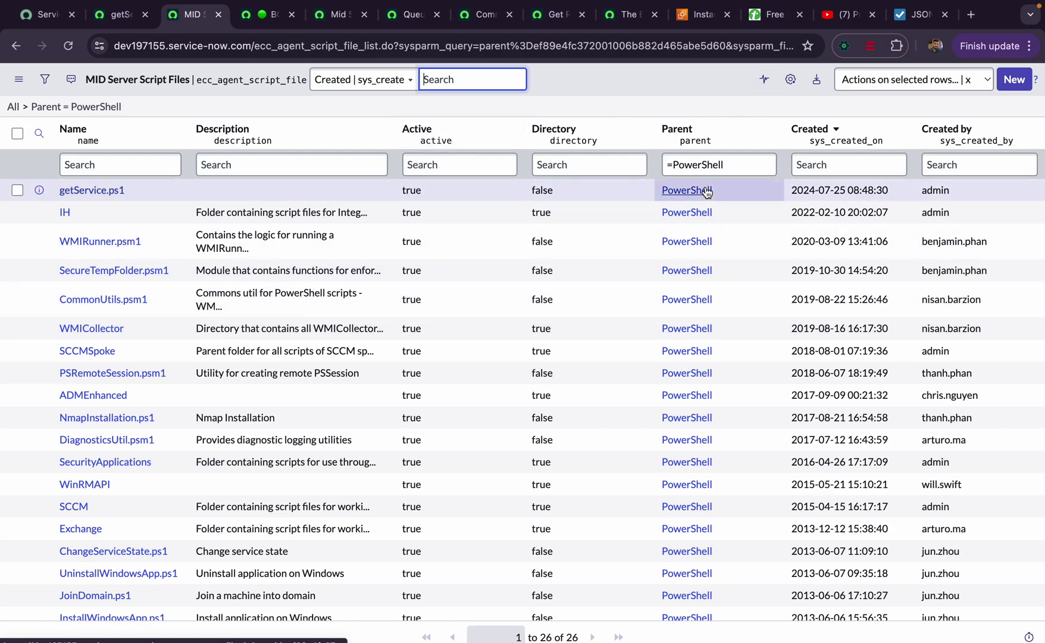
Compare the filtered MID Server Script Files list with the contents of the PowerShell folder on the remote server
{"action": "key", "text": "ctrl+Right"}
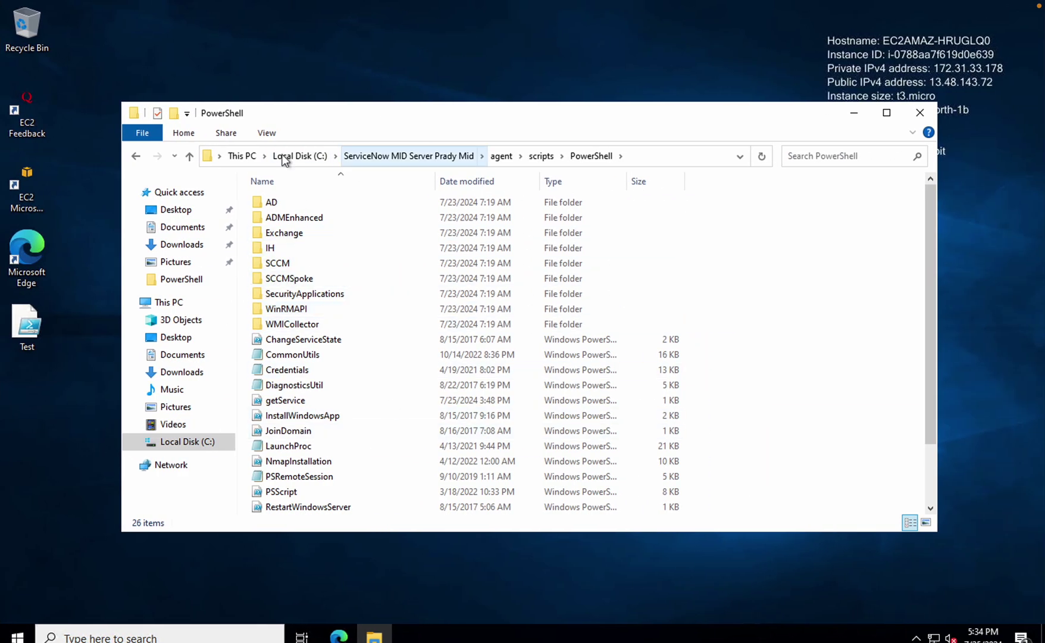
{"action": "scroll", "coordinate": [513, 355], "scroll_direction": "down", "scroll_amount": 2}
{"action": "key", "text": "ctrl+Left"}
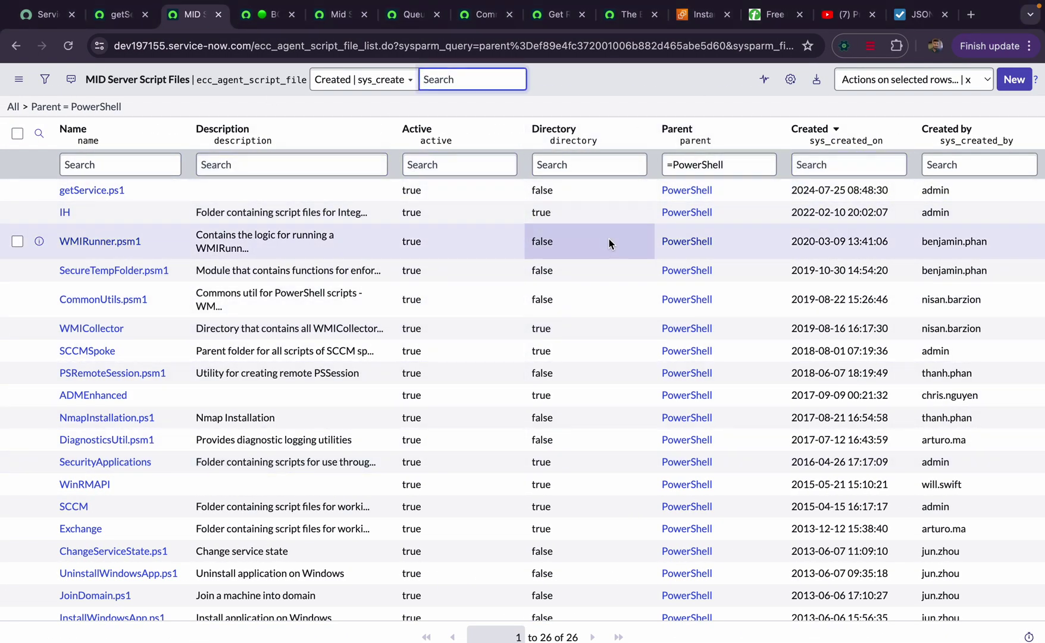
{"action": "key", "text": "ctrl+Right"}
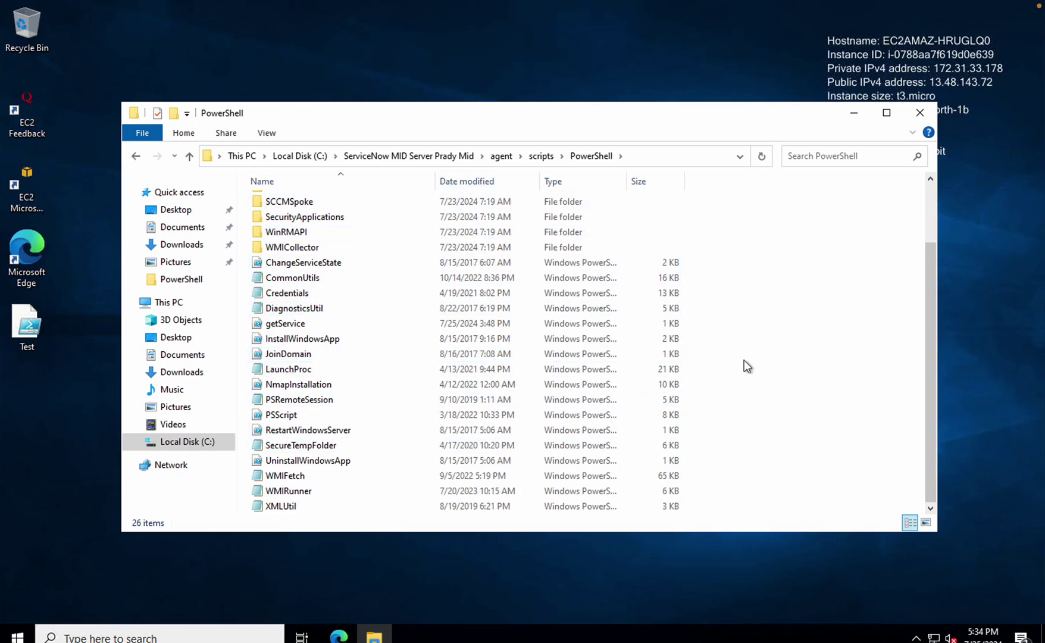
{"action": "key", "text": "ctrl+Left"}
{"action": "key", "text": "ctrl+Right"}
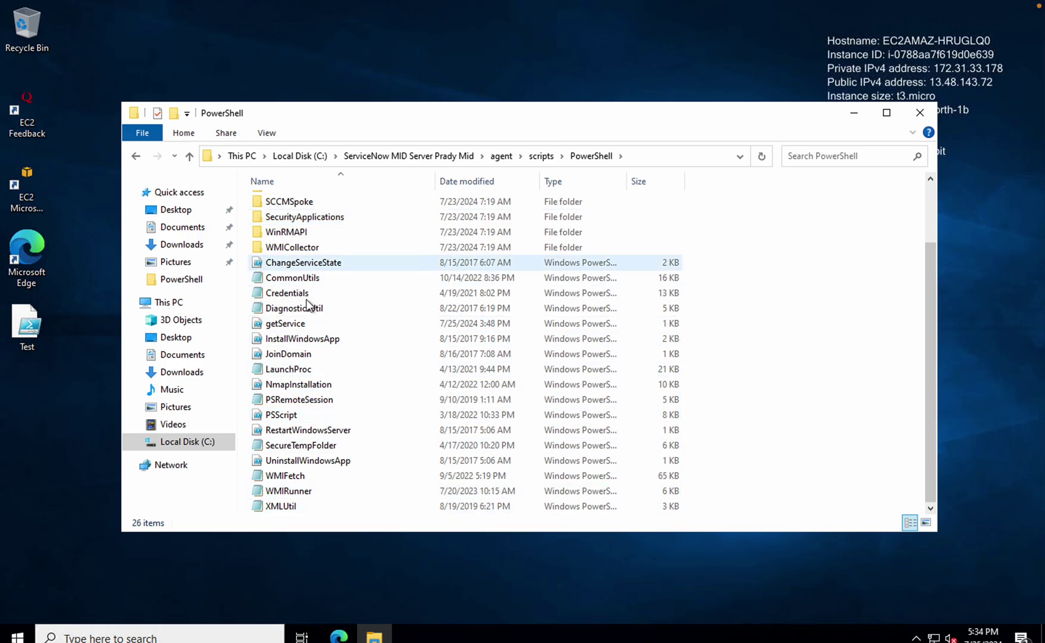
{"action": "scroll", "coordinate": [305, 301], "scroll_direction": "up", "scroll_amount": 2}
{"action": "scroll", "coordinate": [308, 303], "scroll_direction": "down", "scroll_amount": 1}
{"action": "scroll", "coordinate": [306, 299], "scroll_direction": "down", "scroll_amount": 1}
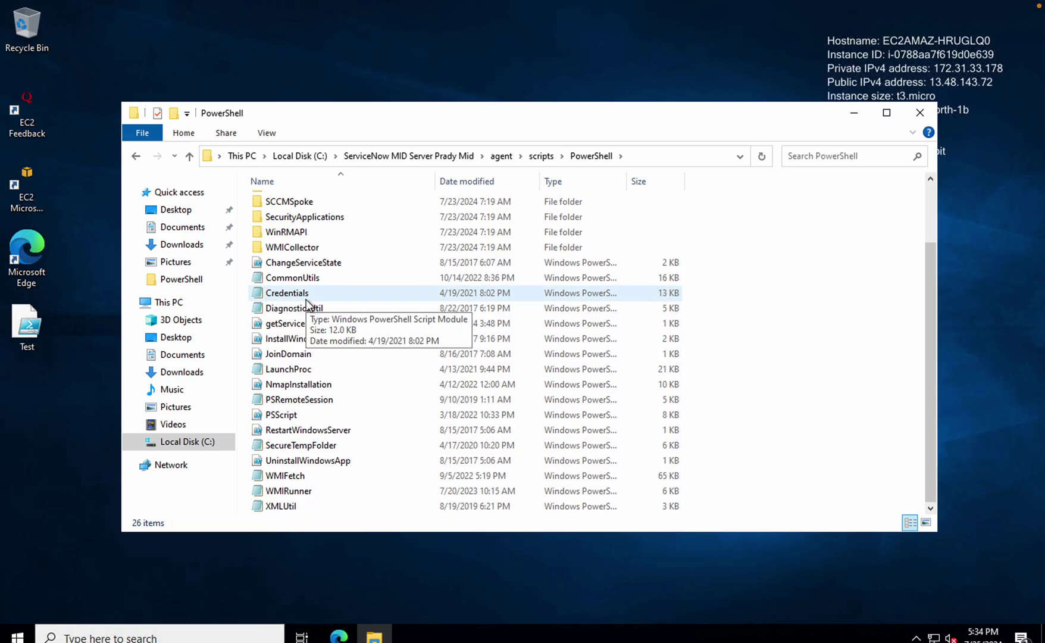
Create a MID Server script file named abc.ps1 with parent PowerShell and the script Get-Service, and submit it
{"action": "key", "text": "ctrl+Left"}
{"action": "left_click", "coordinate": [1010, 83]}
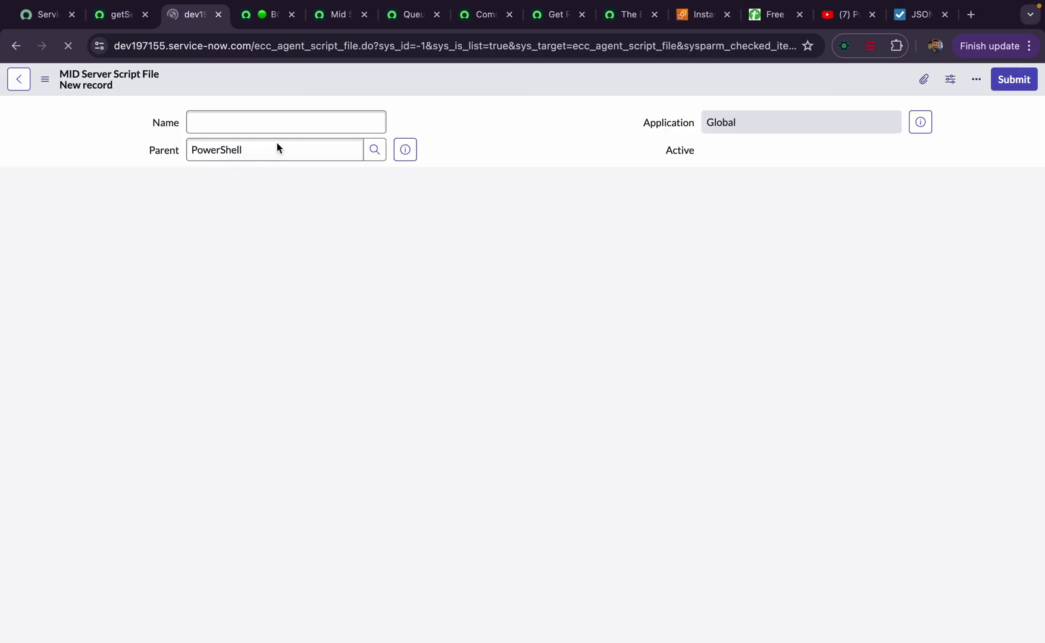
{"action": "type", "text": "abc"}
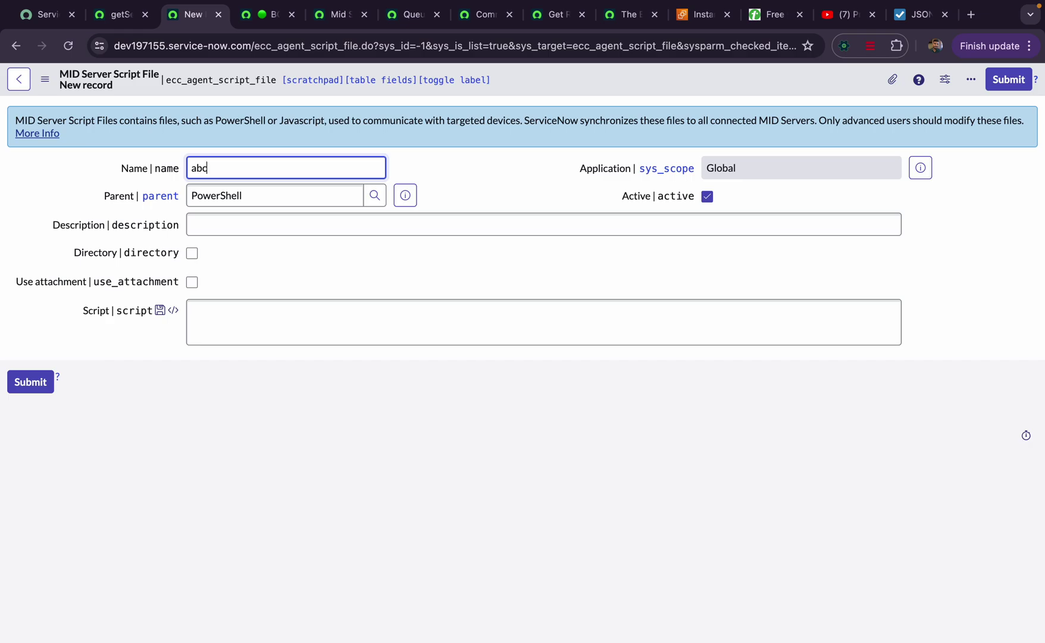
{"action": "type", "text": ".ps1"}
{"action": "left_click", "coordinate": [238, 310]}
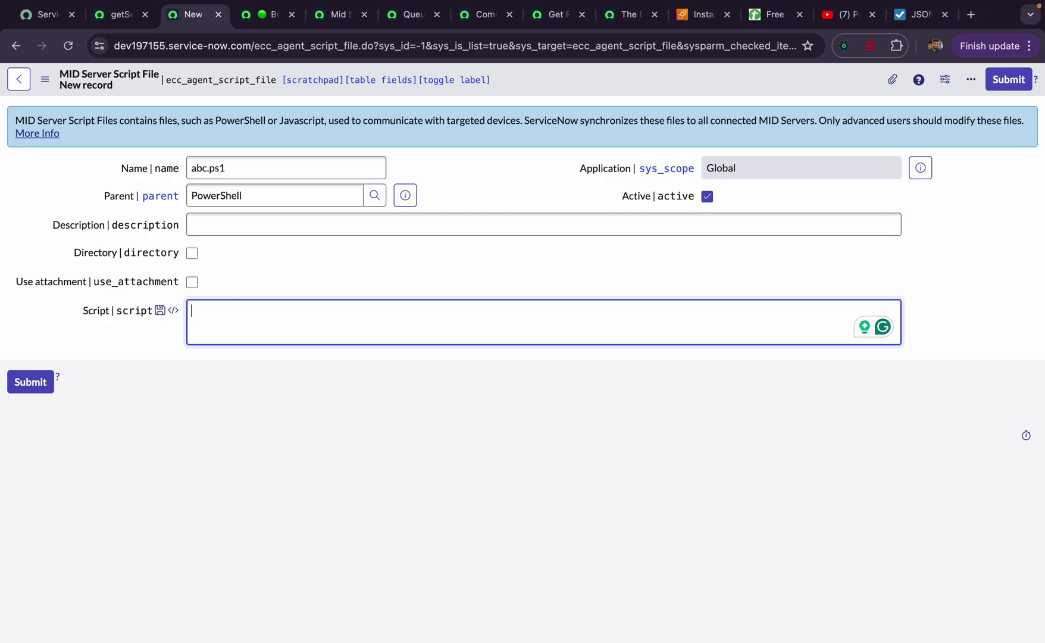
{"action": "type", "text": "Get-Service"}
{"action": "double_click", "coordinate": [236, 310]}
{"action": "left_click", "coordinate": [509, 188]}
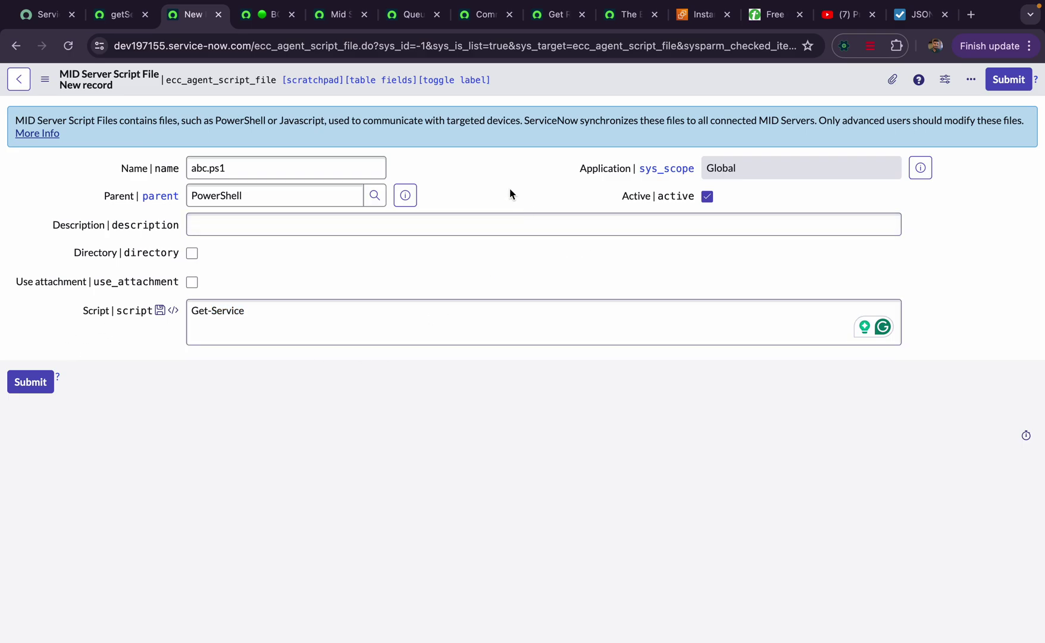
{"action": "left_click", "coordinate": [1006, 78]}
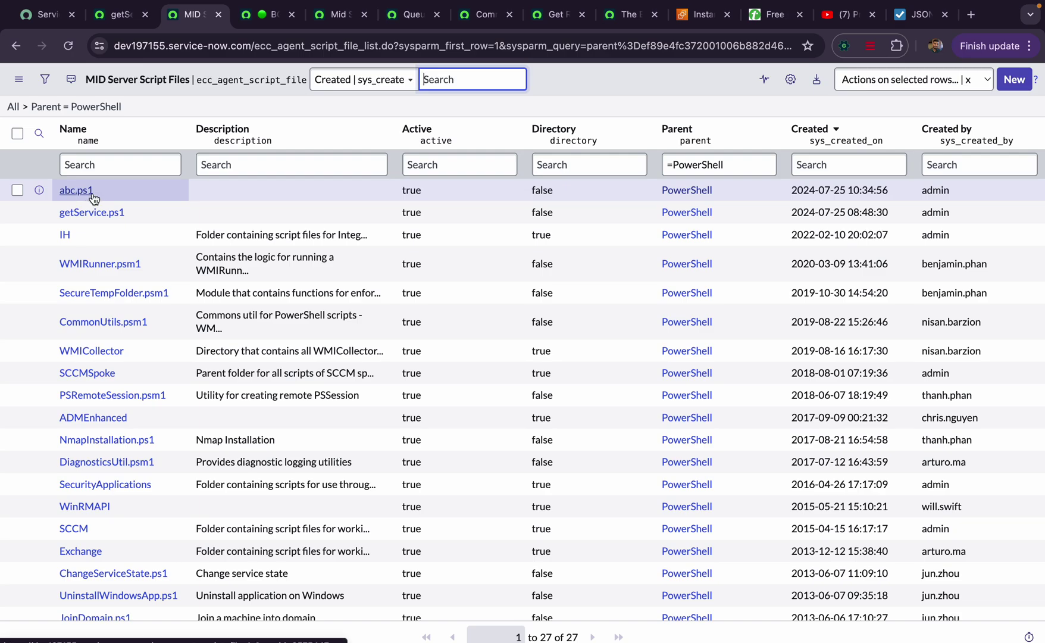
Open the abc script from the remote server's PowerShell folder in Notepad to check its contents, and close it
{"action": "key", "text": "ctrl+Right"}
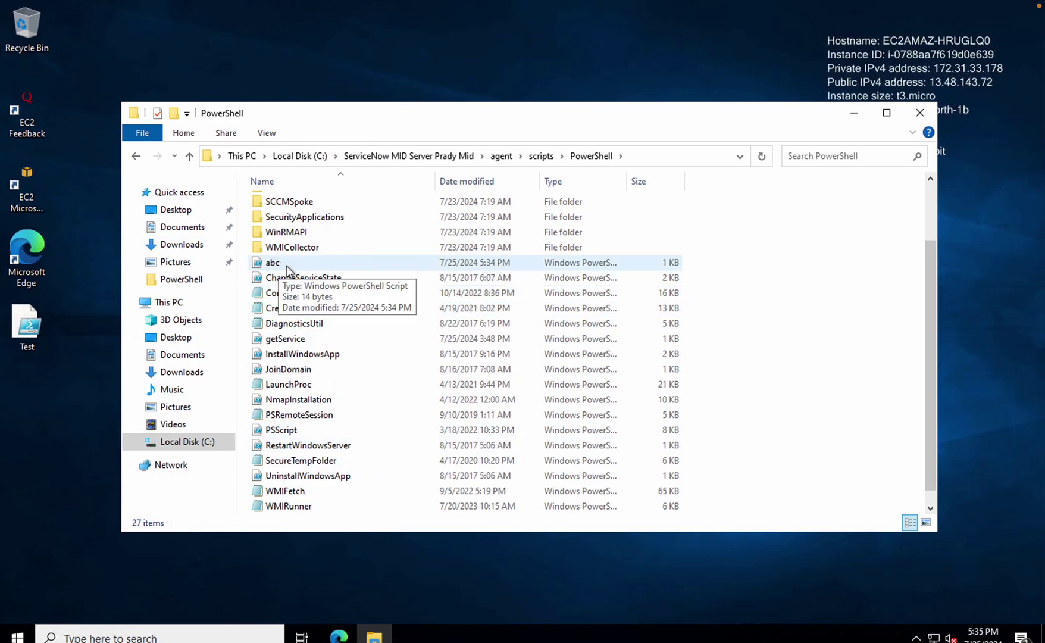
{"action": "right_click", "coordinate": [377, 260]}
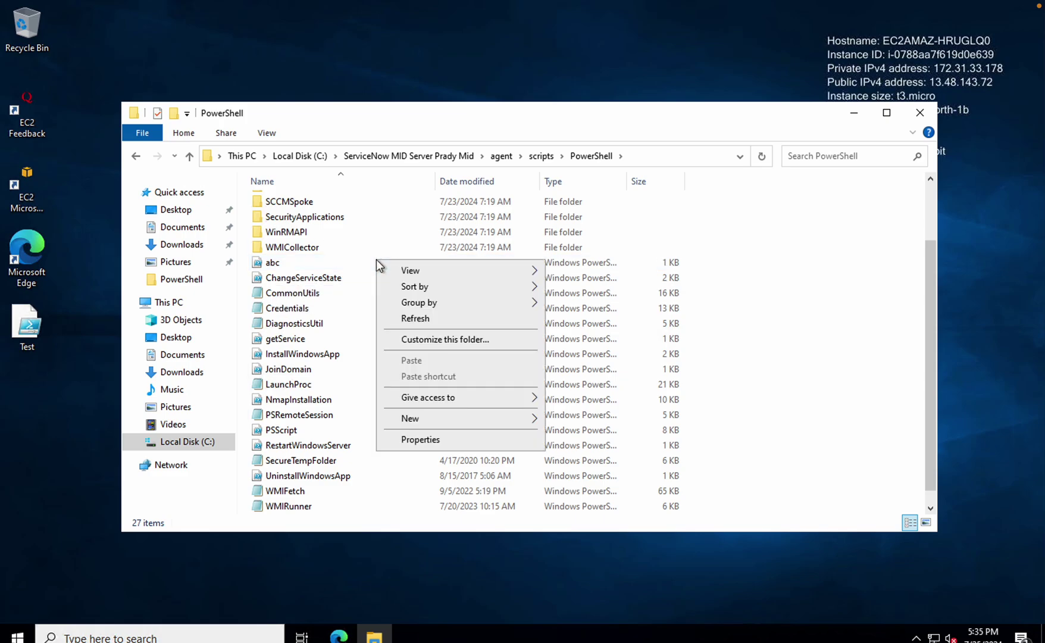
{"action": "left_click", "coordinate": [287, 262]}
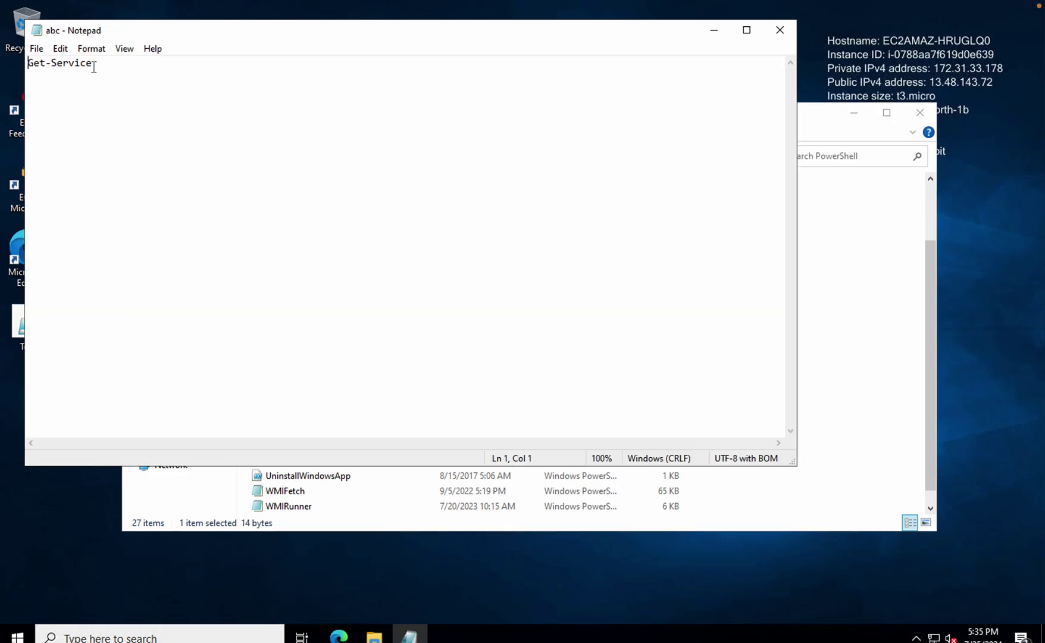
{"action": "left_click", "coordinate": [786, 29]}
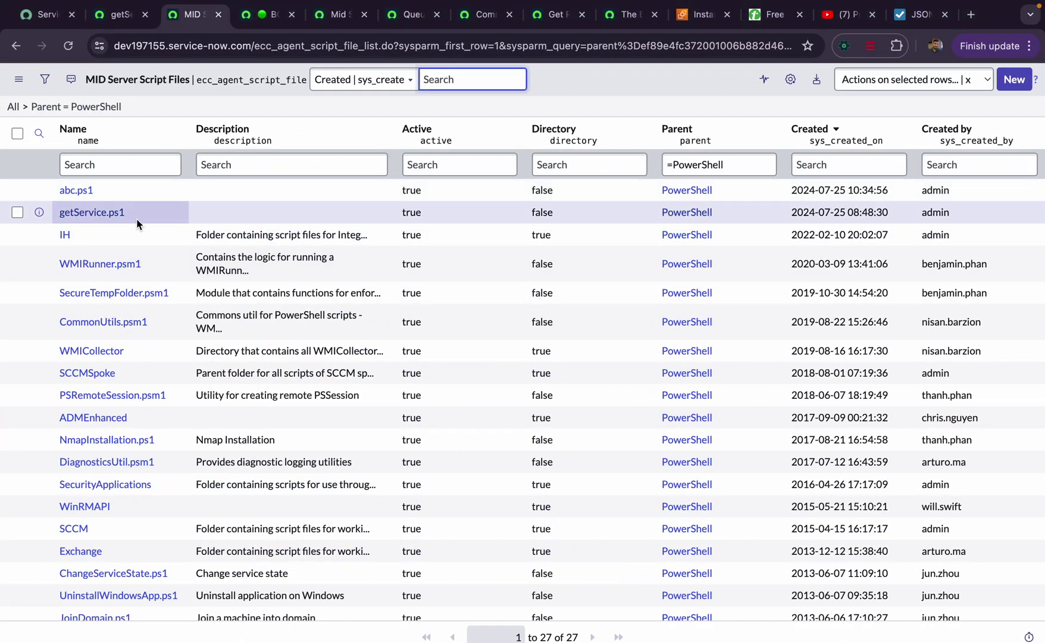
{"action": "left_click", "coordinate": [102, 216]}
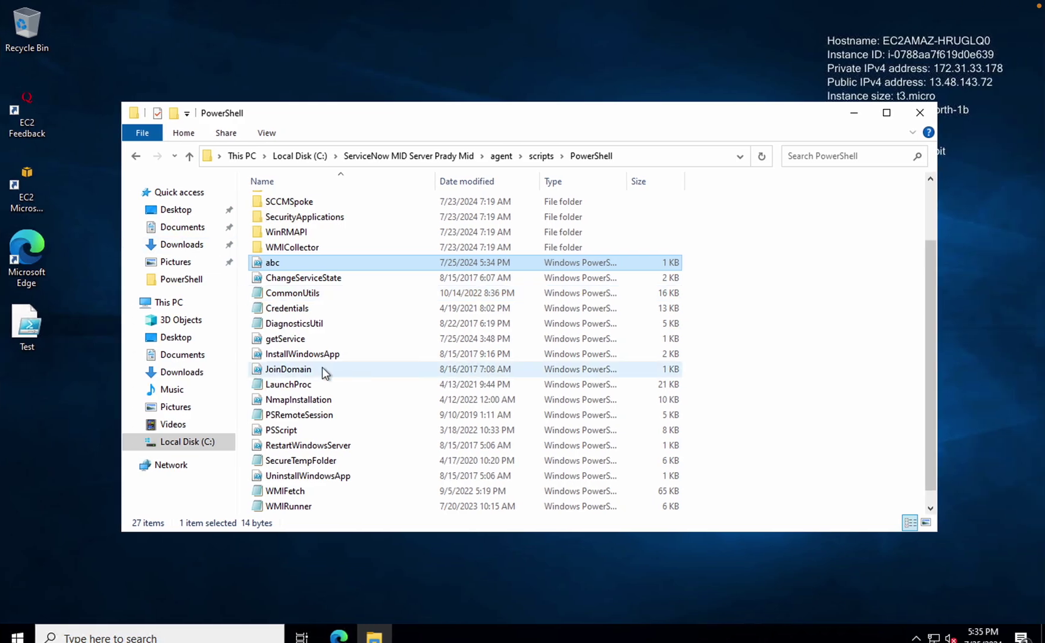
Open the Services console on the remote server, look through the list of Windows services, and close it
{"action": "left_click", "coordinate": [77, 593]}
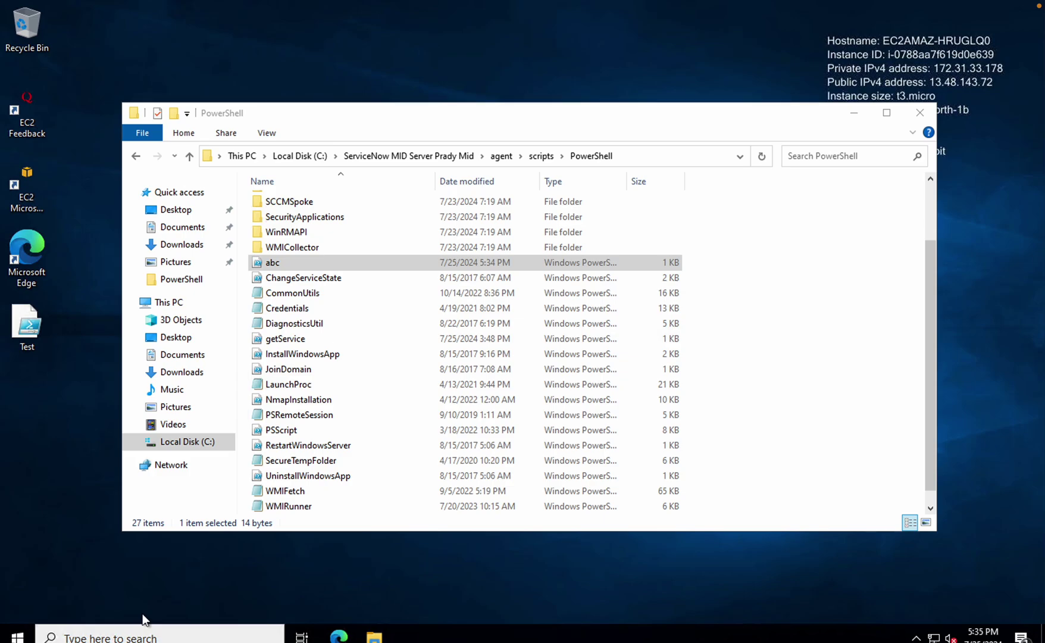
{"action": "key", "text": "super+r"}
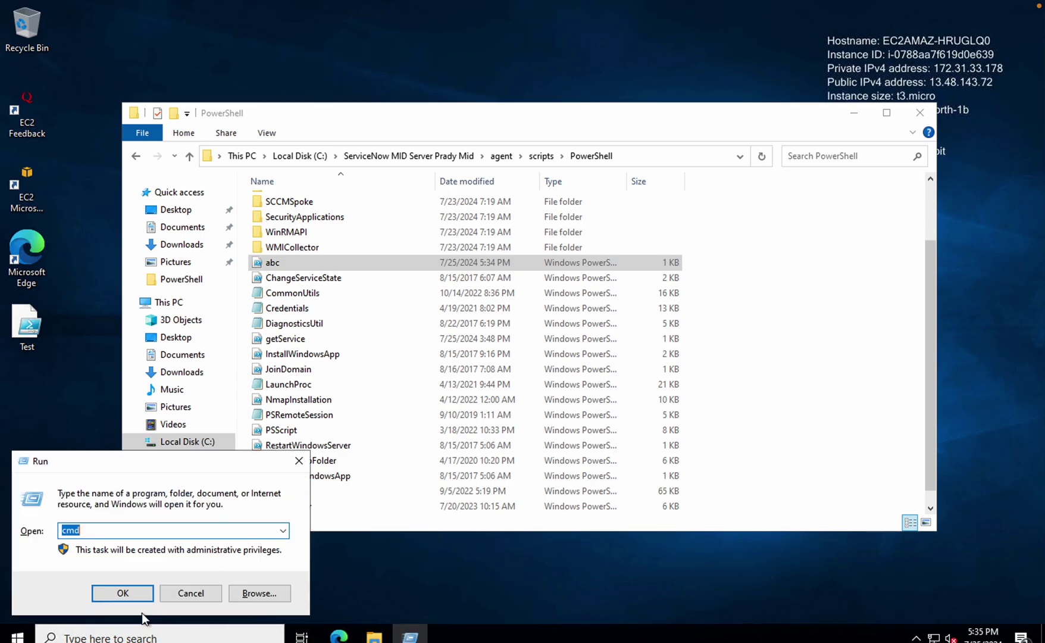
{"action": "type", "text": "services"}
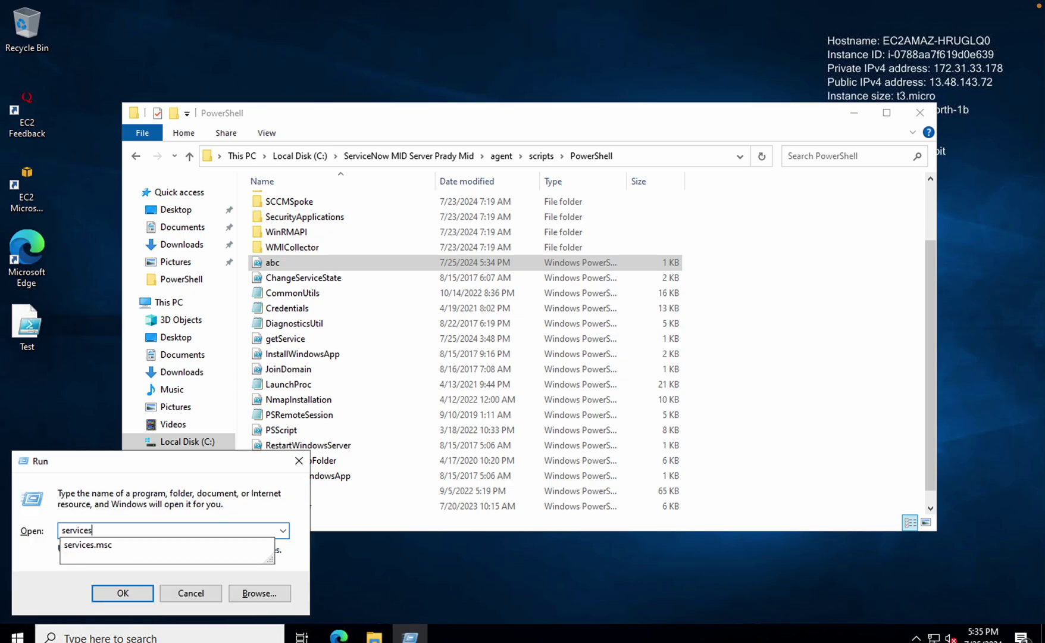
{"action": "key", "text": "Down"}
{"action": "key", "text": "Return"}
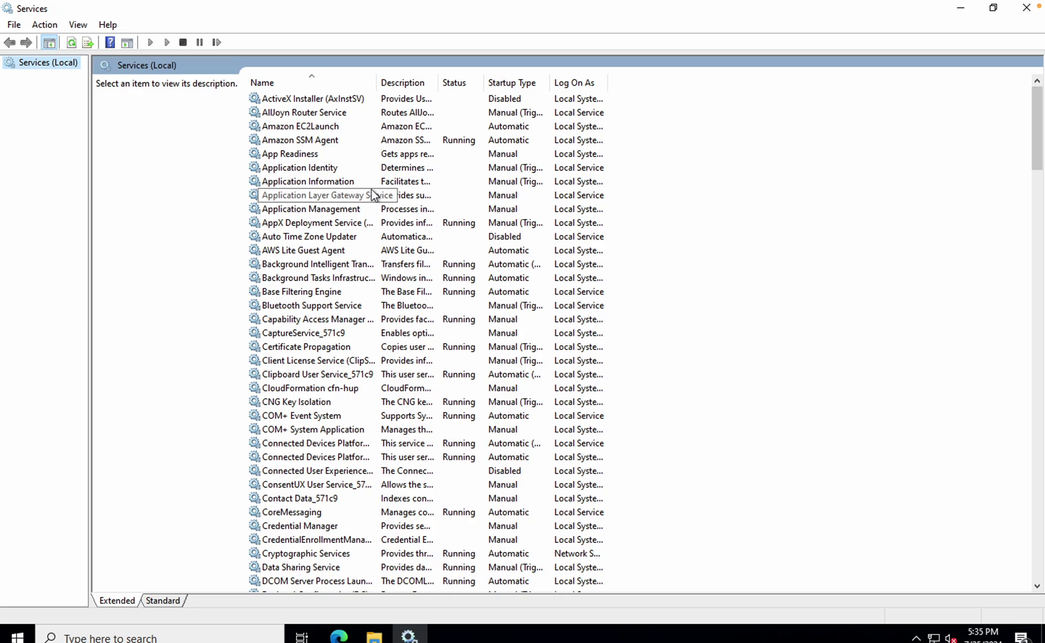
{"action": "scroll", "coordinate": [415, 323], "scroll_direction": "down", "scroll_amount": 20}
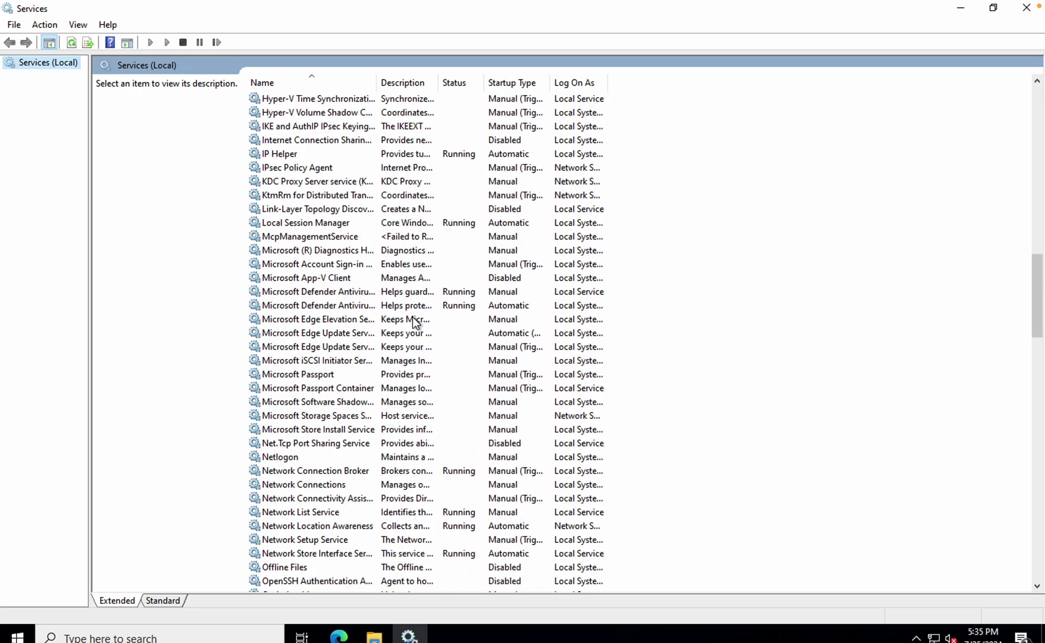
{"action": "scroll", "coordinate": [415, 323], "scroll_direction": "down", "scroll_amount": 6}
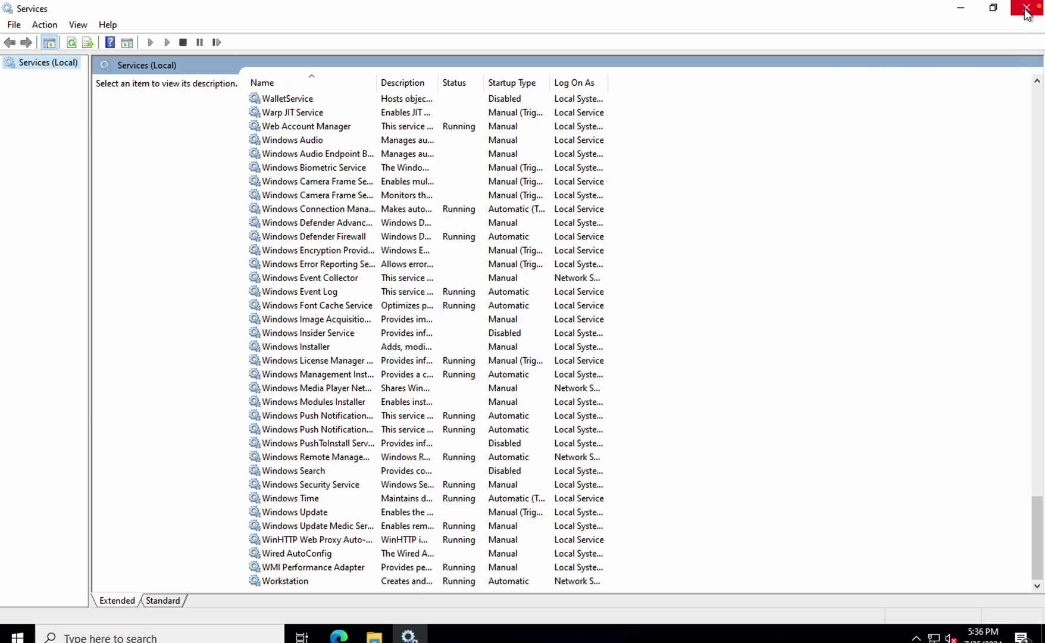
{"action": "scroll", "coordinate": [991, 94], "scroll_direction": "up", "scroll_amount": 20}
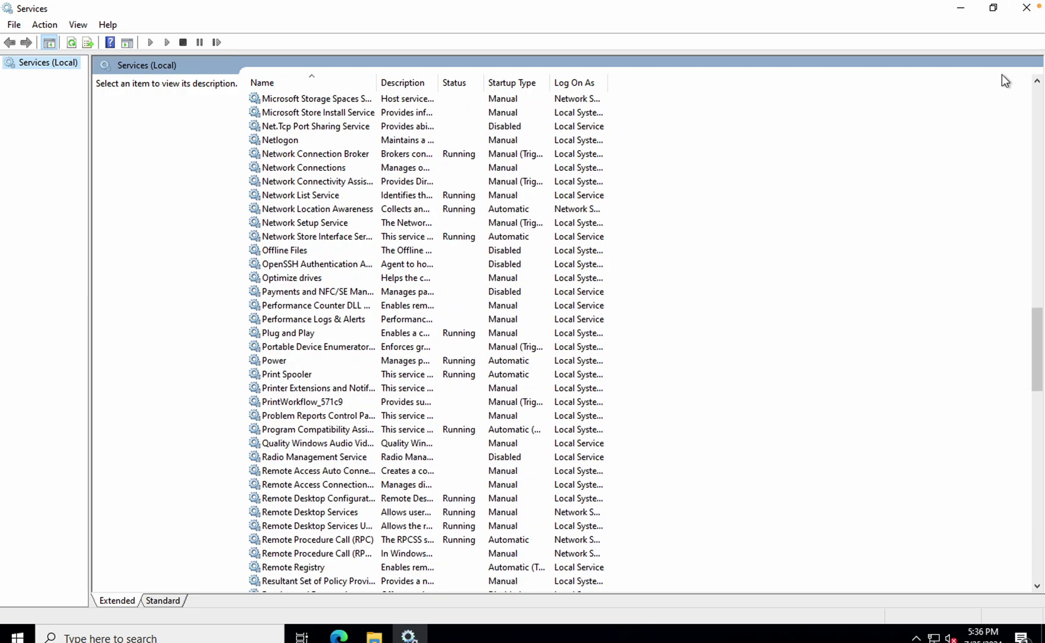
{"action": "left_click", "coordinate": [1027, 9]}
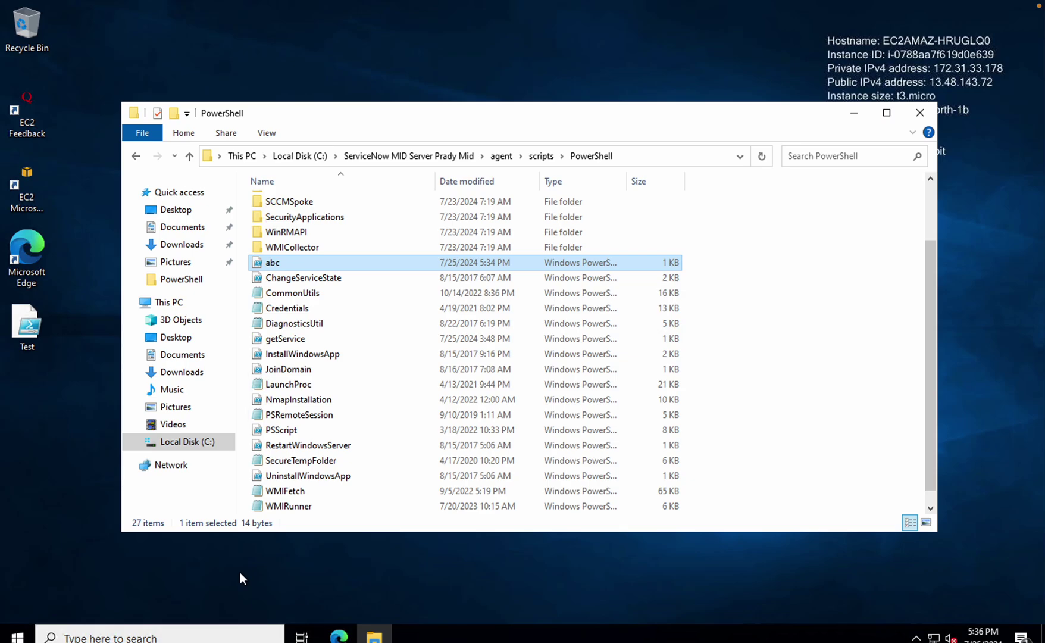
Run Get-Service in a Windows PowerShell session started as administrator and look through the service list
{"action": "left_click", "coordinate": [137, 575]}
{"action": "left_click", "coordinate": [142, 634]}
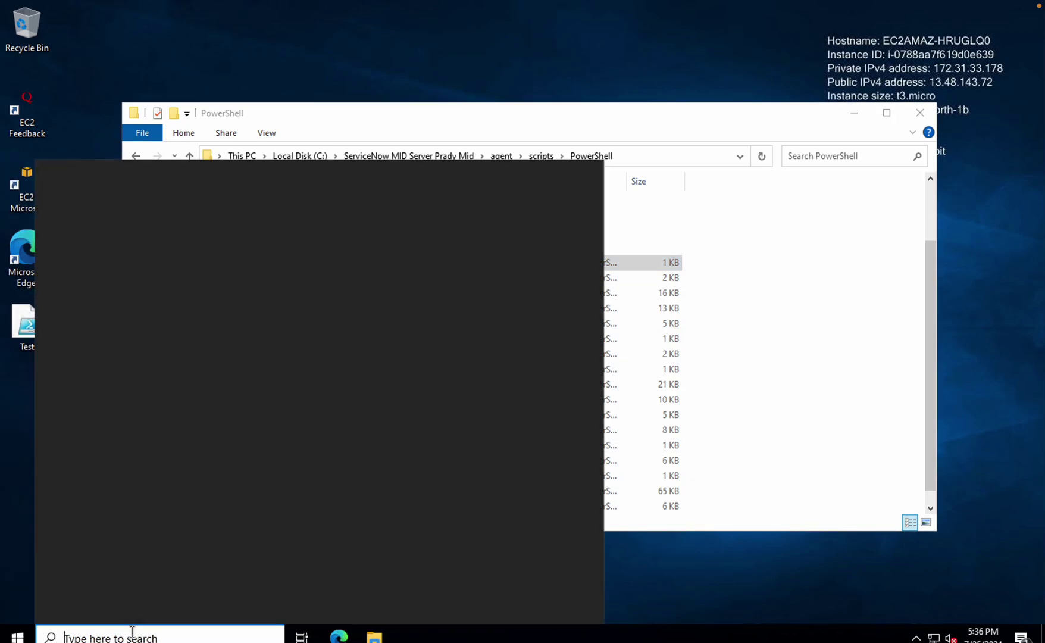
{"action": "type", "text": "powershe"}
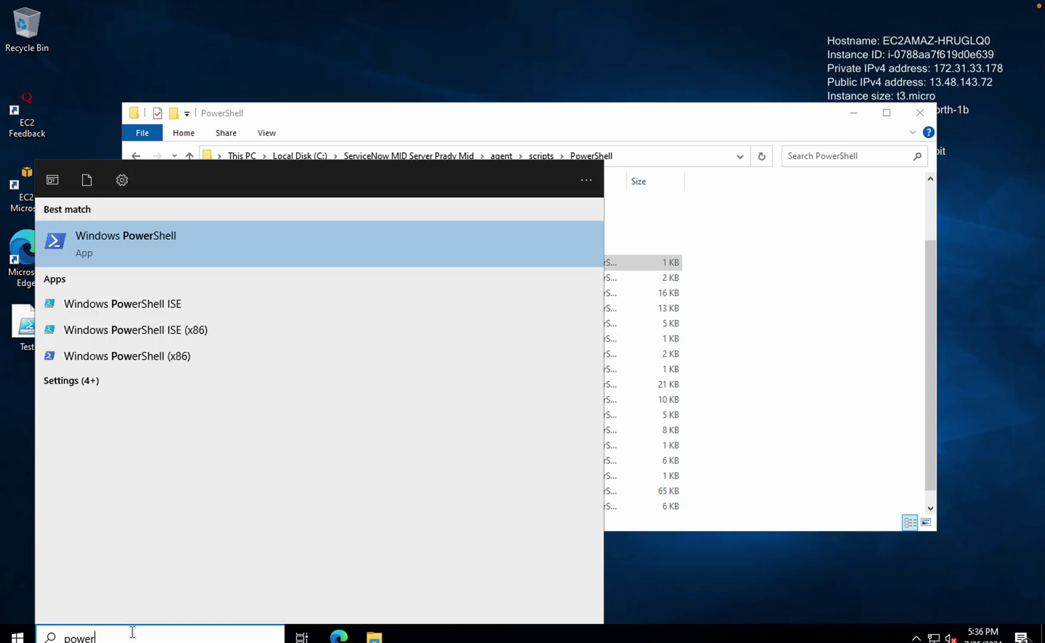
{"action": "right_click", "coordinate": [133, 248]}
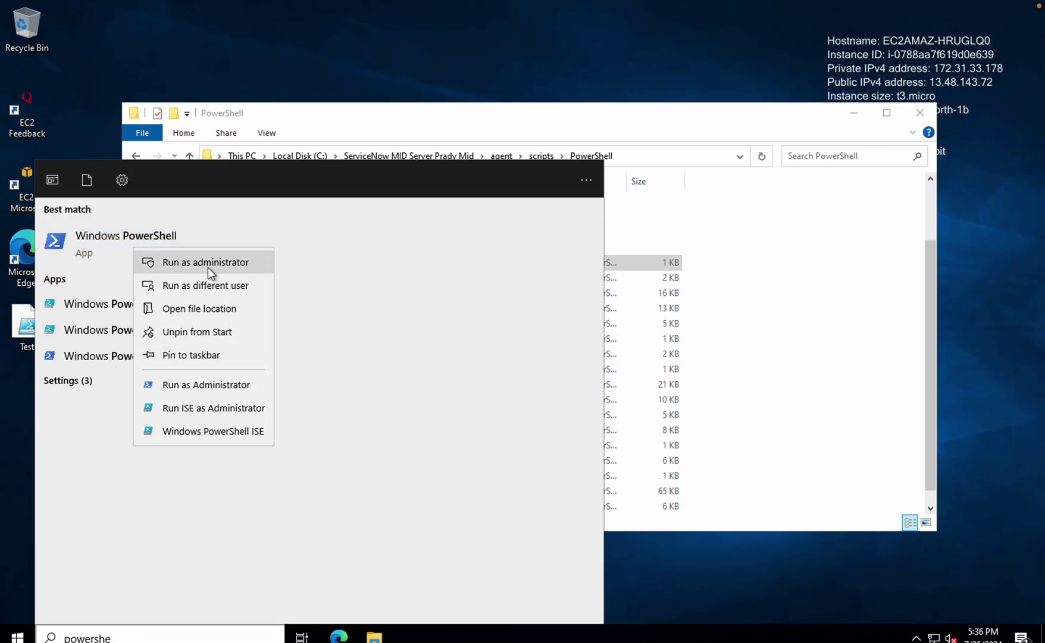
{"action": "left_click", "coordinate": [208, 271]}
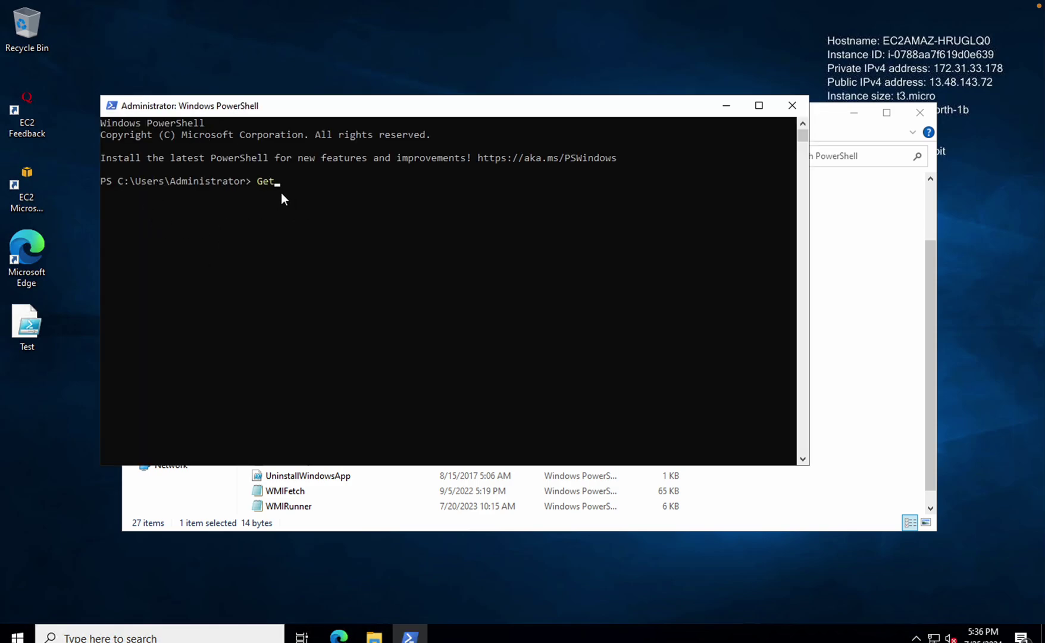
{"action": "type", "text": "Get-Service"}
{"action": "key", "text": "Return"}
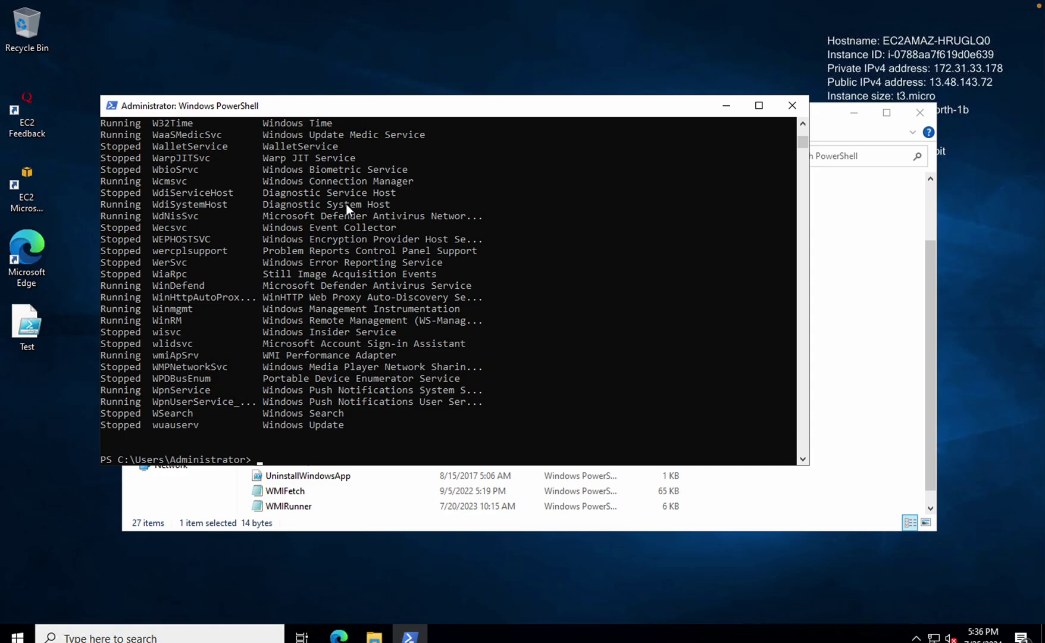
{"action": "scroll", "coordinate": [181, 210], "scroll_direction": "up", "scroll_amount": 3}
{"action": "scroll", "coordinate": [242, 291], "scroll_direction": "down", "scroll_amount": 7}
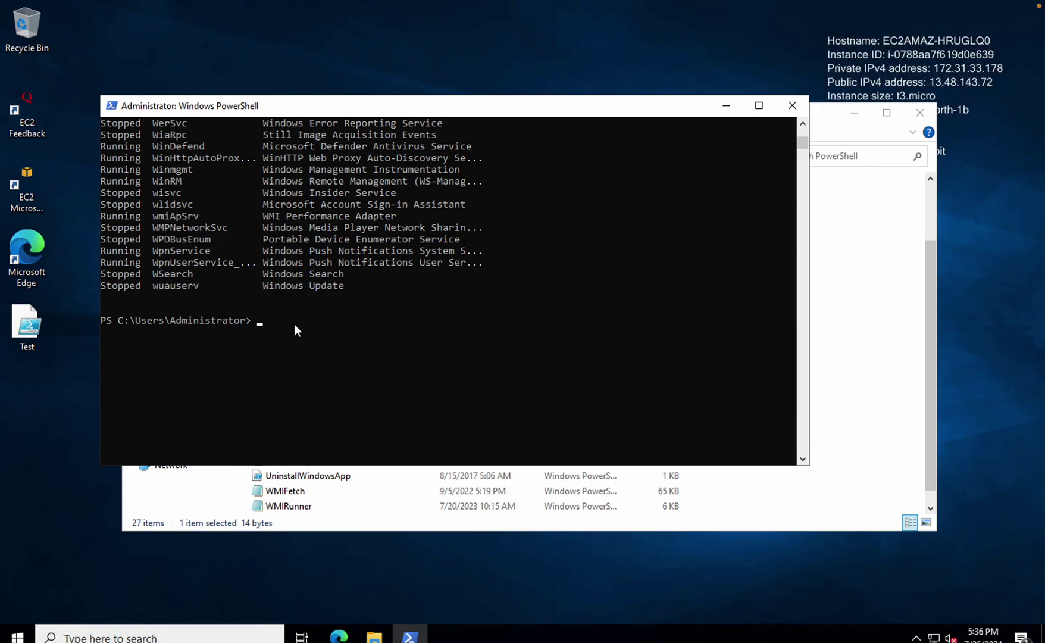
Run Get-Service | ConvertTo-JSON in PowerShell and look through the JSON output
{"action": "type", "text": "Get-Service | ConvertTo-JSON"}
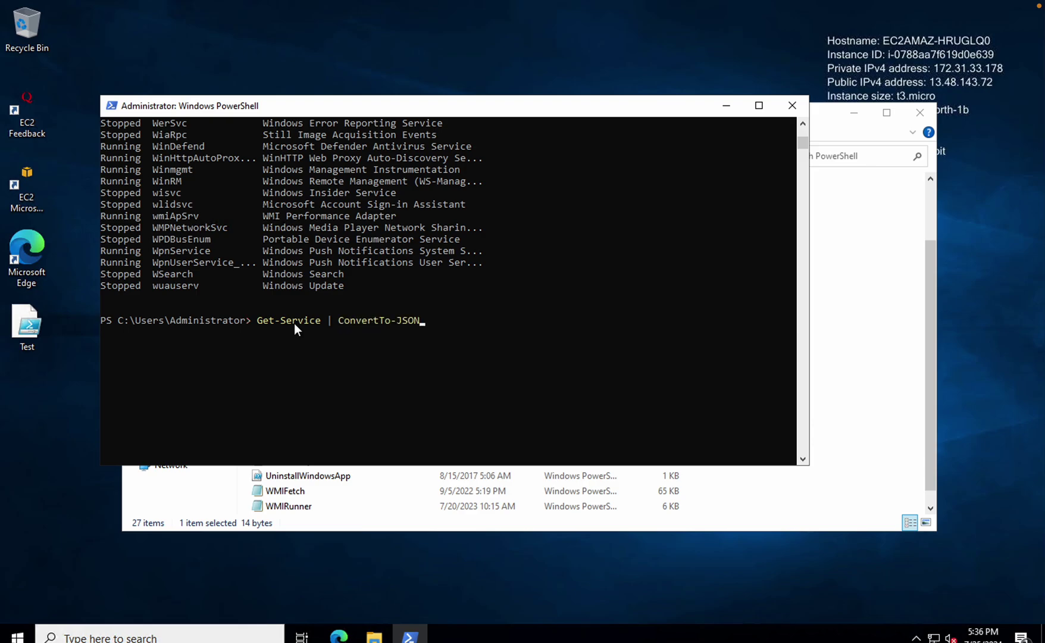
{"action": "key", "text": "Return"}
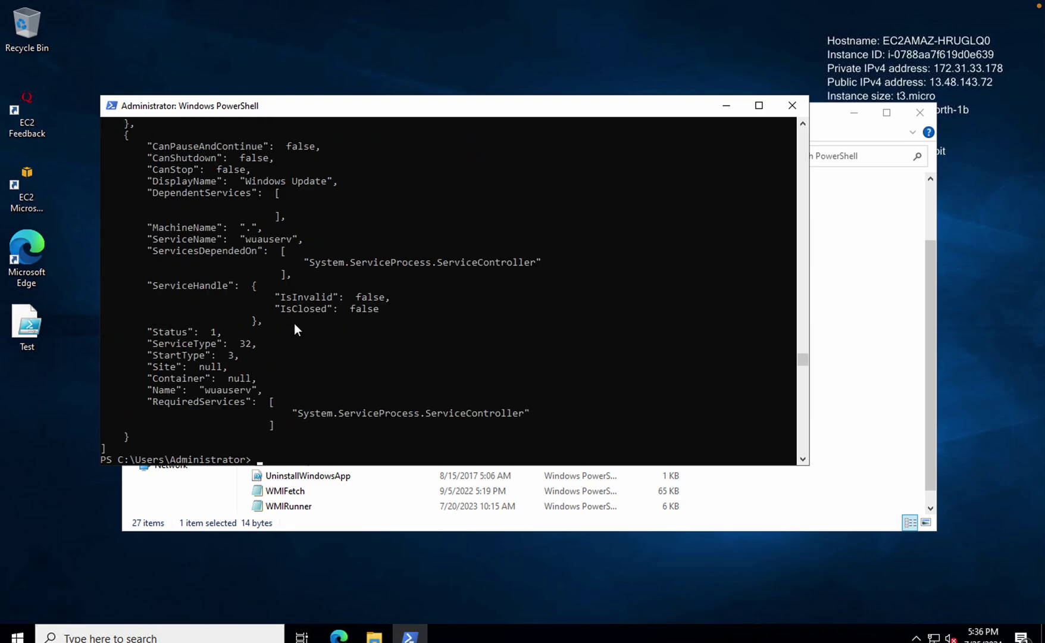
{"action": "scroll", "coordinate": [239, 264], "scroll_direction": "up", "scroll_amount": 20}
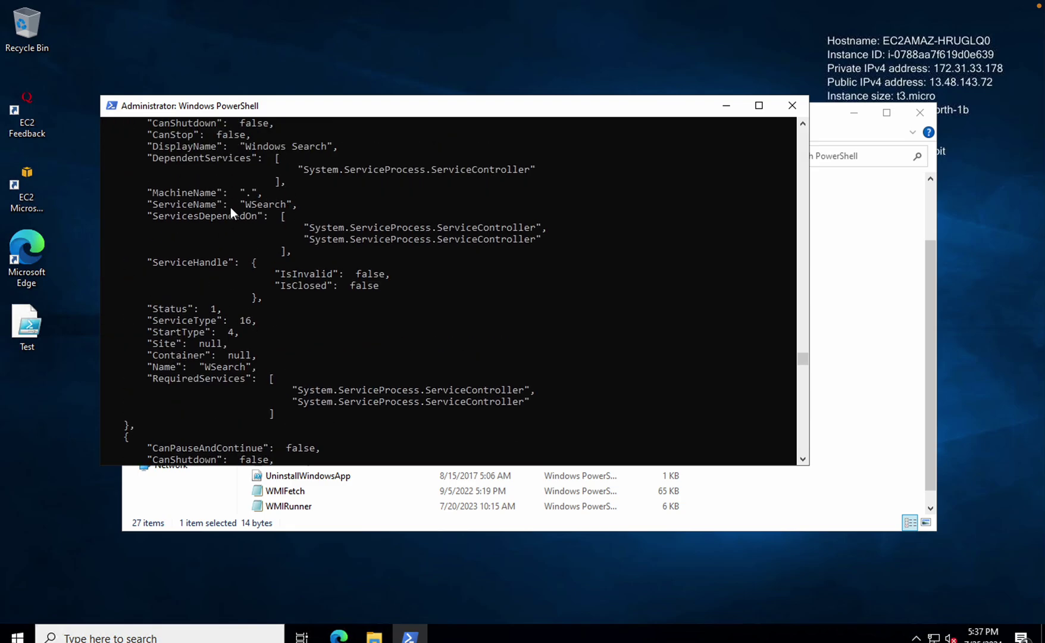
{"action": "scroll", "coordinate": [230, 206], "scroll_direction": "up", "scroll_amount": 20}
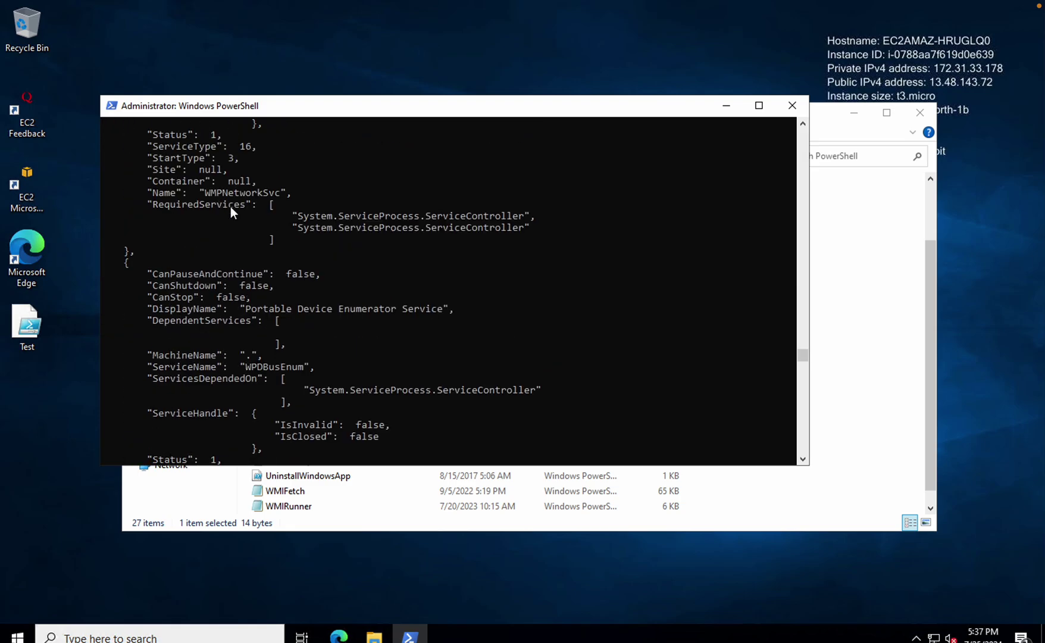
{"action": "scroll", "coordinate": [230, 206], "scroll_direction": "up", "scroll_amount": 10}
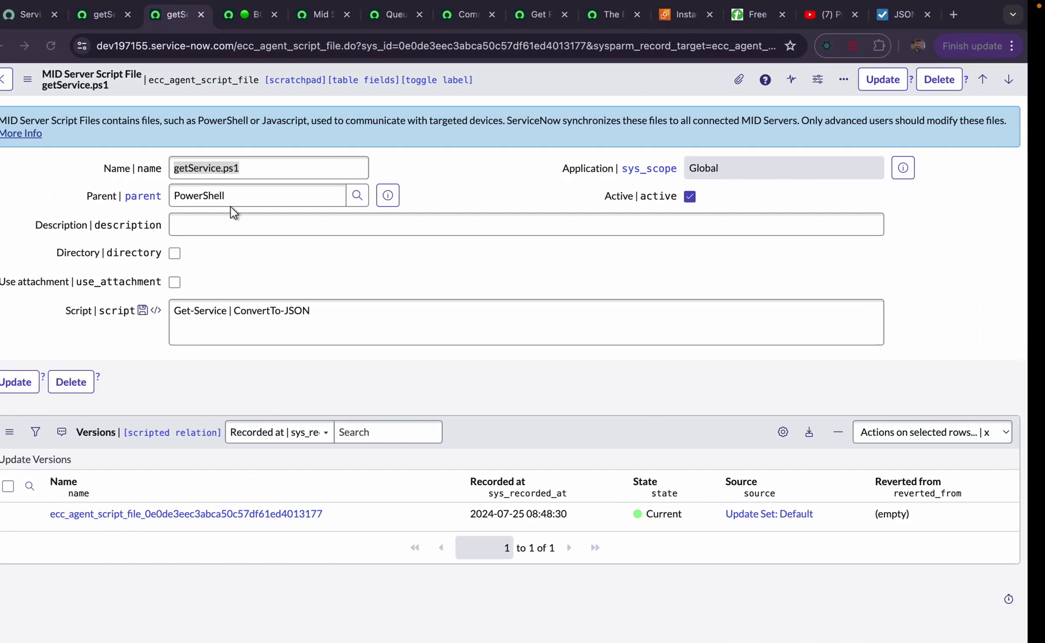
Compare the script in ServiceNow's getService.ps1 record with the getService file on the remote server, and close Notepad and PowerShell
{"action": "triple_click", "coordinate": [230, 316]}
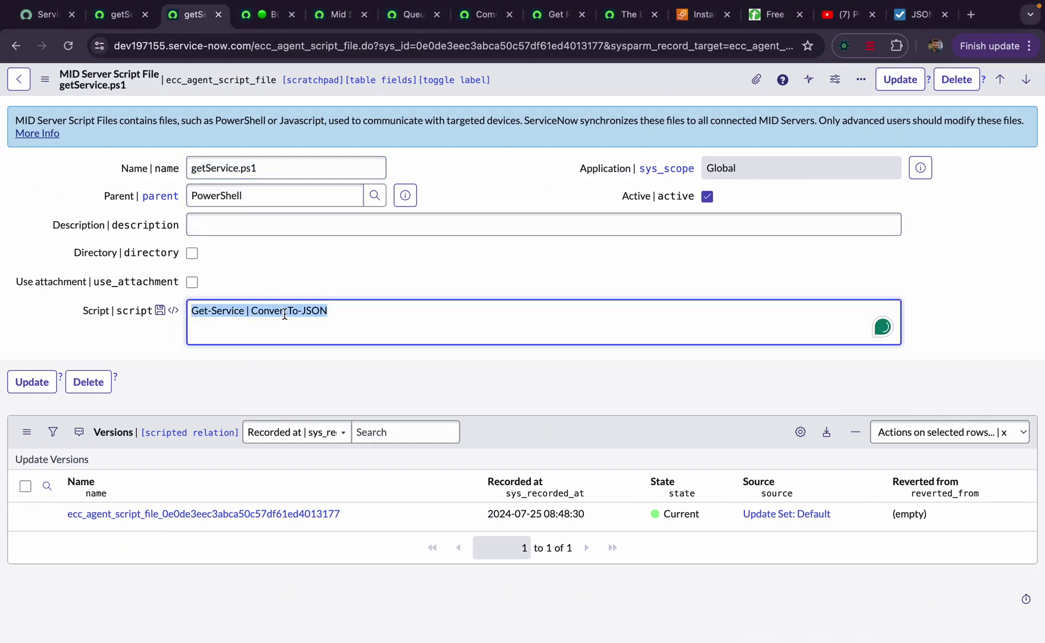
{"action": "key", "text": "ctrl+Right"}
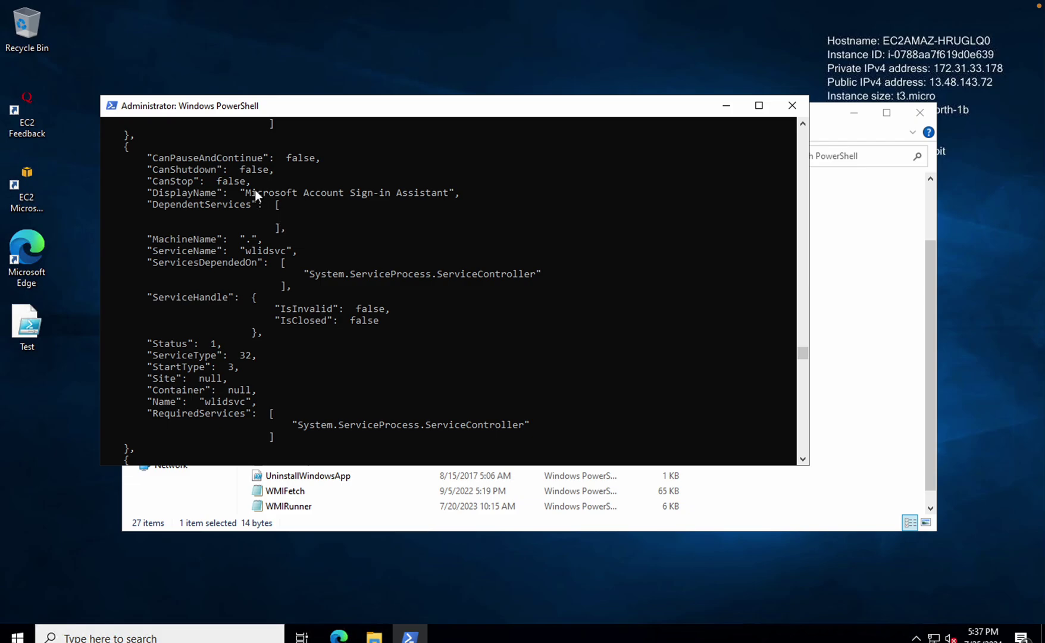
{"action": "left_click", "coordinate": [904, 353]}
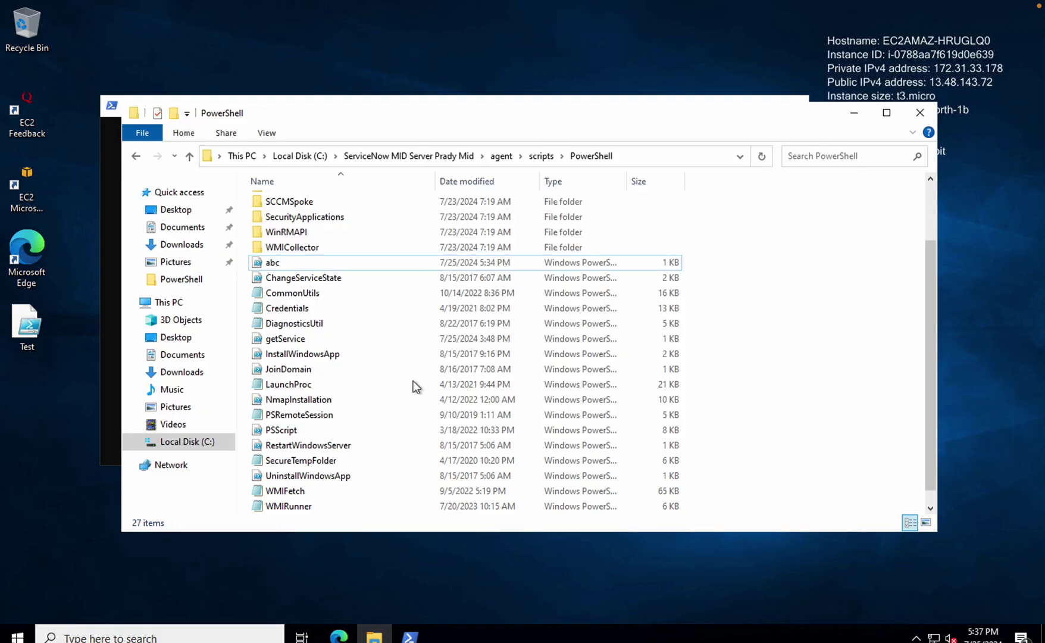
{"action": "left_click", "coordinate": [301, 339]}
{"action": "double_click", "coordinate": [319, 338]}
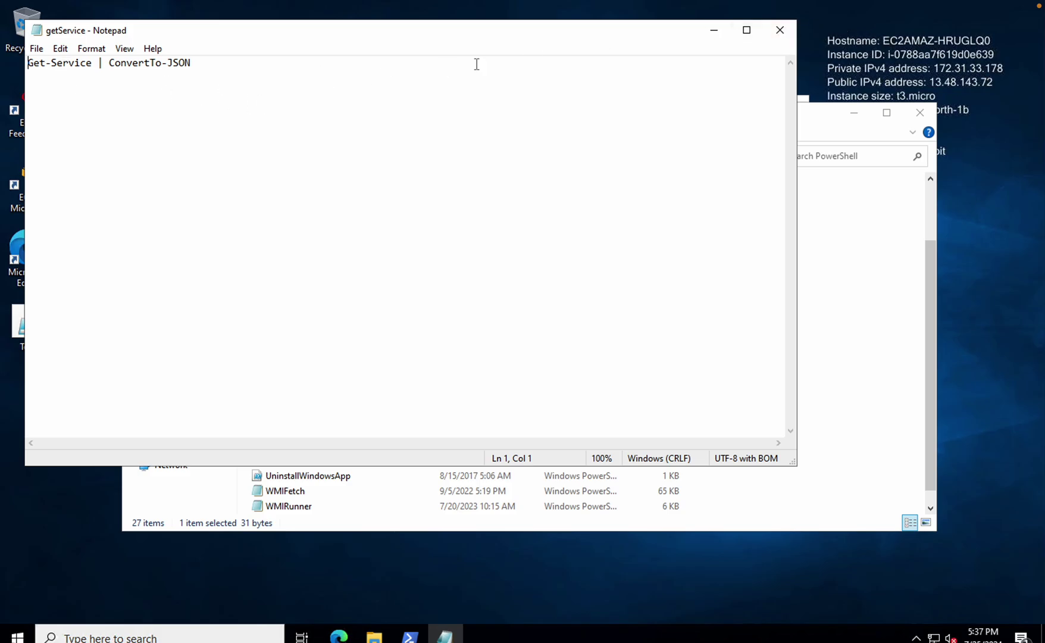
{"action": "left_click", "coordinate": [781, 30]}
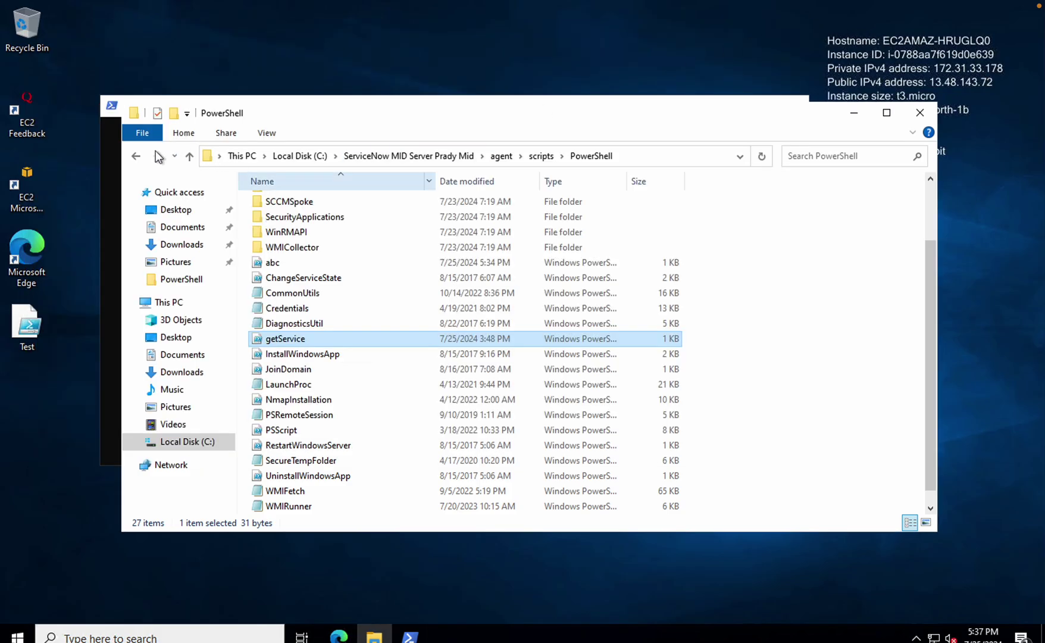
{"action": "left_click", "coordinate": [114, 155]}
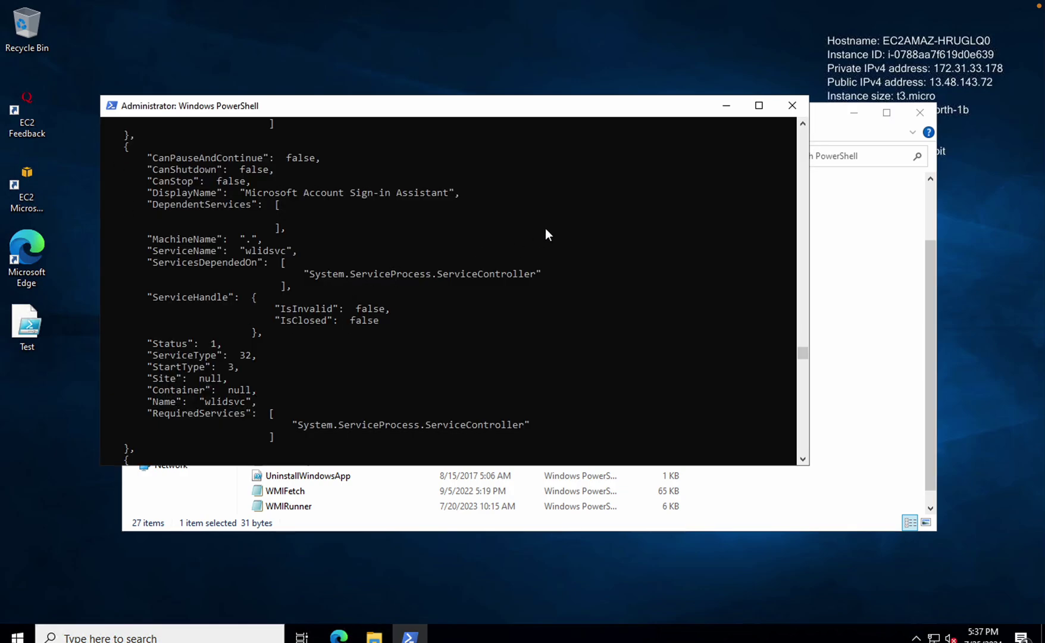
{"action": "left_click", "coordinate": [790, 106]}
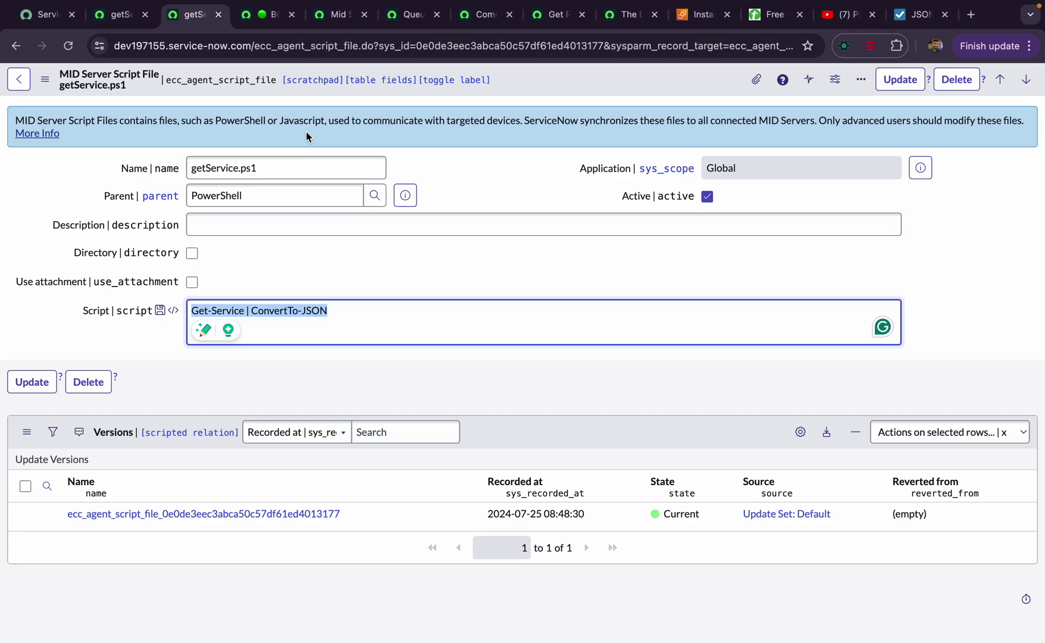
Switch to ServiceNow, view the Mid Server Services table, and refresh the filtered ECC Queue list to check its newest records
{"action": "left_click", "coordinate": [334, 22]}
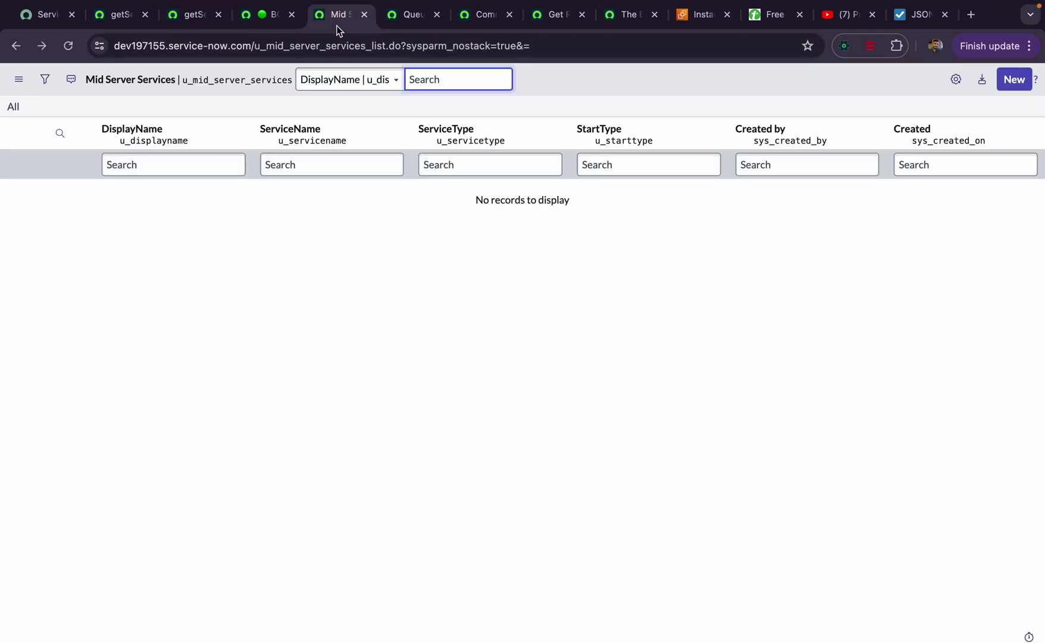
{"action": "left_click", "coordinate": [386, 27]}
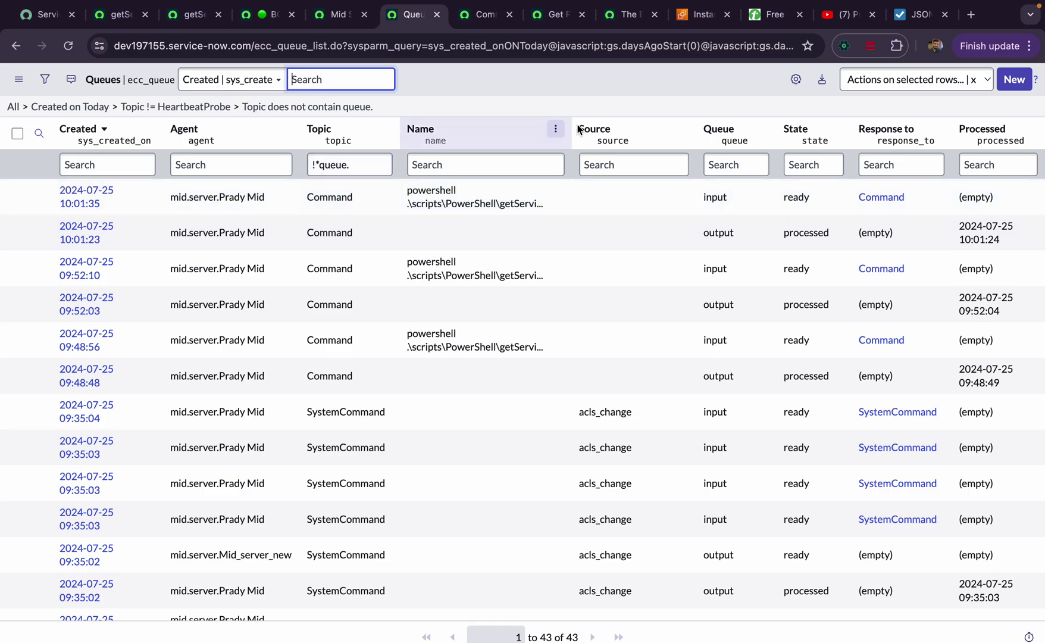
{"action": "left_click", "coordinate": [321, 107]}
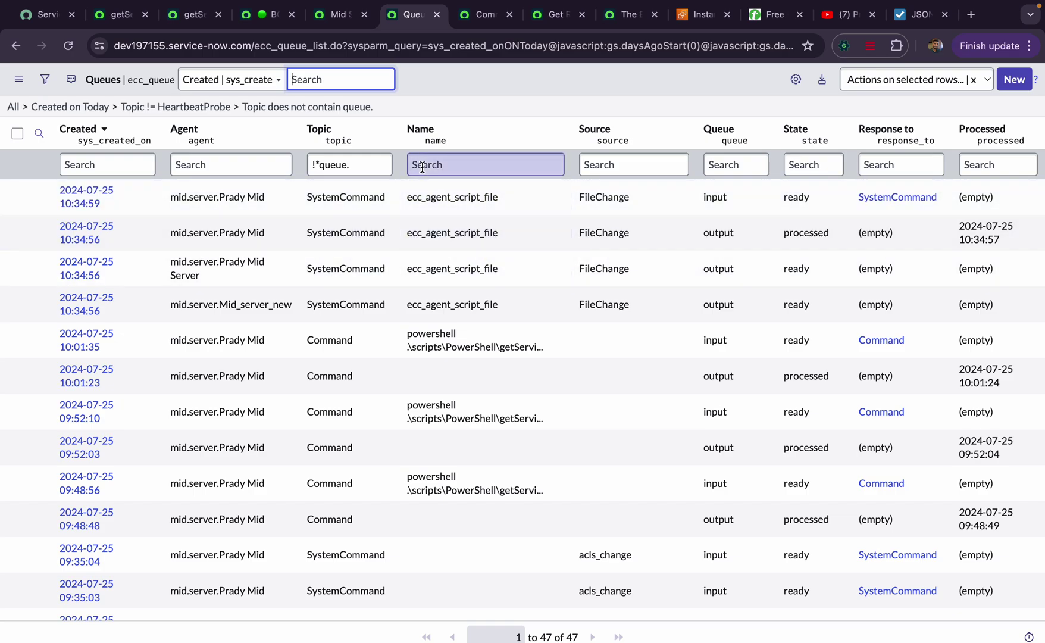
{"action": "left_click", "coordinate": [494, 169]}
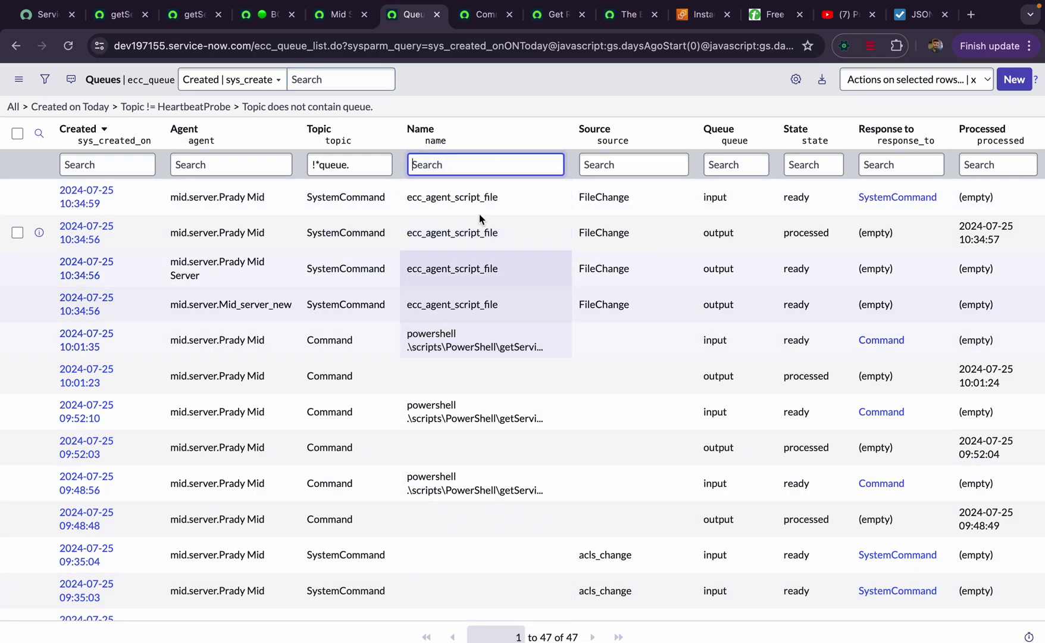
{"action": "left_click", "coordinate": [462, 77]}
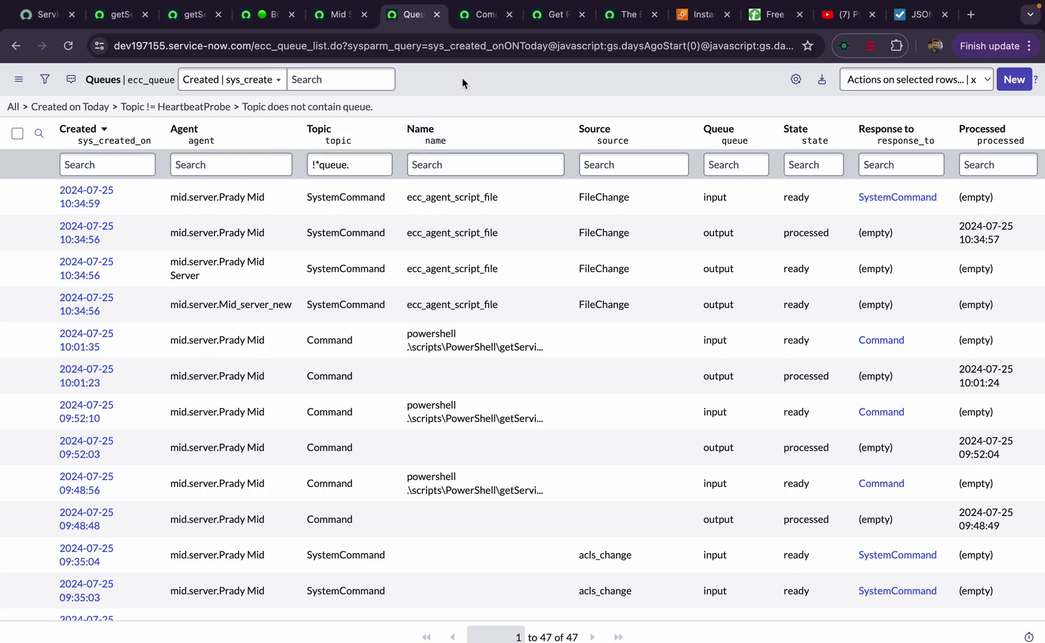
Show the Get Running Services Daily flow in Workflow Studio and check the time settings of its Daily trigger
{"action": "left_click", "coordinate": [548, 21]}
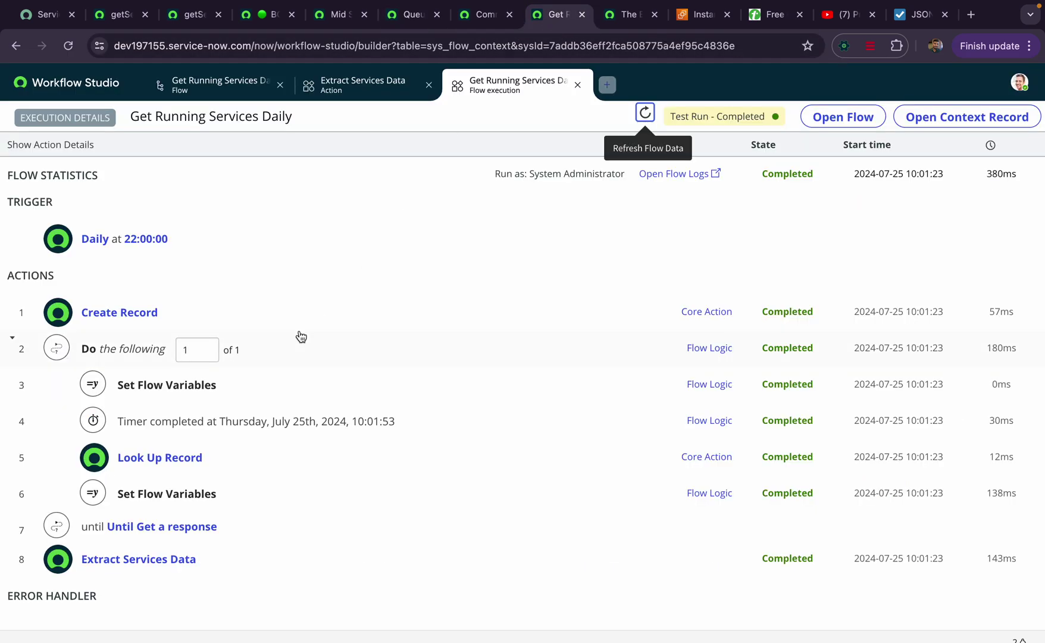
{"action": "left_click", "coordinate": [239, 92]}
{"action": "left_click", "coordinate": [712, 398]}
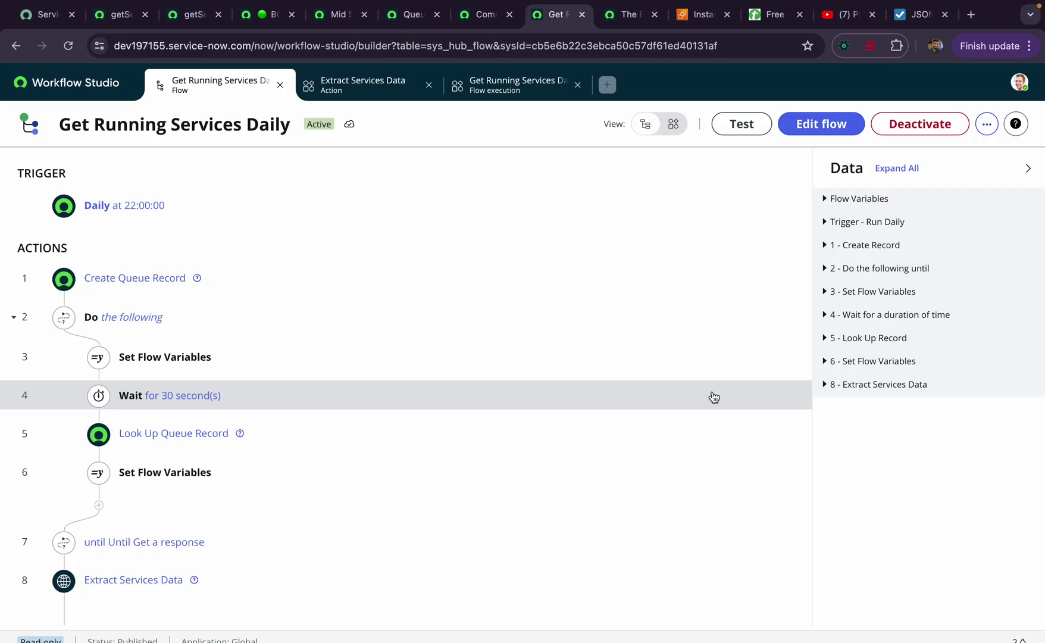
{"action": "left_click", "coordinate": [126, 209]}
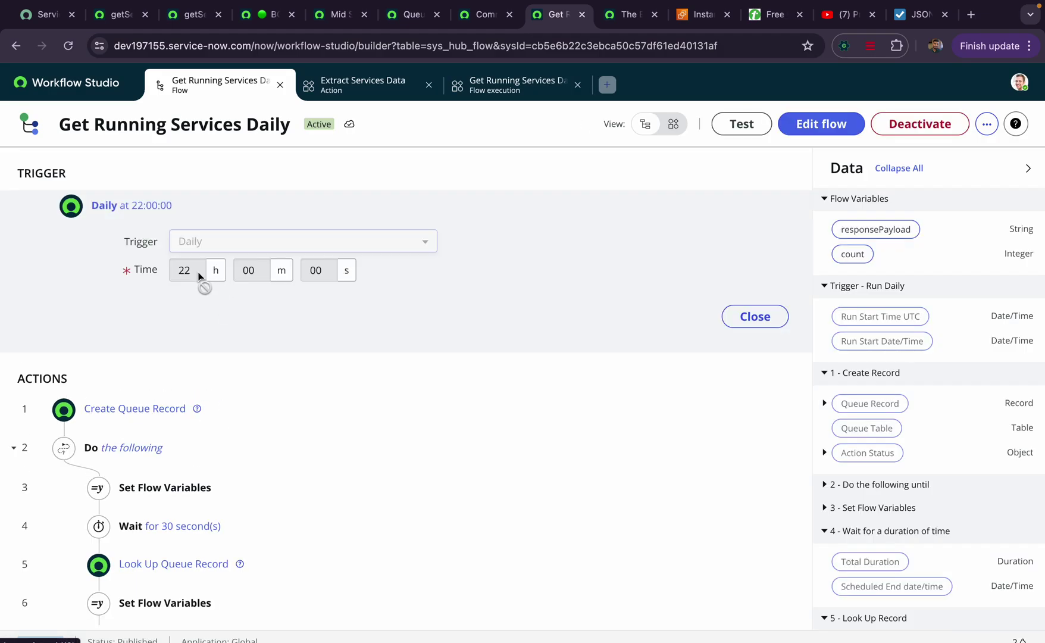
{"action": "left_click", "coordinate": [766, 320]}
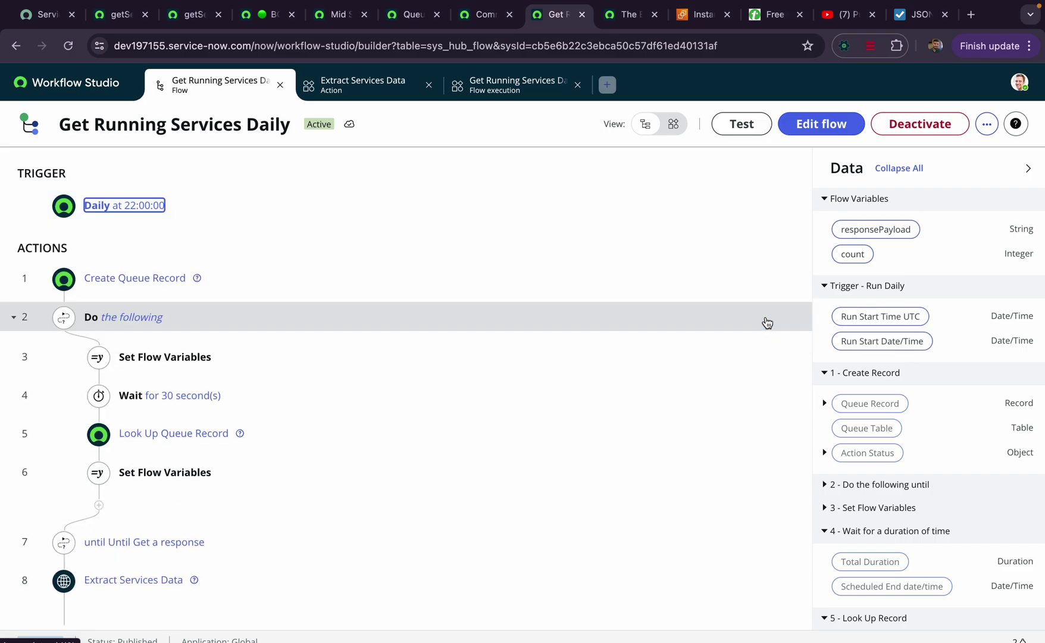
Expand the Create Queue Record action and put the Get Running Services Daily flow into edit mode
{"action": "scroll", "coordinate": [196, 324], "scroll_direction": "down", "scroll_amount": 1}
{"action": "left_click", "coordinate": [122, 256]}
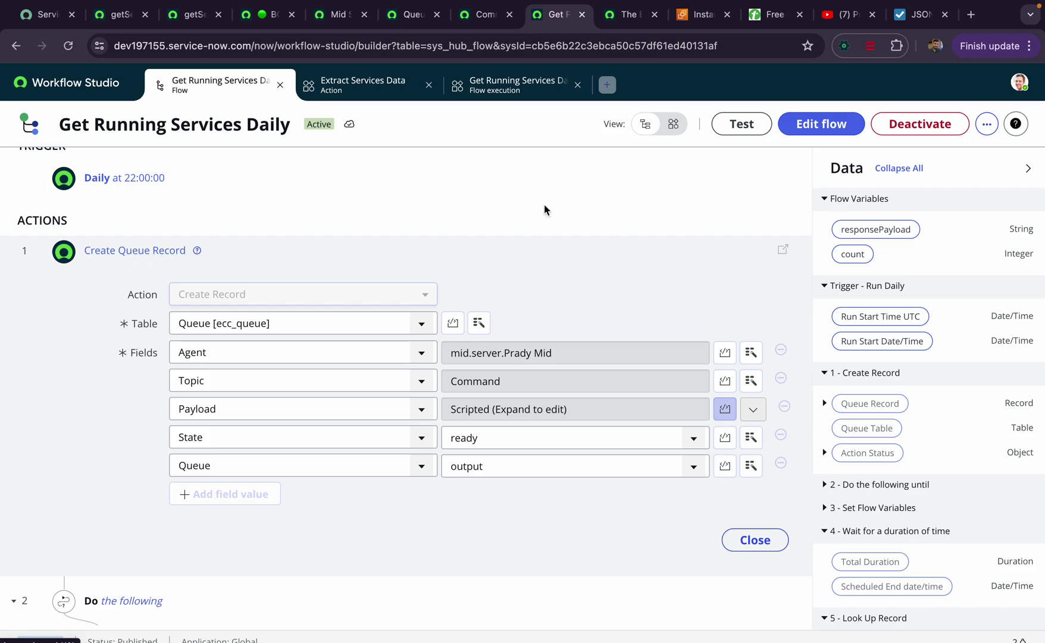
{"action": "left_click", "coordinate": [804, 127]}
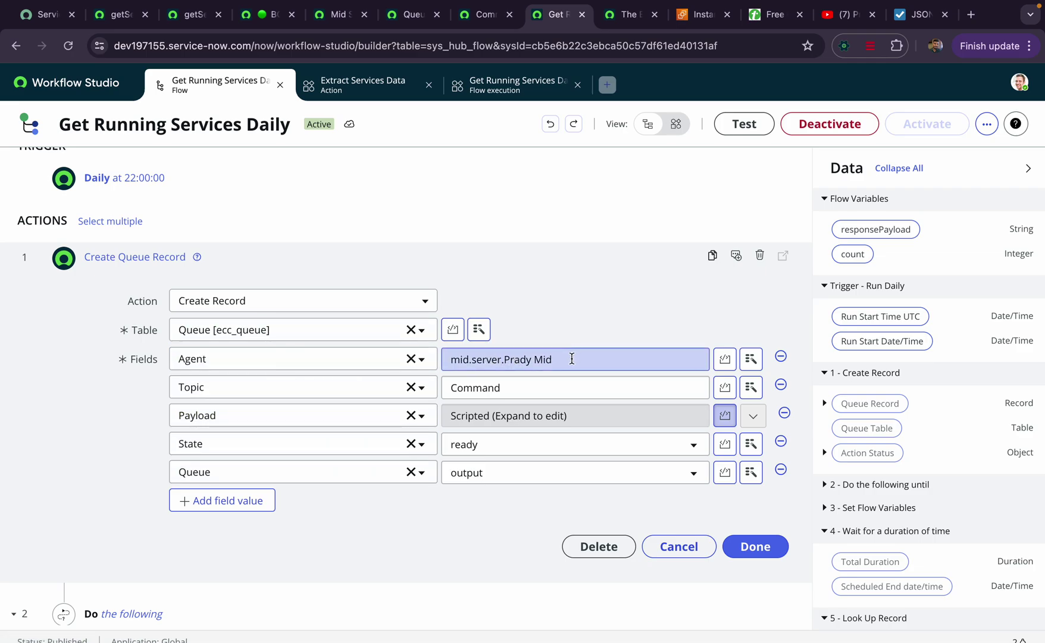
Review the Agent value's mid.server prefix and MID Server name, and the Topic value, in the Create Queue Record action
{"action": "left_click", "coordinate": [505, 359]}
{"action": "left_click_drag", "start_coordinate": [504, 360], "coordinate": [450, 359]}
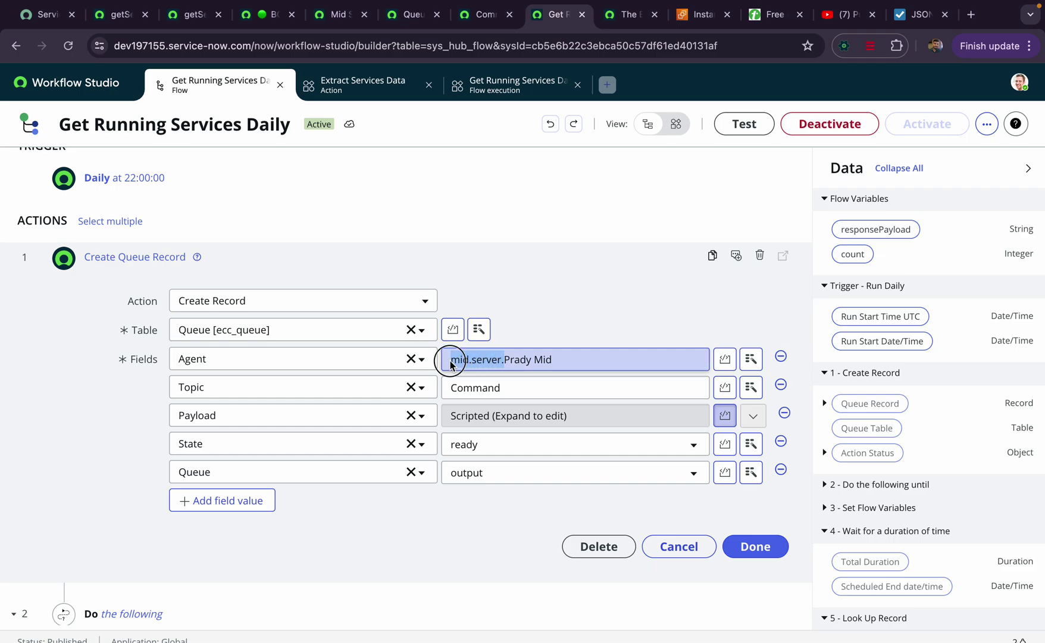
{"action": "left_click", "coordinate": [504, 360]}
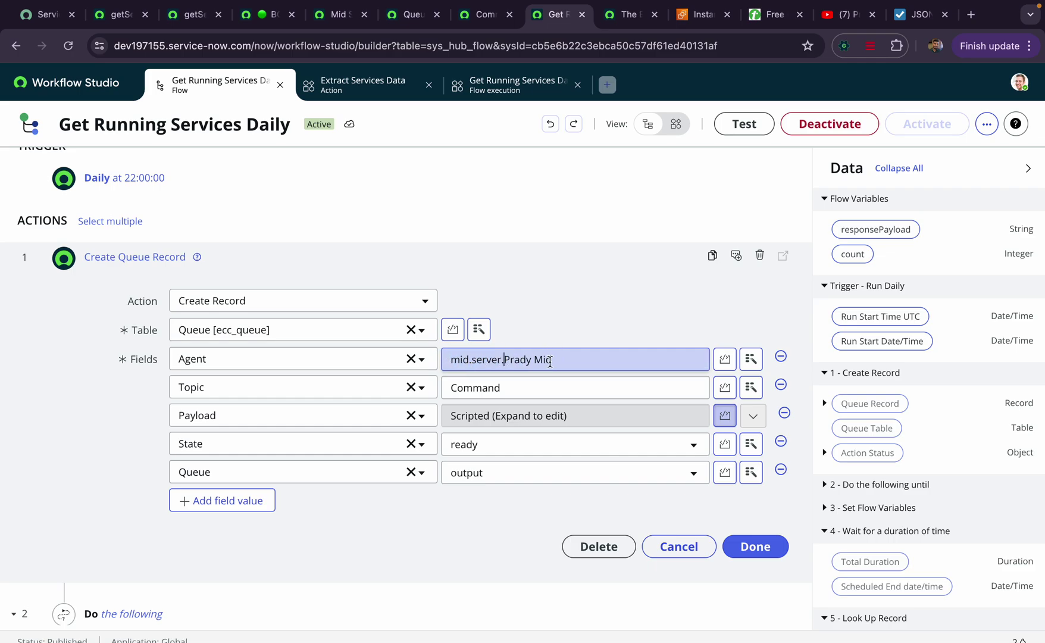
{"action": "left_click_drag", "start_coordinate": [554, 360], "coordinate": [504, 361]}
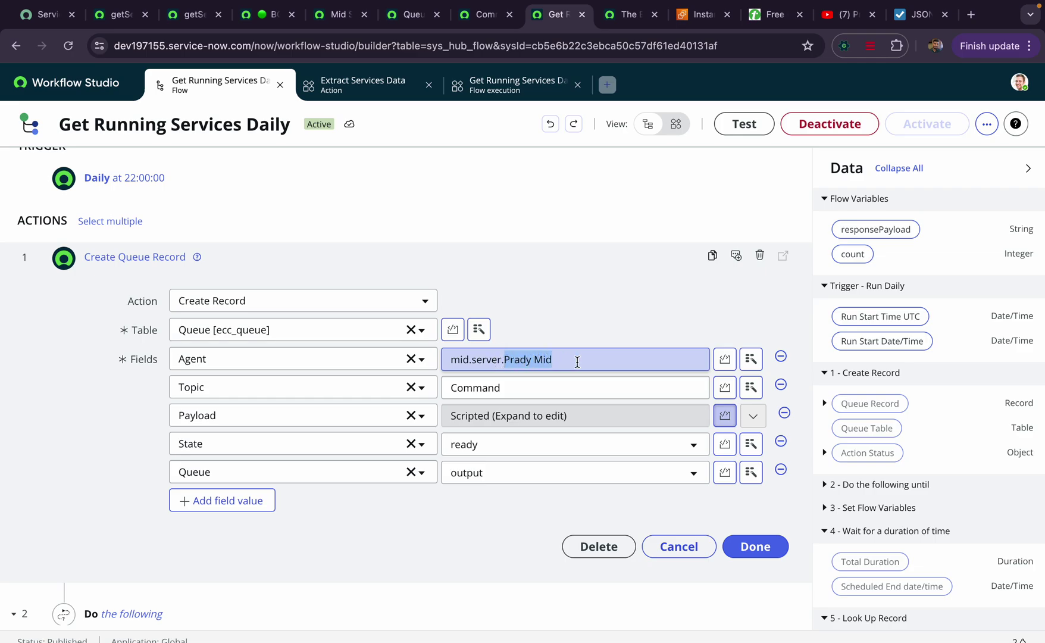
{"action": "left_click", "coordinate": [241, 390]}
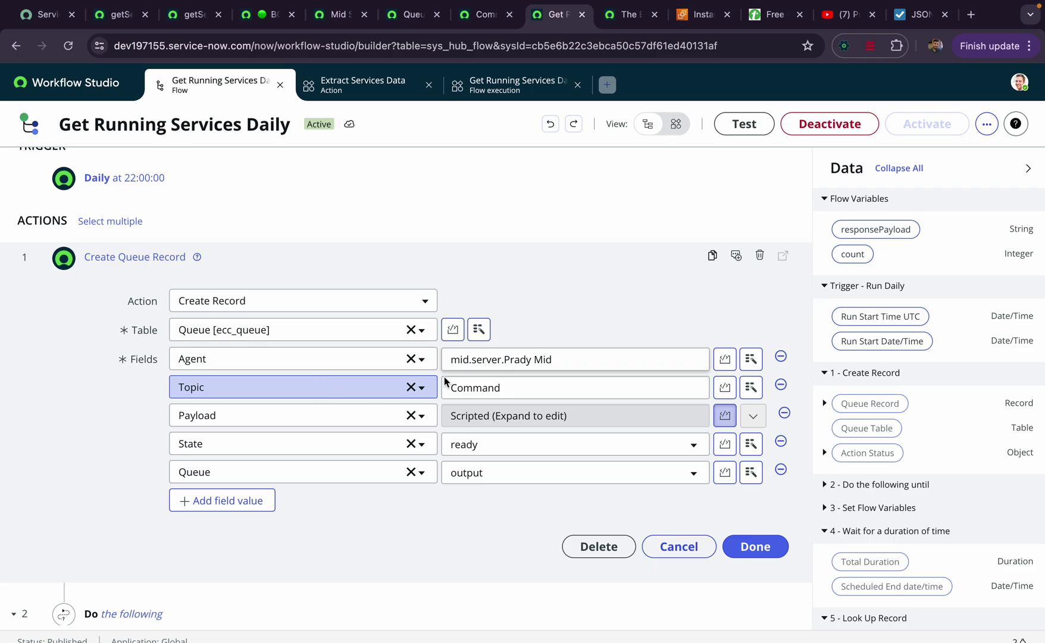
{"action": "left_click", "coordinate": [518, 388]}
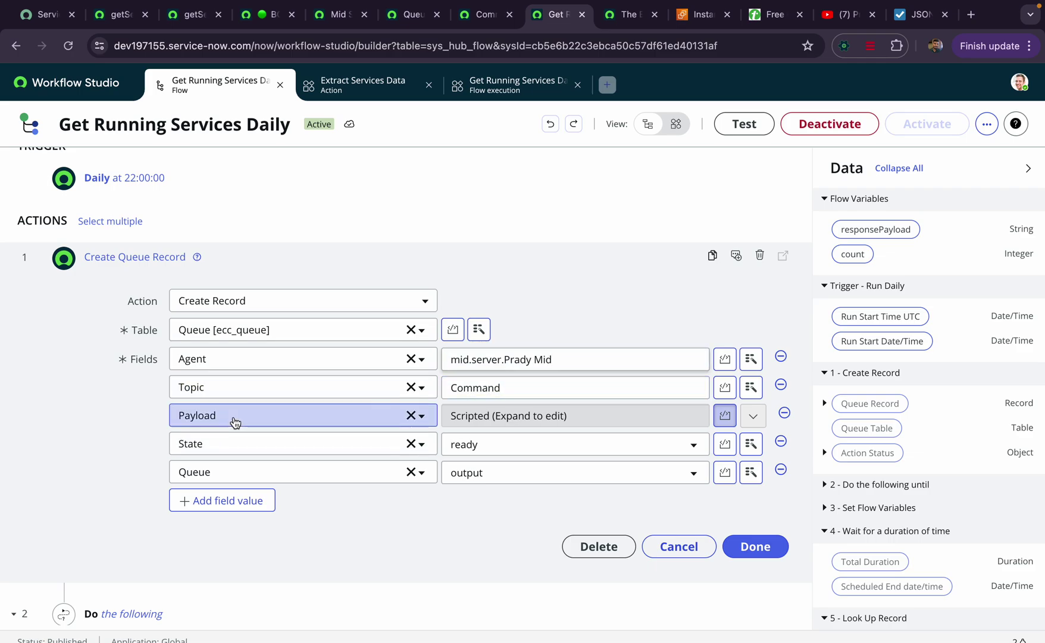
Examine the Payload script's getService.ps1 command path and XML return line, then collapse the script and close the Create Queue Record action
{"action": "left_click", "coordinate": [753, 416]}
{"action": "scroll", "coordinate": [368, 529], "scroll_direction": "down", "scroll_amount": 1}
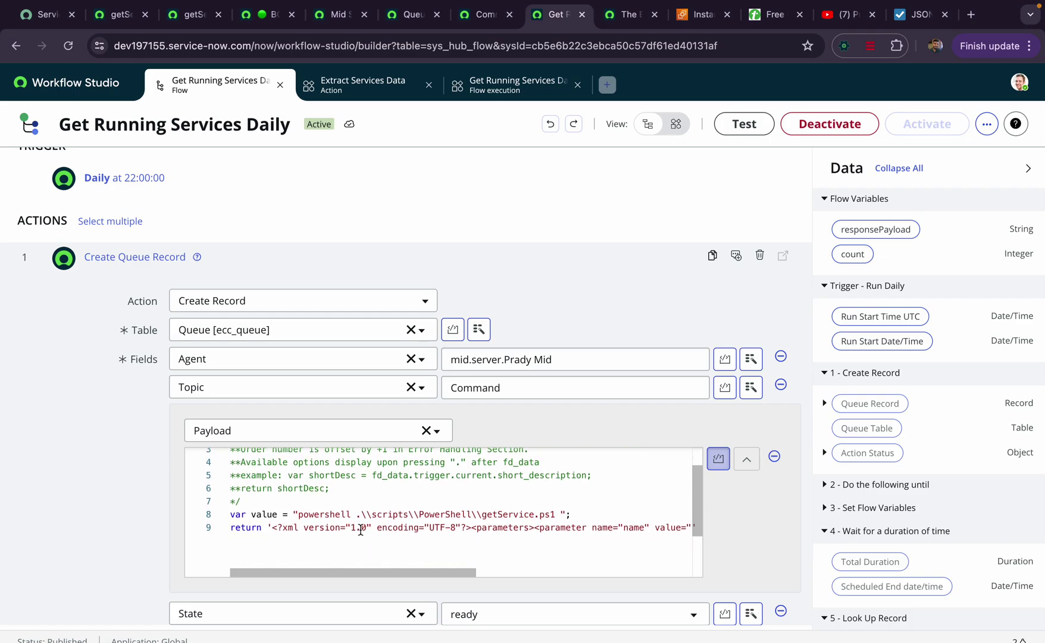
{"action": "scroll", "coordinate": [357, 522], "scroll_direction": "right", "scroll_amount": 10}
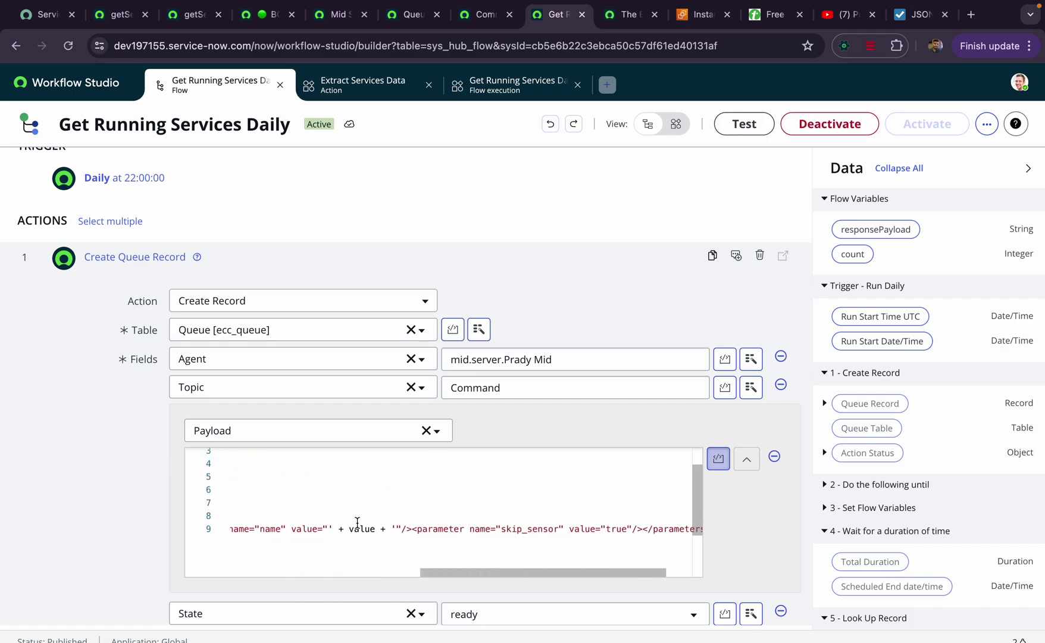
{"action": "scroll", "coordinate": [357, 522], "scroll_direction": "left", "scroll_amount": 9}
{"action": "scroll", "coordinate": [357, 522], "scroll_direction": "left", "scroll_amount": 1}
{"action": "left_click_drag", "start_coordinate": [299, 515], "coordinate": [361, 515]}
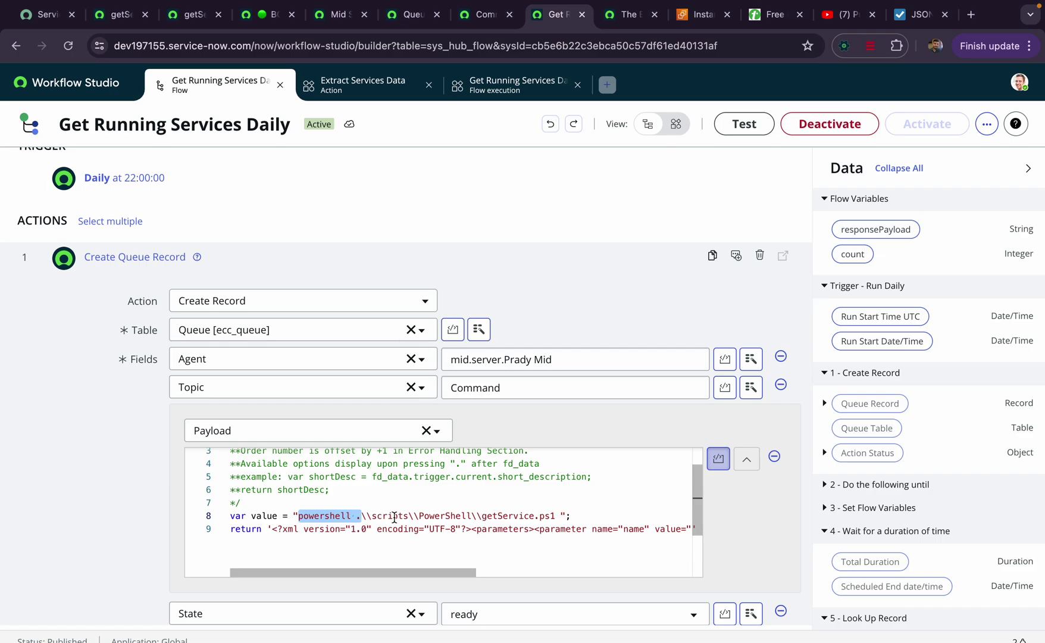
{"action": "double_click", "coordinate": [393, 515]}
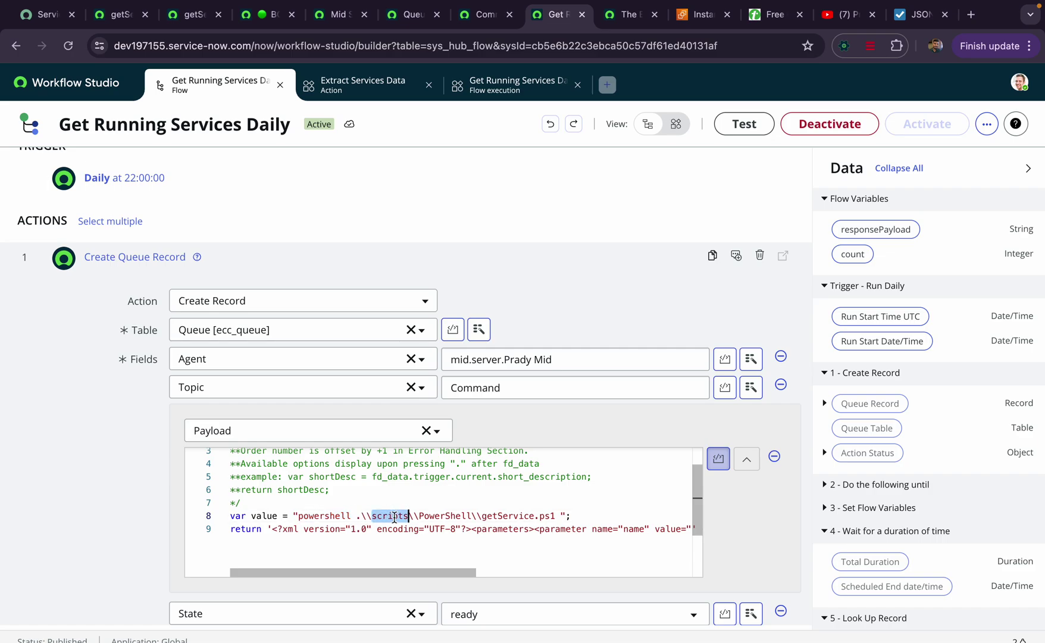
{"action": "double_click", "coordinate": [437, 516]}
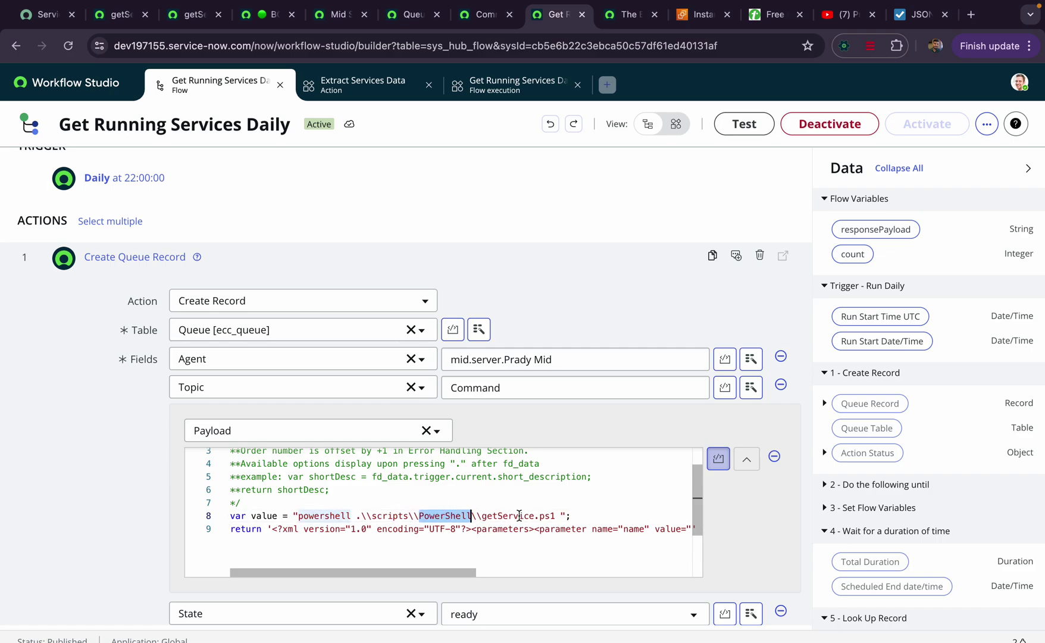
{"action": "double_click", "coordinate": [519, 516]}
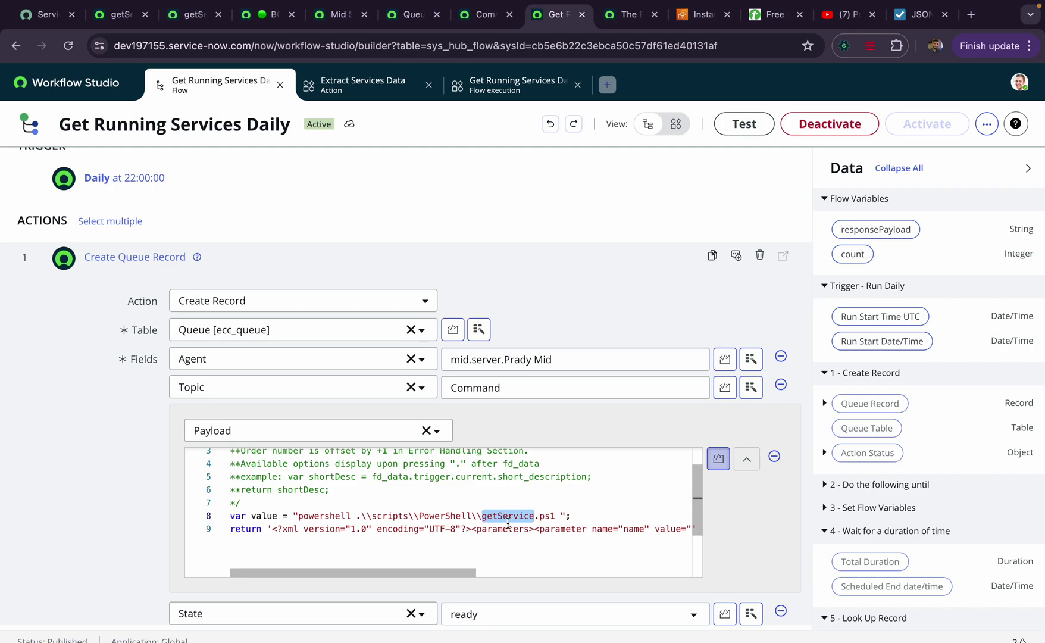
{"action": "left_click", "coordinate": [551, 517]}
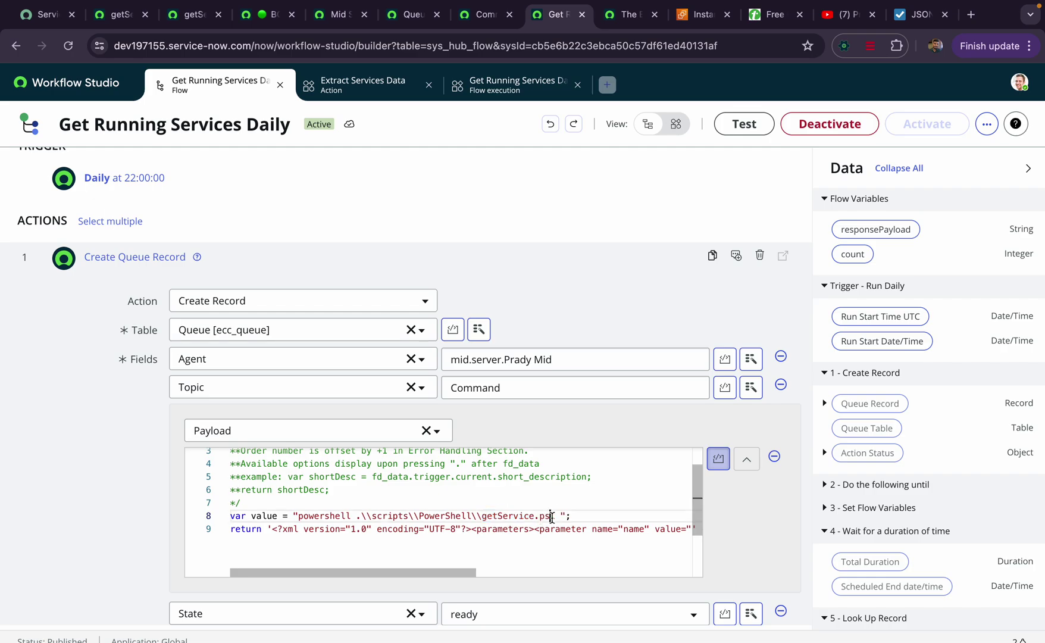
{"action": "scroll", "coordinate": [444, 546], "scroll_direction": "right", "scroll_amount": 10}
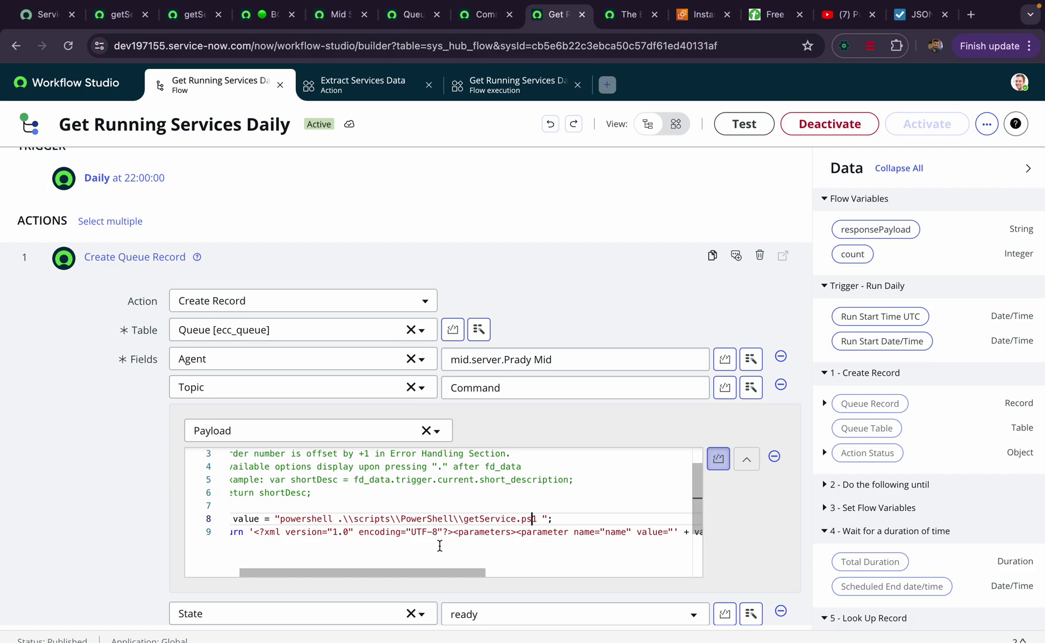
{"action": "scroll", "coordinate": [473, 537], "scroll_direction": "left", "scroll_amount": 10}
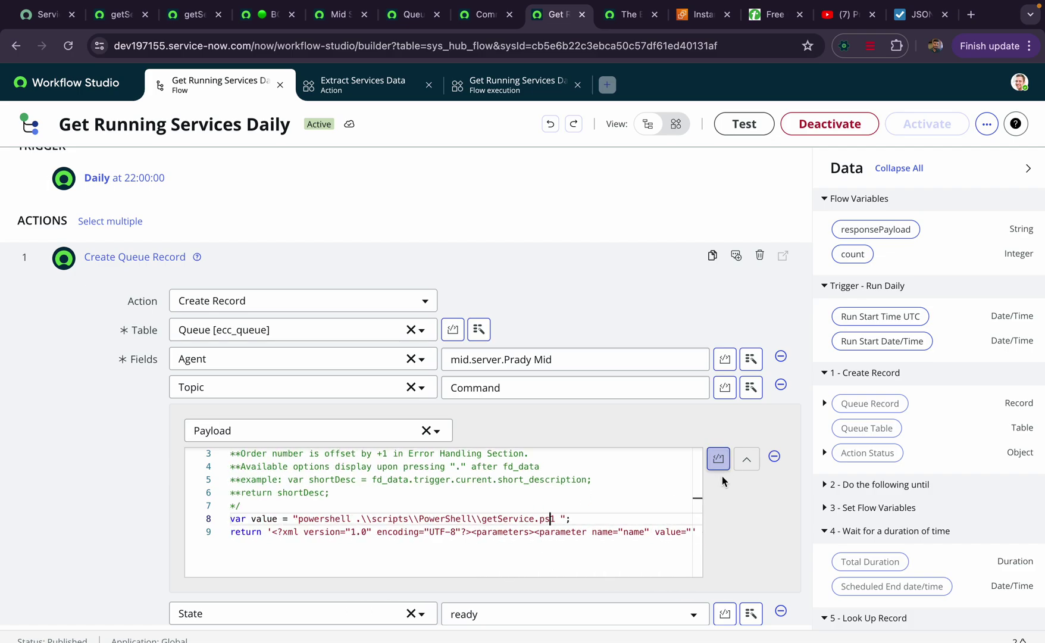
{"action": "left_click", "coordinate": [746, 463]}
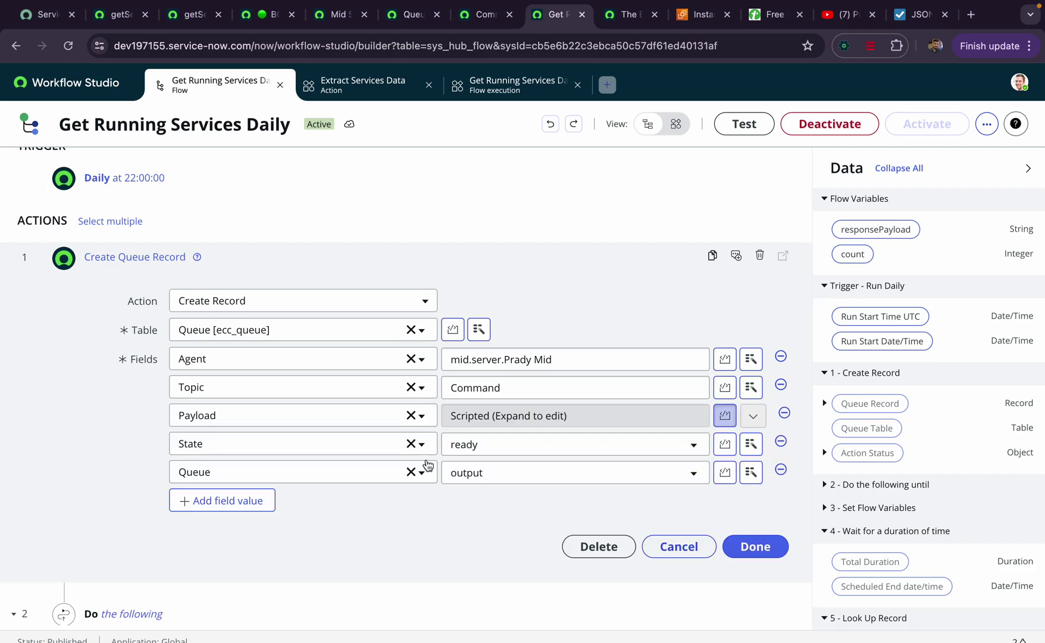
{"action": "left_click", "coordinate": [755, 546]}
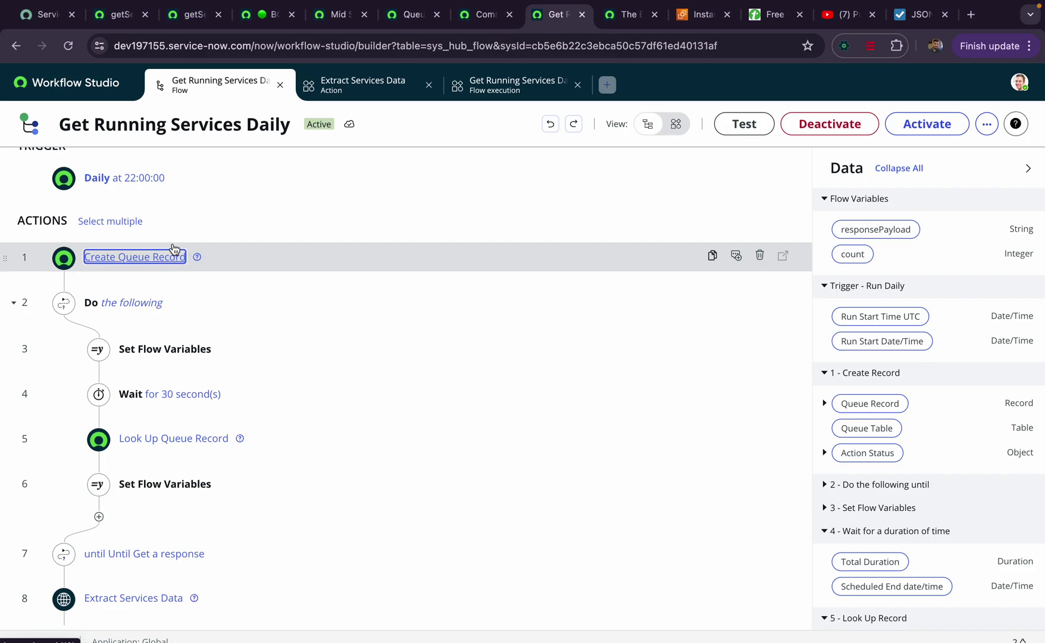
Start a new record from the ECC Queue list and set its Queue field to output
{"action": "left_click", "coordinate": [410, 21]}
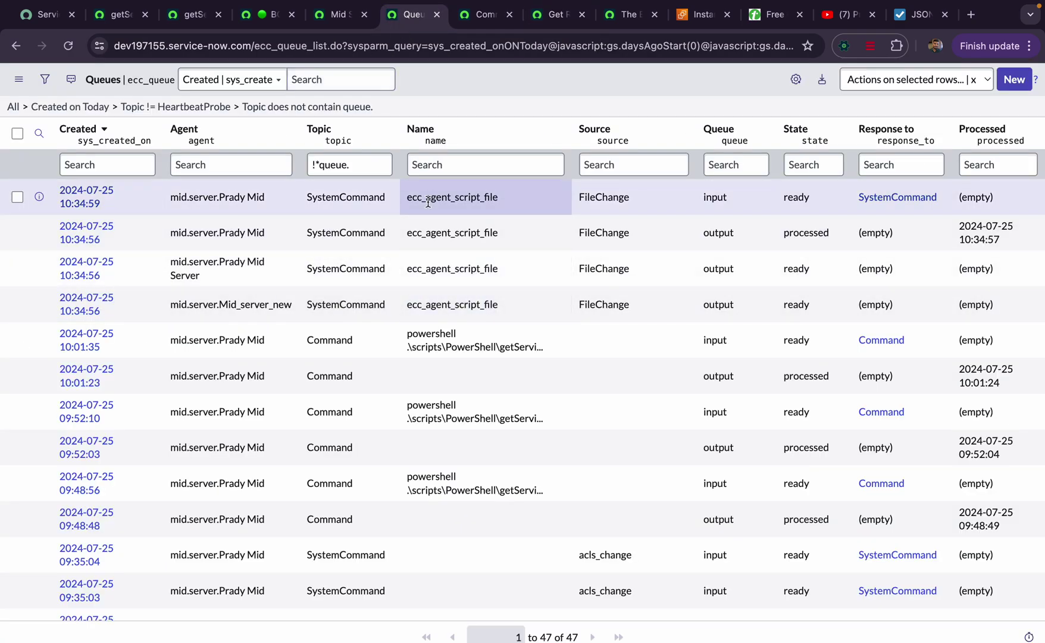
{"action": "left_click", "coordinate": [1014, 86]}
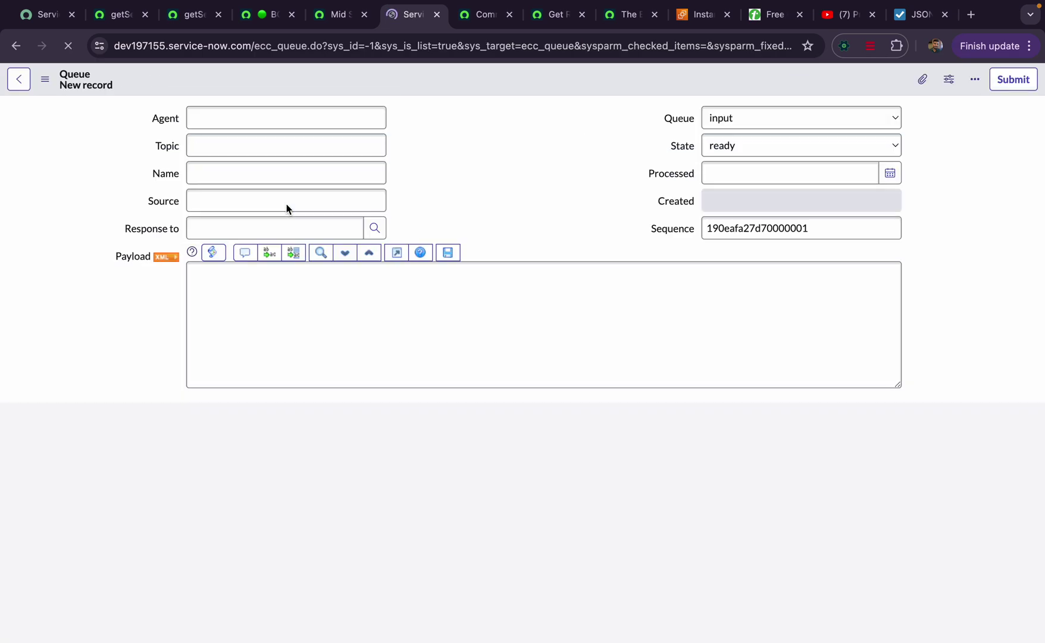
{"action": "left_click", "coordinate": [207, 124]}
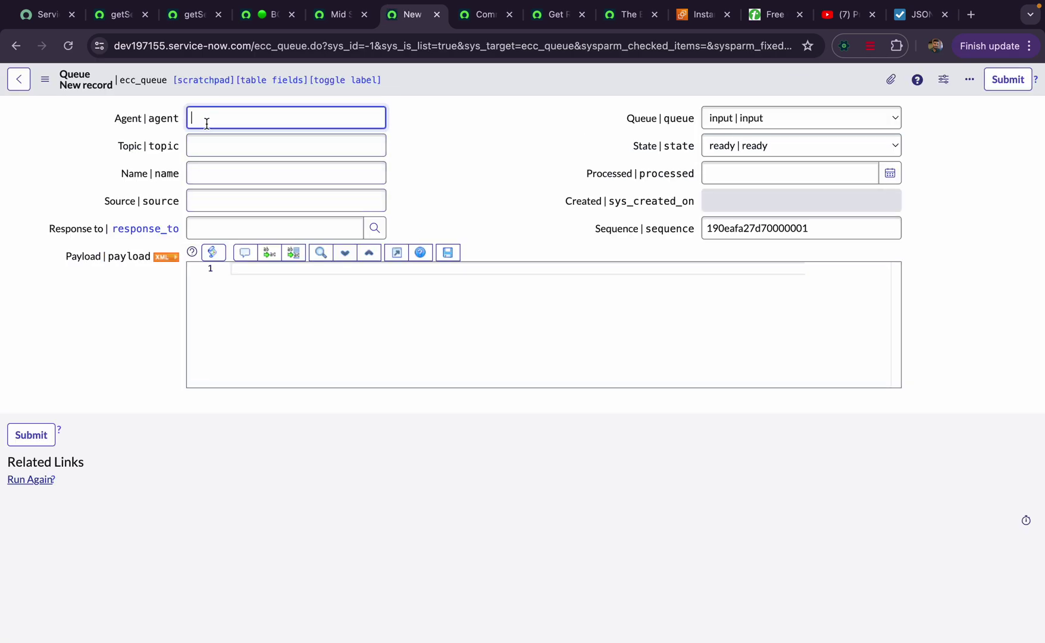
{"action": "left_click", "coordinate": [218, 151]}
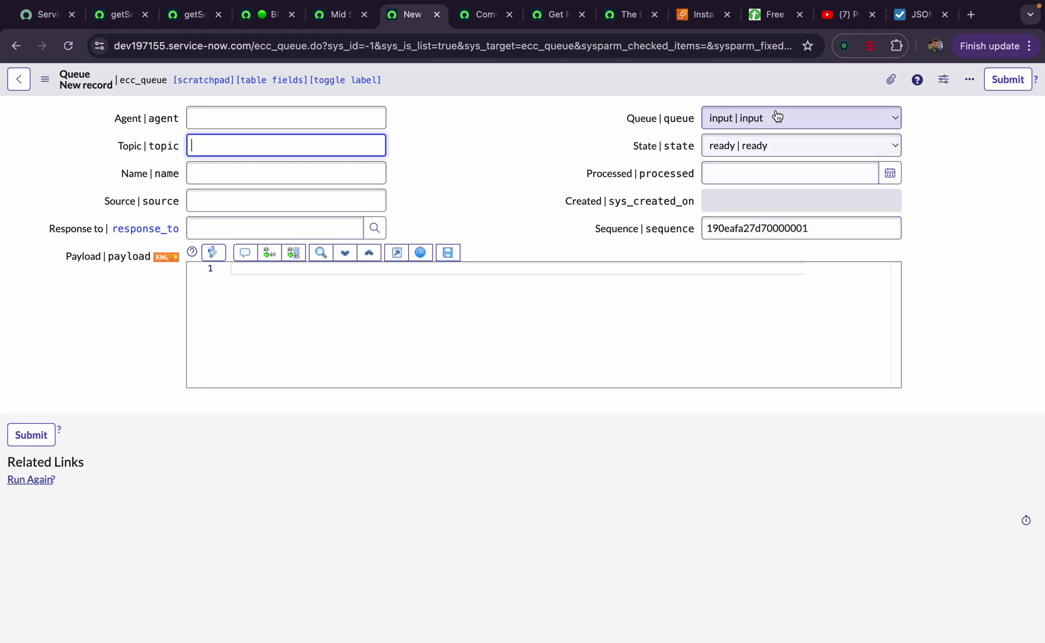
{"action": "left_click", "coordinate": [757, 122]}
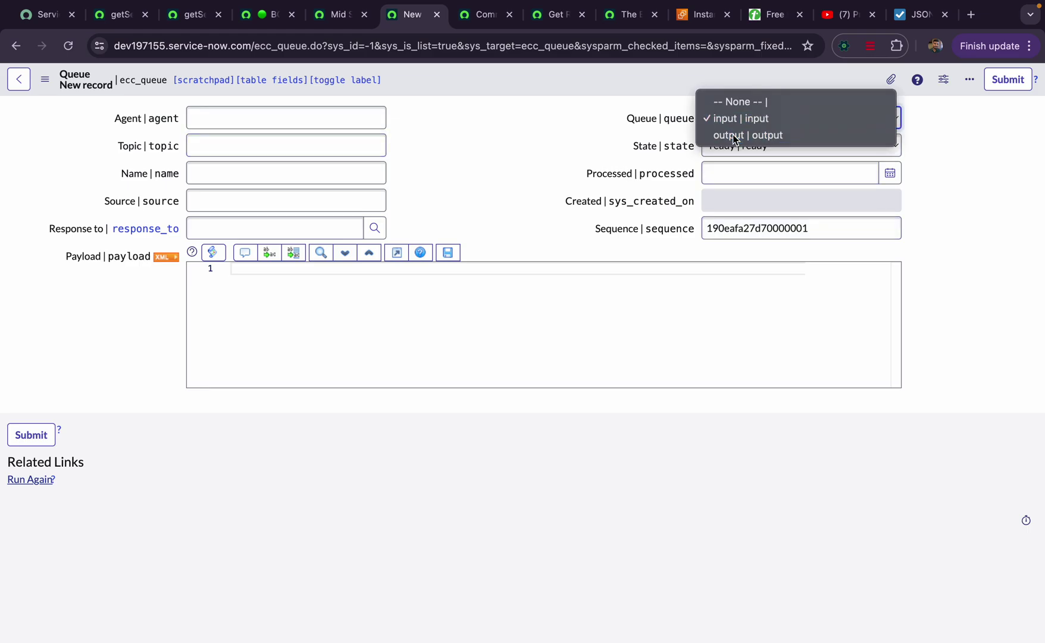
{"action": "left_click", "coordinate": [762, 136]}
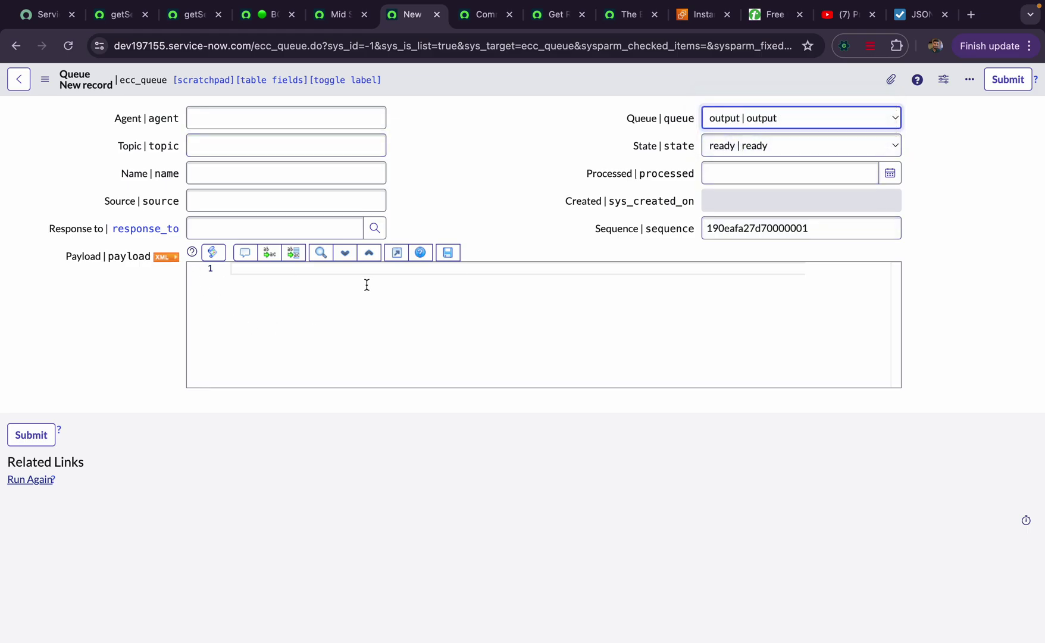
{"action": "left_click", "coordinate": [289, 273]}
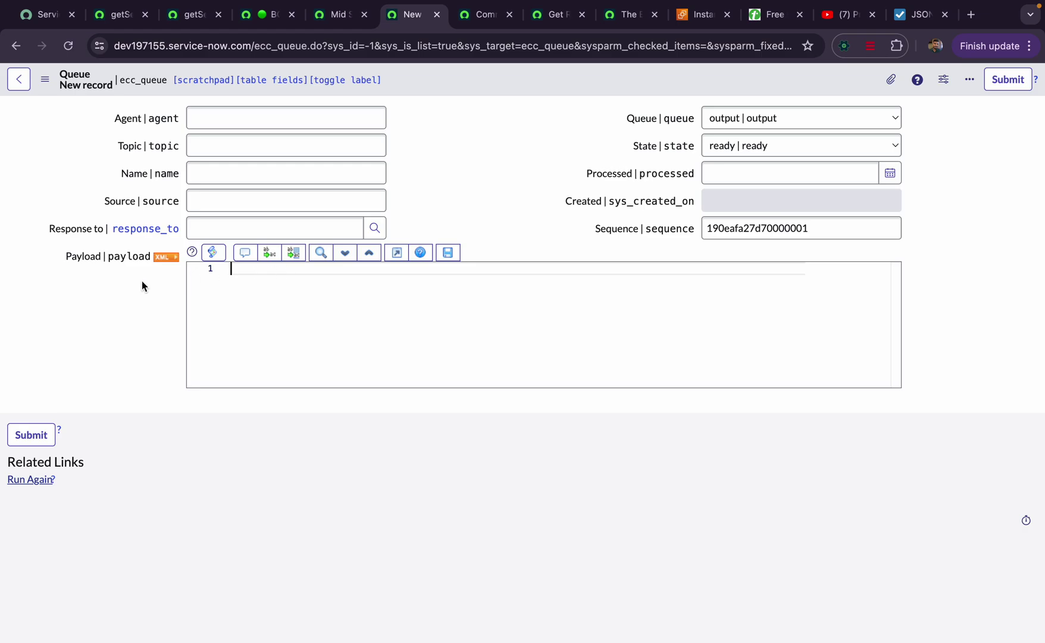
View the background script and the Command queue record's payload, and return to the Get Running Services Daily flow
{"action": "left_click", "coordinate": [328, 16]}
{"action": "left_click", "coordinate": [269, 14]}
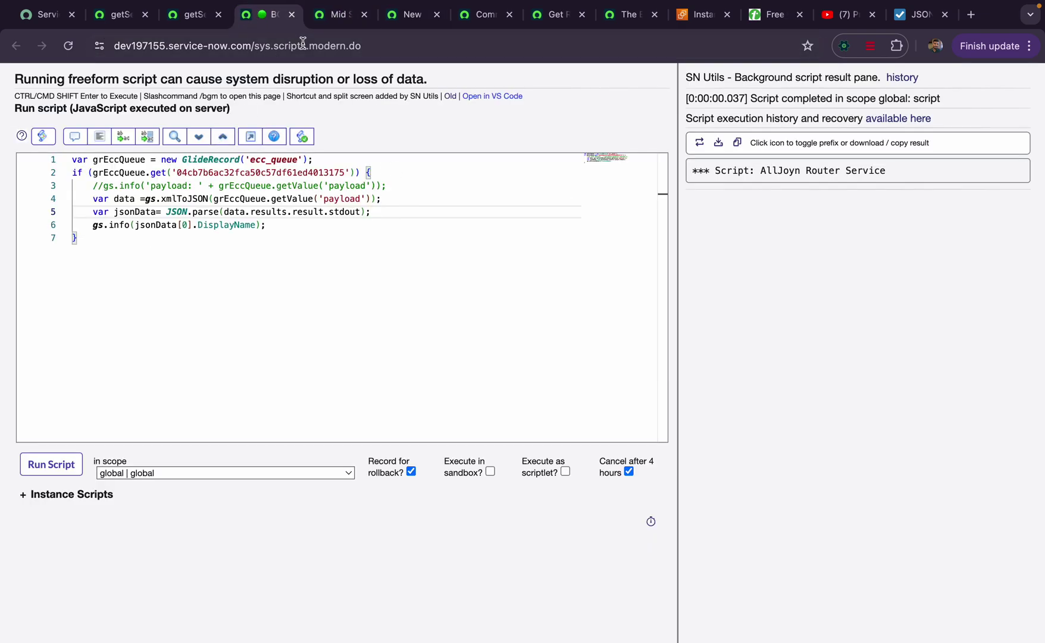
{"action": "left_click", "coordinate": [487, 15]}
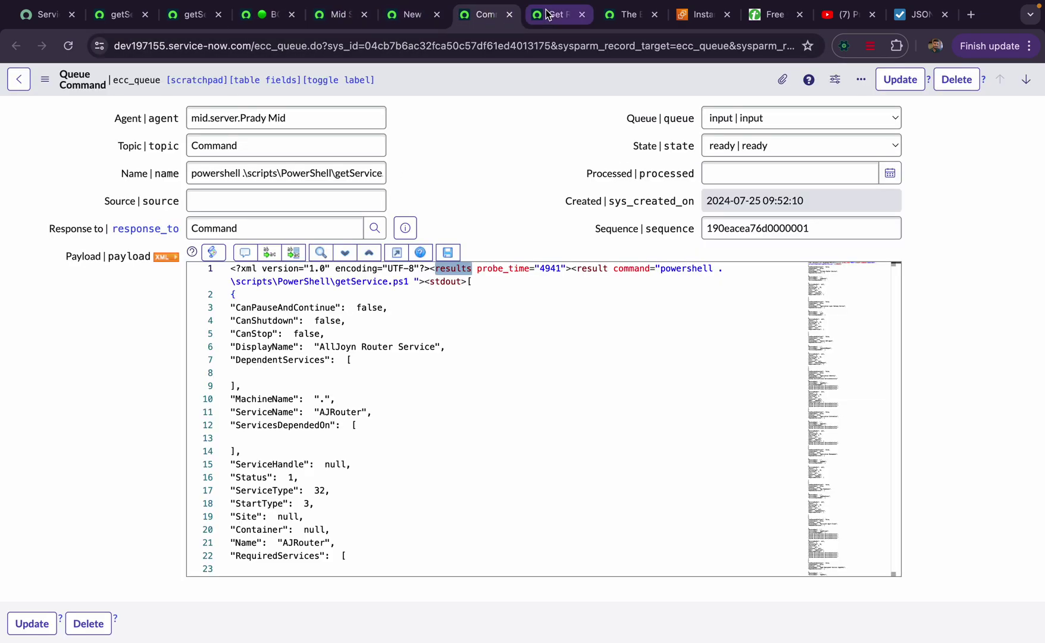
{"action": "left_click", "coordinate": [547, 14]}
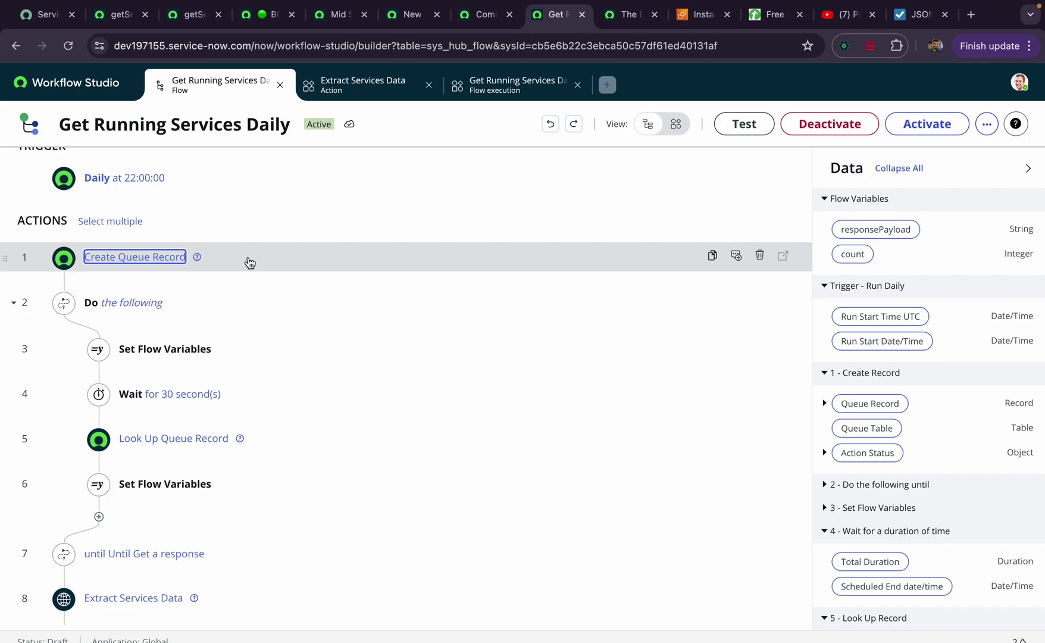
Expand the first Set Flow Variables step and review its count variable alongside the wait and lookup steps of the loop
{"action": "scroll", "coordinate": [273, 380], "scroll_direction": "down", "scroll_amount": 1}
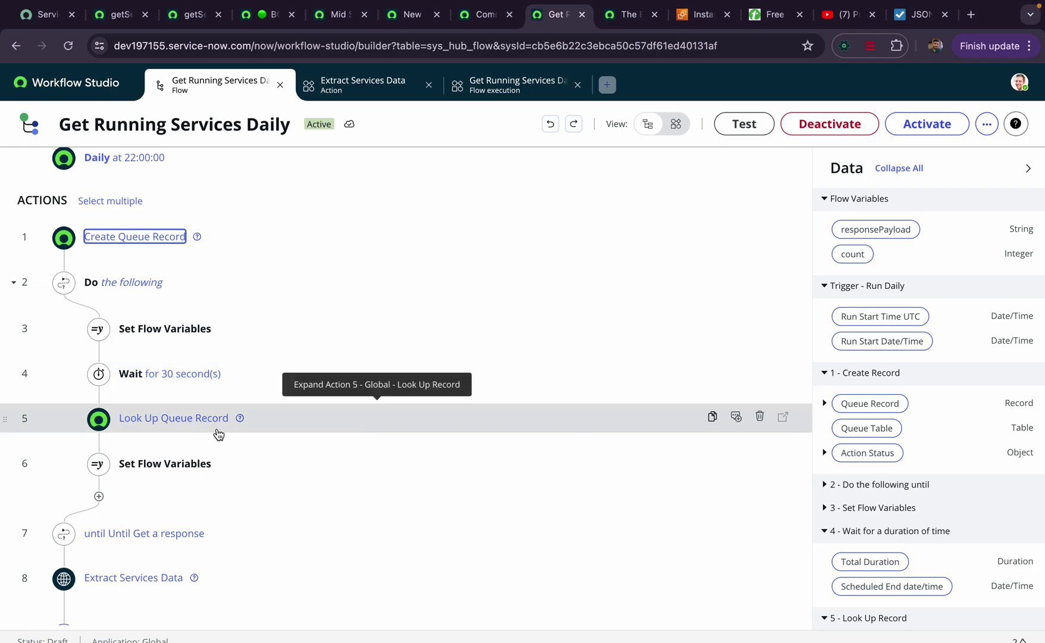
{"action": "left_click", "coordinate": [264, 430]}
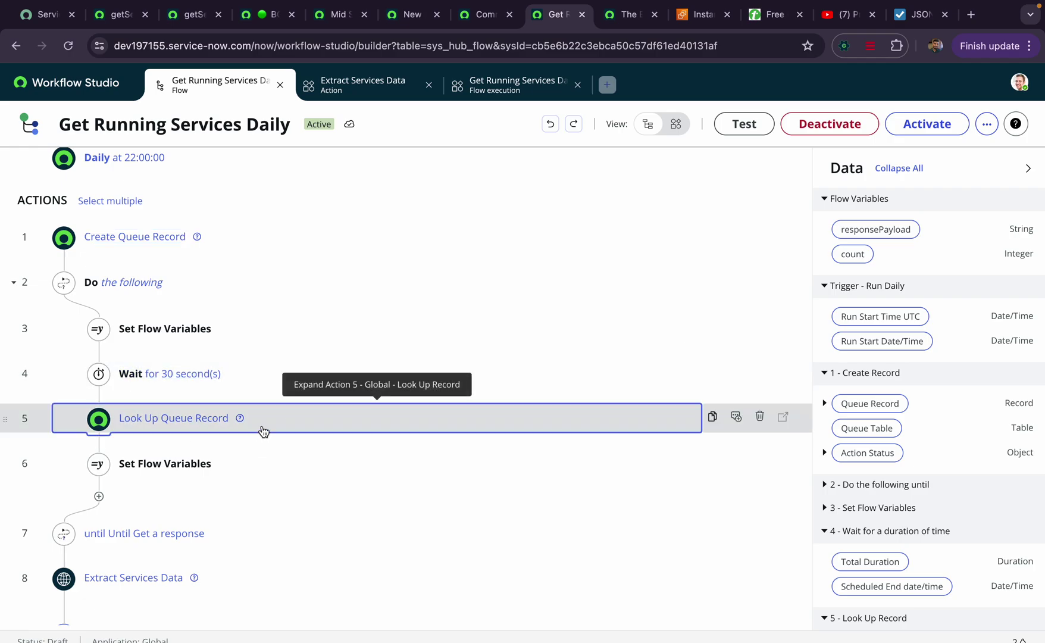
{"action": "left_click", "coordinate": [143, 334]}
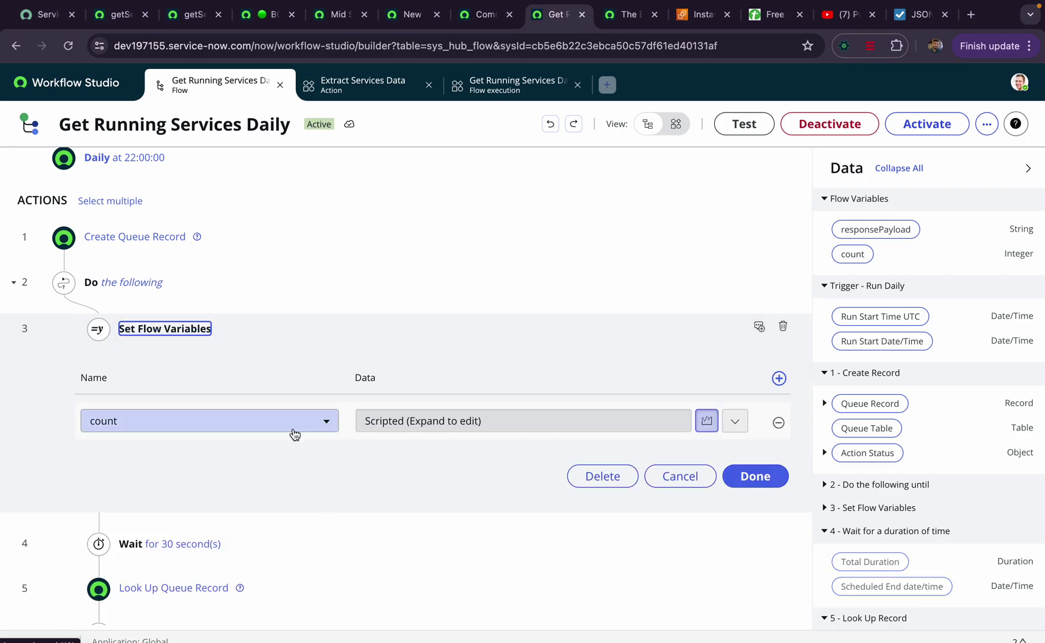
{"action": "scroll", "coordinate": [433, 414], "scroll_direction": "down", "scroll_amount": 1}
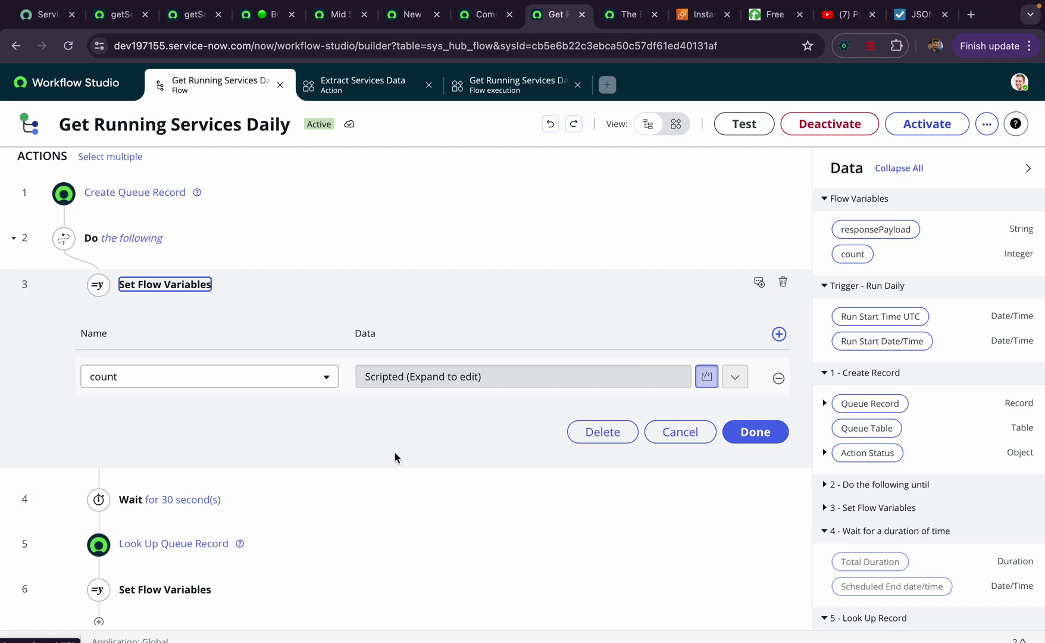
{"action": "scroll", "coordinate": [256, 478], "scroll_direction": "down", "scroll_amount": 1}
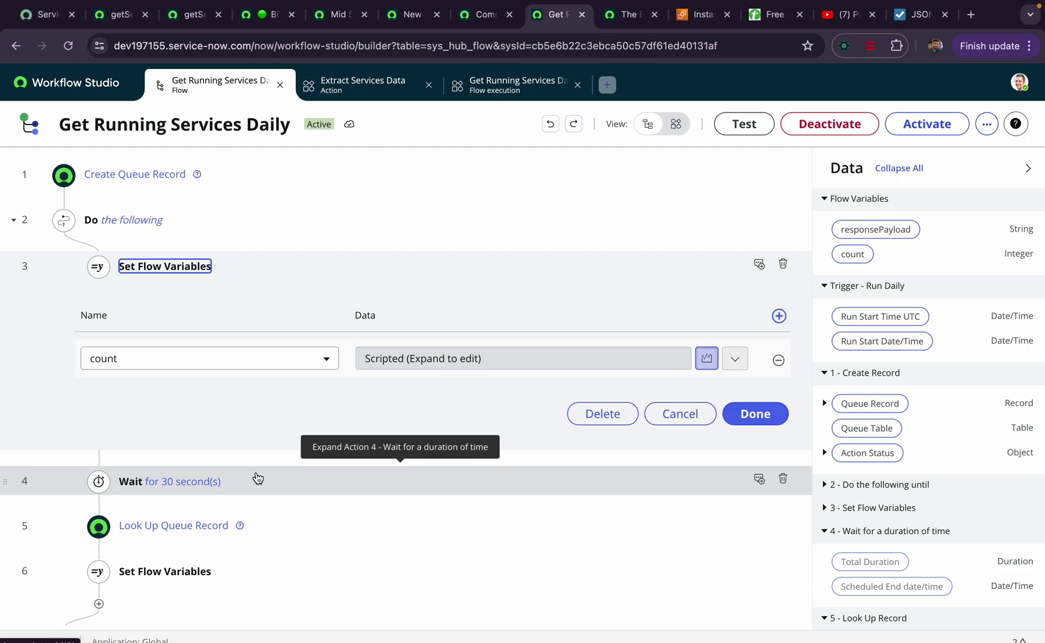
{"action": "scroll", "coordinate": [331, 349], "scroll_direction": "down", "scroll_amount": 3}
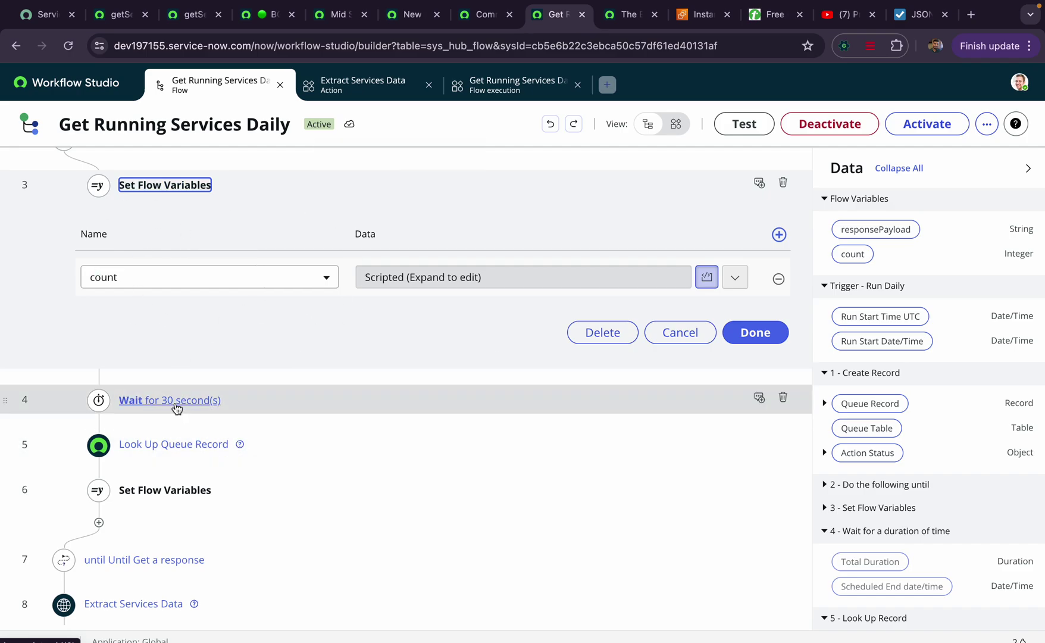
{"action": "scroll", "coordinate": [189, 340], "scroll_direction": "up", "scroll_amount": 6}
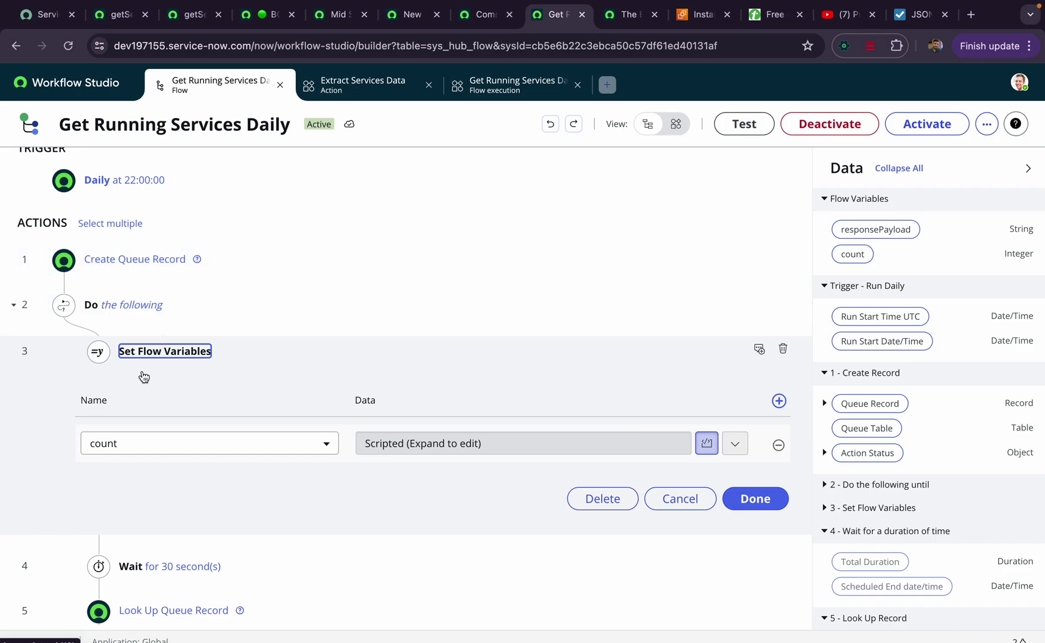
Expand the Look Up Queue Record step and review its Response to condition against the Response to field on the new queue record
{"action": "scroll", "coordinate": [184, 398], "scroll_direction": "down", "scroll_amount": 4}
{"action": "scroll", "coordinate": [185, 452], "scroll_direction": "down", "scroll_amount": 2}
{"action": "left_click", "coordinate": [175, 427]}
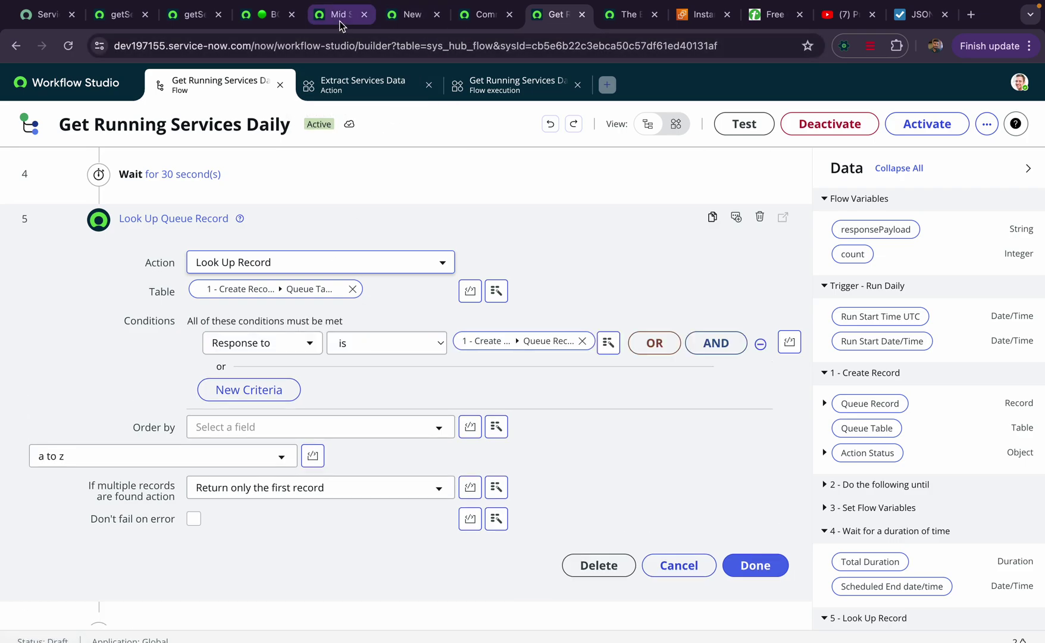
{"action": "left_click", "coordinate": [384, 20]}
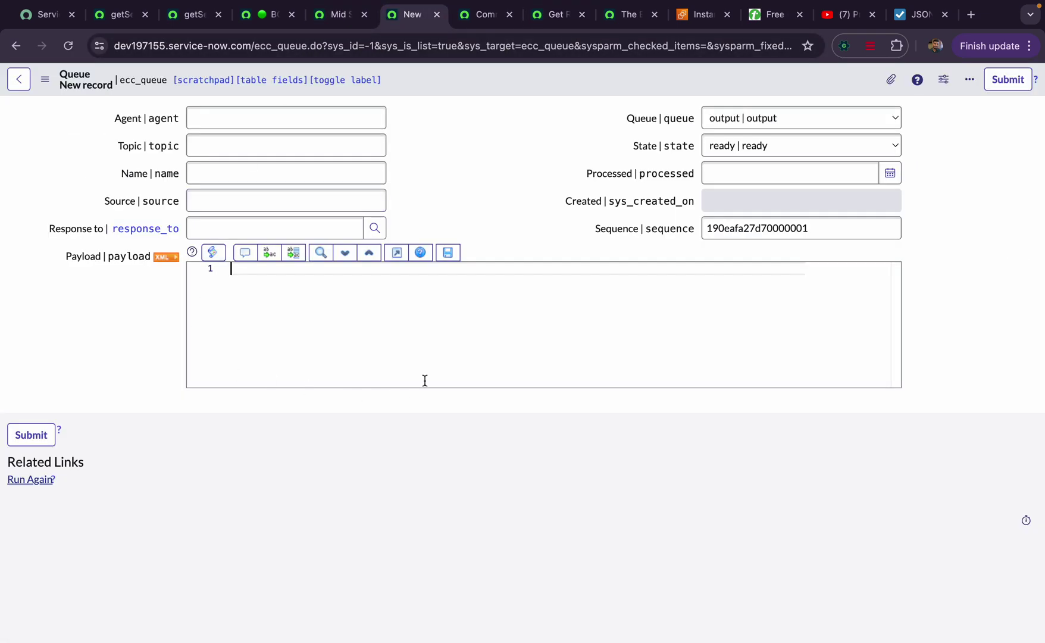
{"action": "left_click_drag", "start_coordinate": [41, 228], "coordinate": [271, 225]}
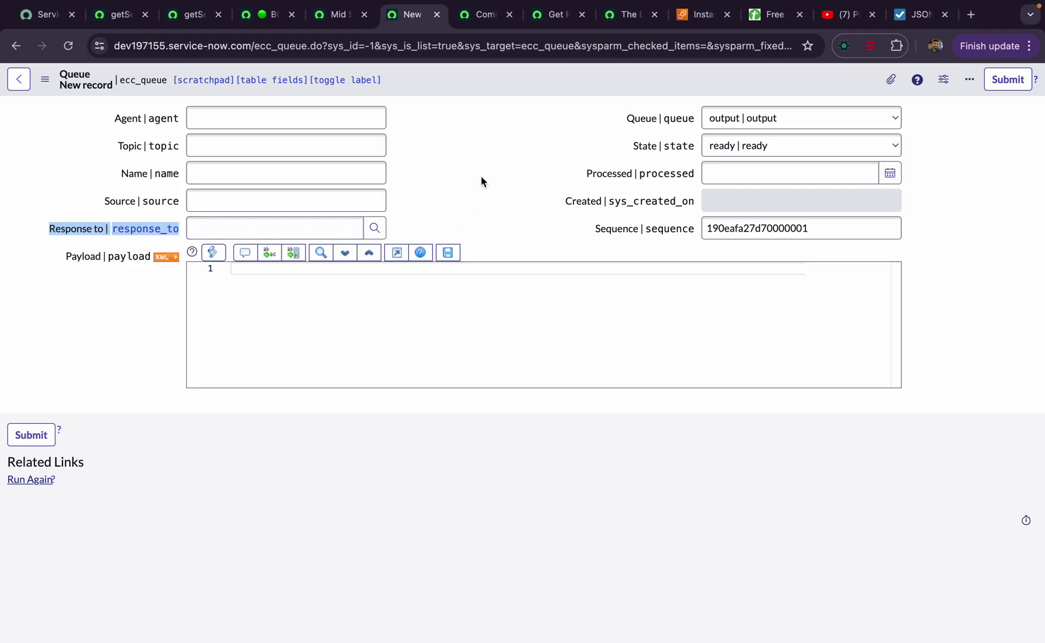
{"action": "left_click", "coordinate": [340, 15]}
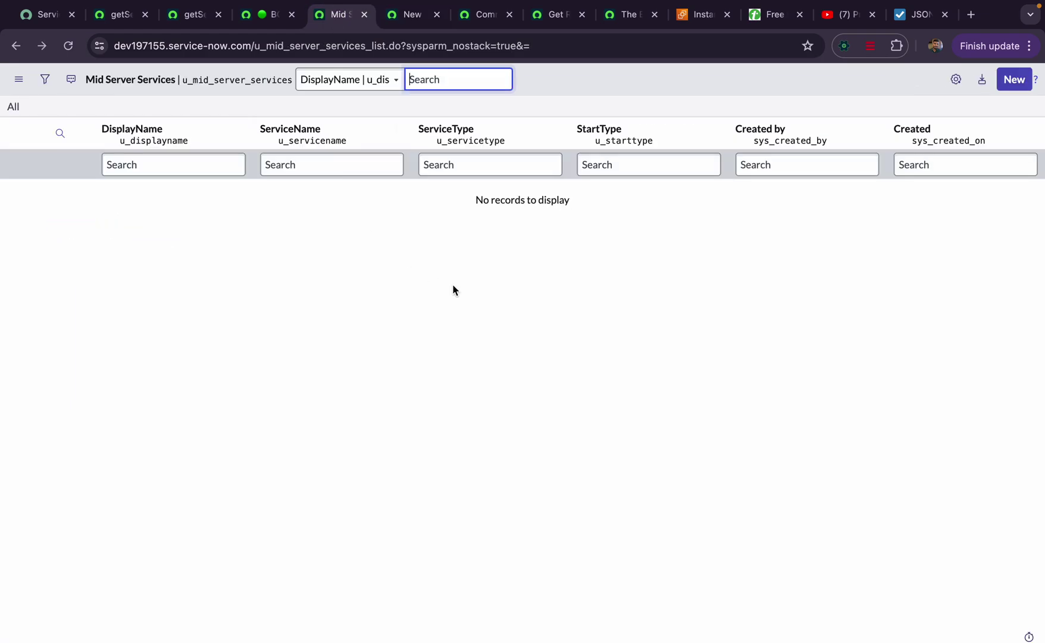
{"action": "left_click", "coordinate": [409, 15]}
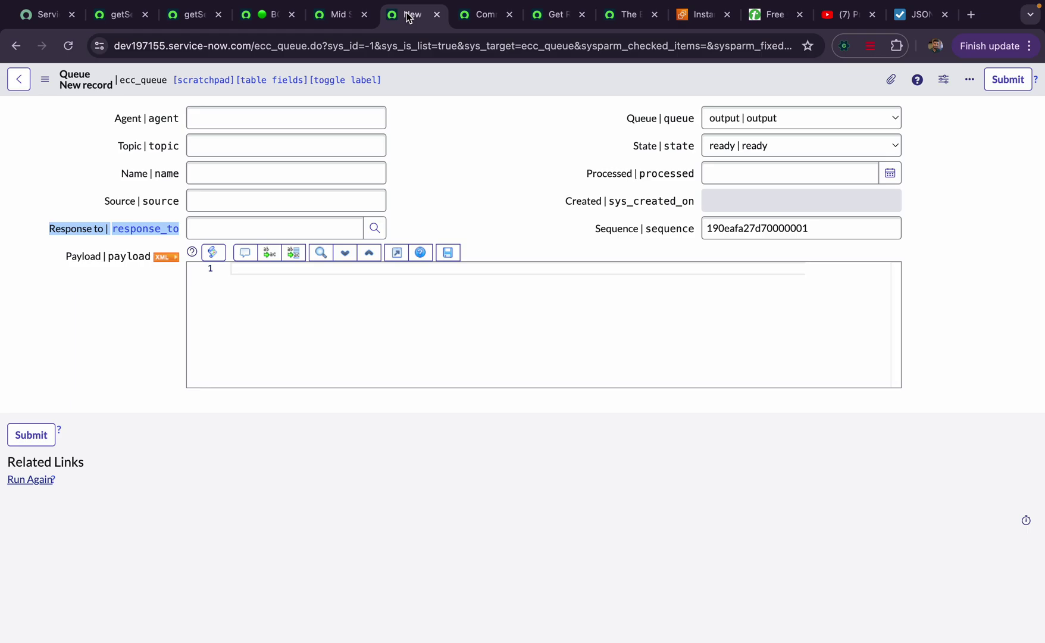
Set the new queue record's Queue field to input, then open and close the lookup list for its Response to field
{"action": "left_click", "coordinate": [759, 124]}
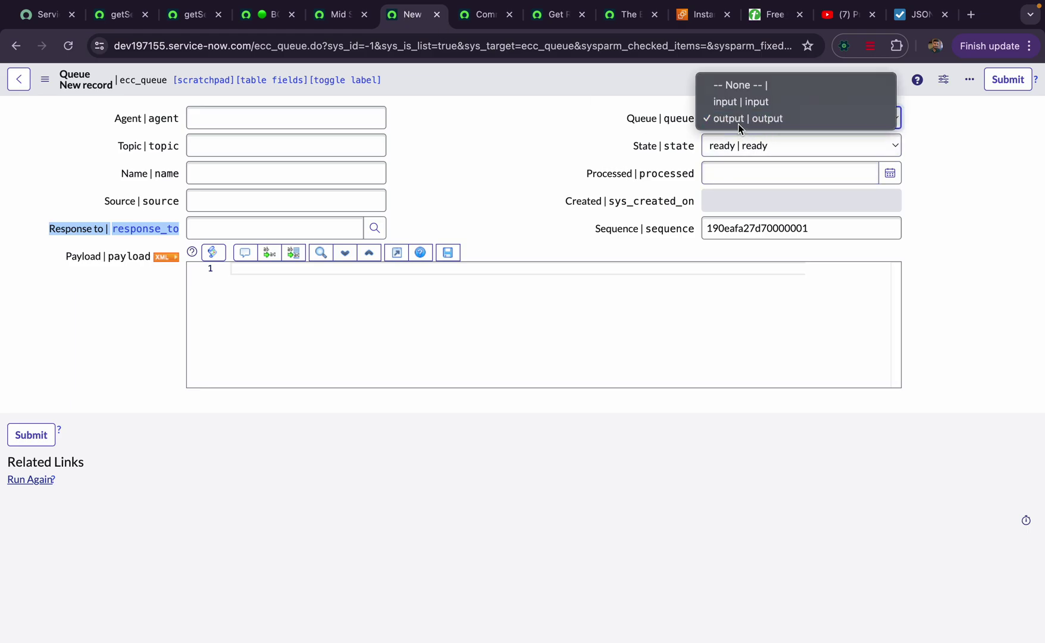
{"action": "left_click", "coordinate": [729, 104]}
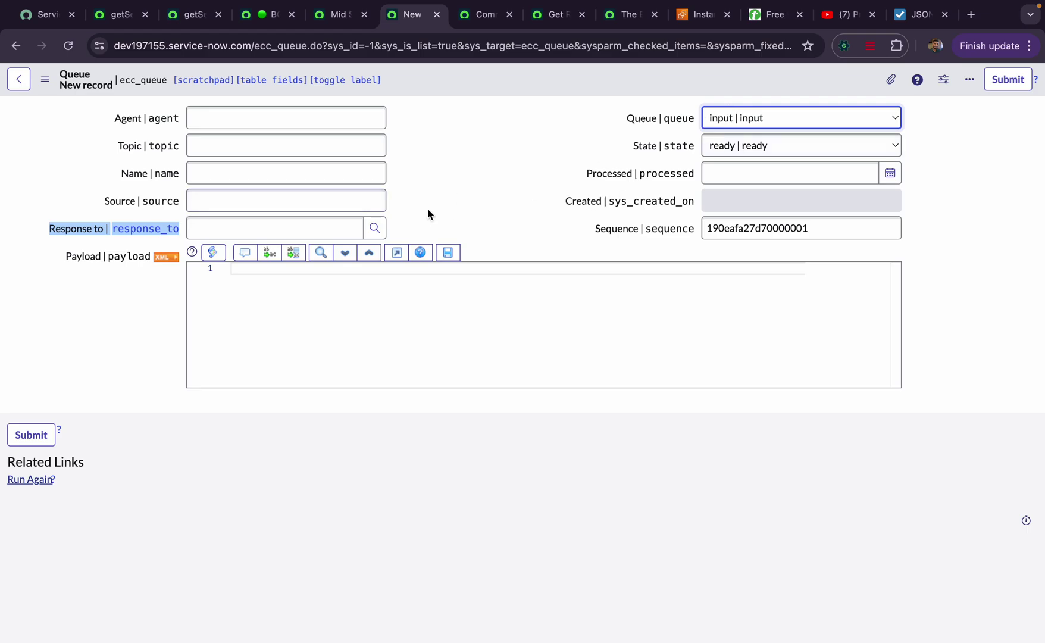
{"action": "left_click", "coordinate": [289, 226]}
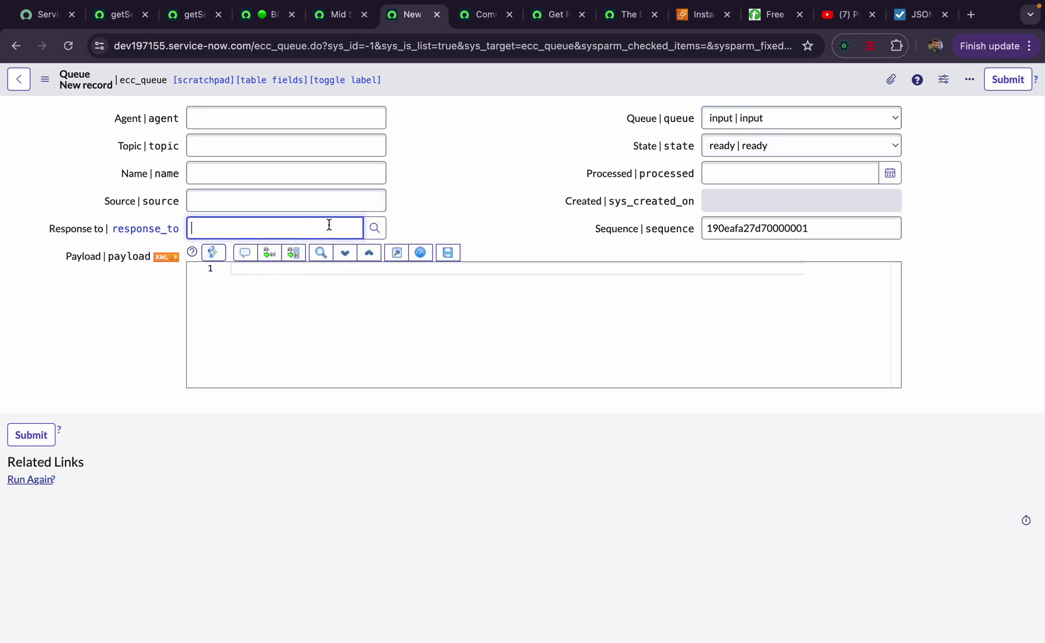
{"action": "left_click", "coordinate": [373, 229]}
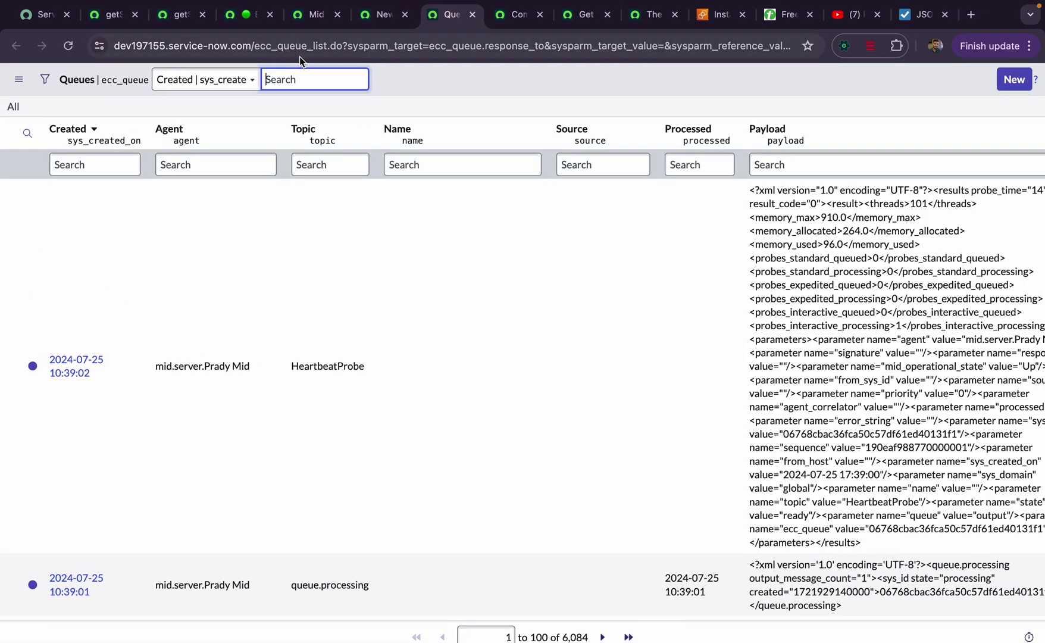
{"action": "left_click", "coordinate": [472, 14]}
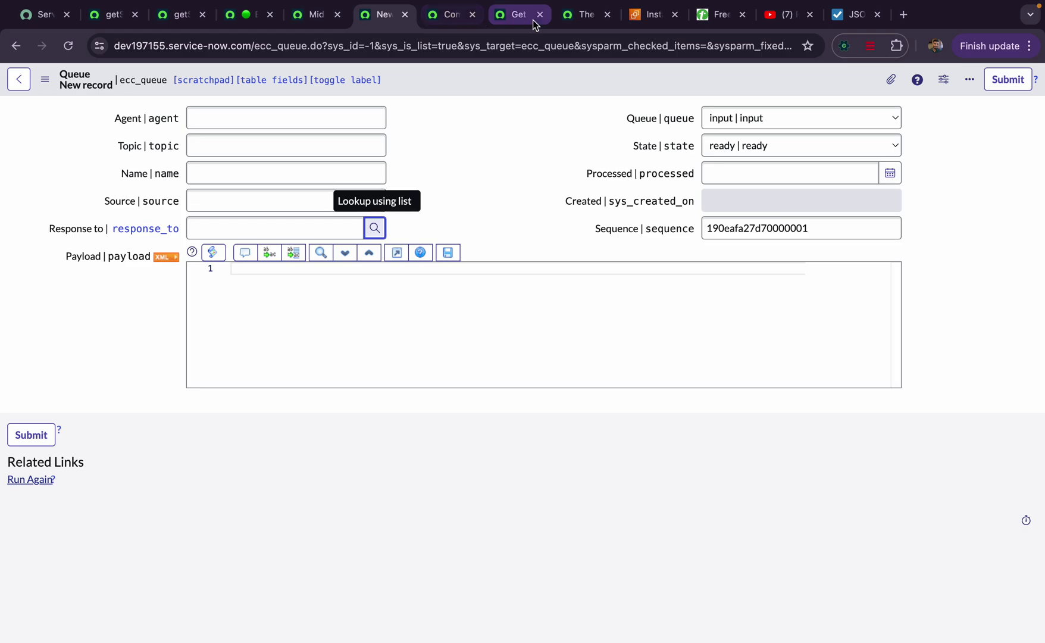
Return to the flow, close the Look Up Queue Record step, and review the responsePayload assignment in the second Set Flow Variables step
{"action": "left_click", "coordinate": [534, 24]}
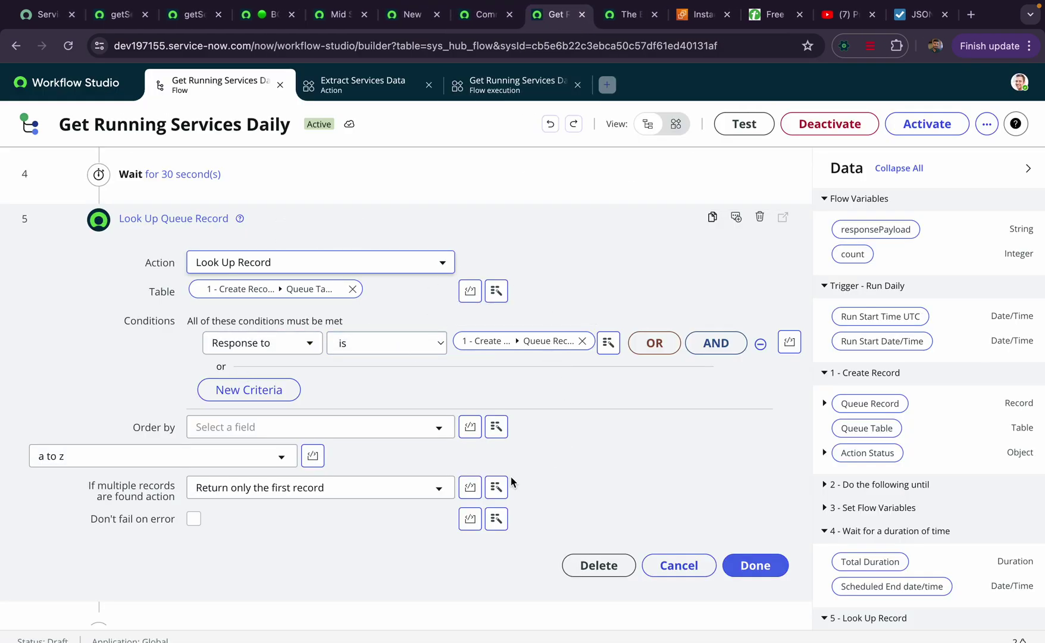
{"action": "left_click", "coordinate": [759, 566]}
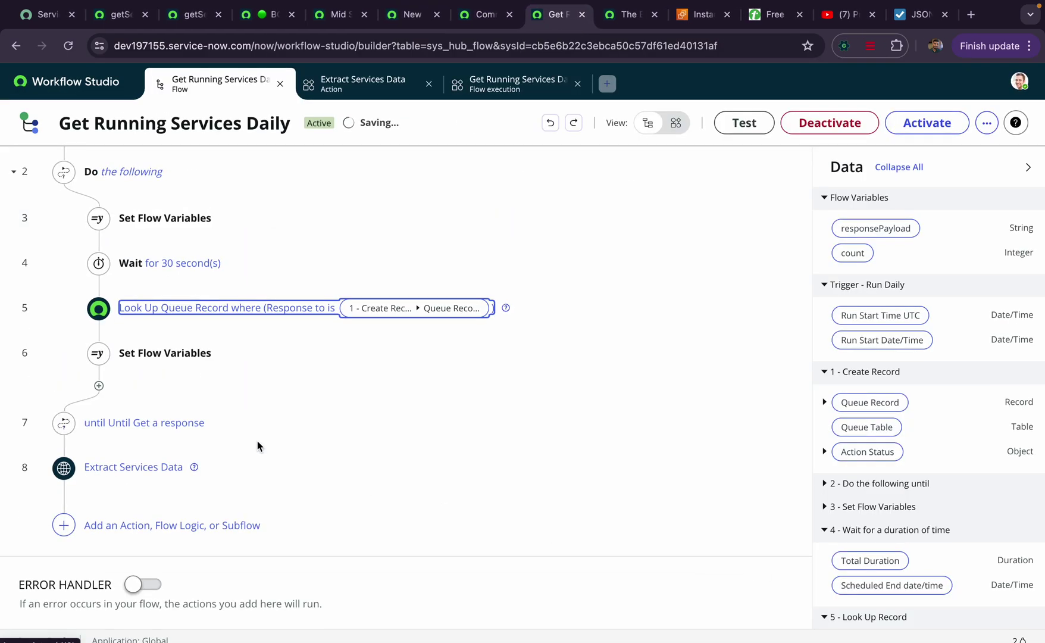
{"action": "left_click", "coordinate": [159, 354]}
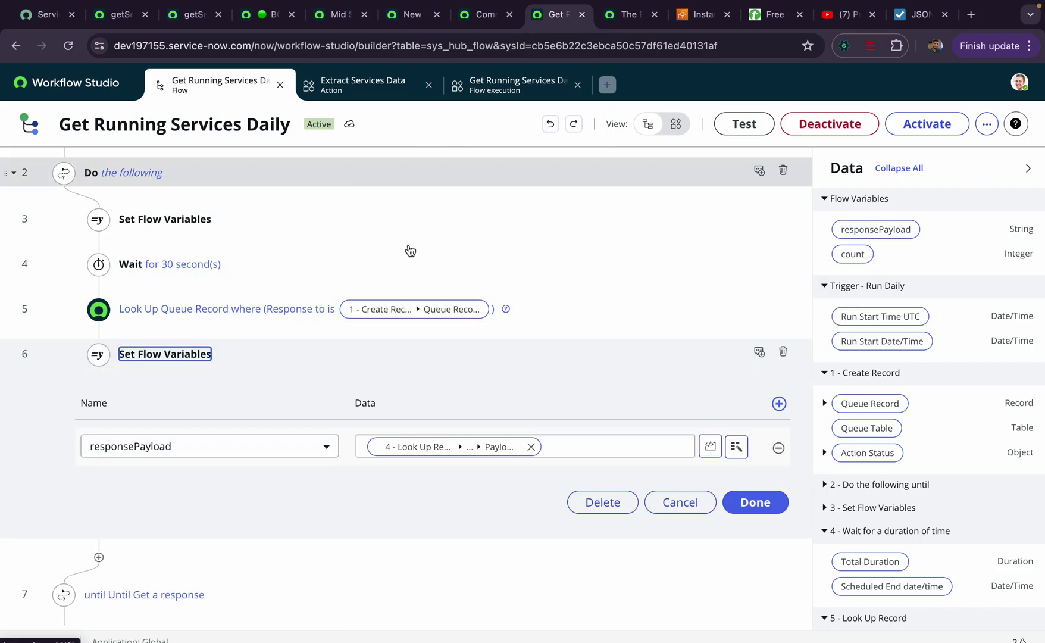
{"action": "left_click", "coordinate": [752, 504]}
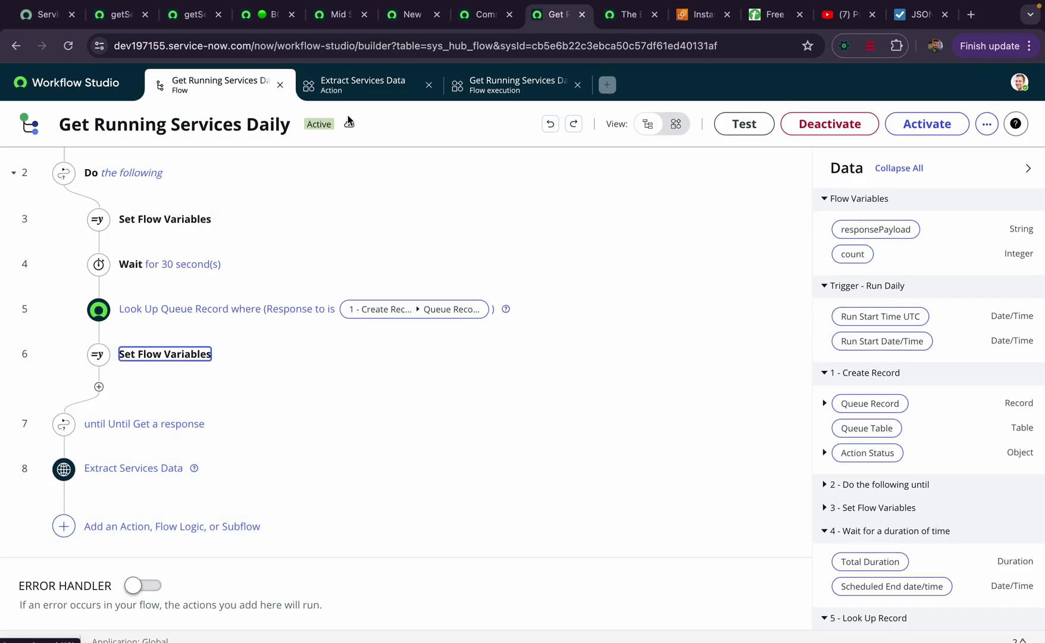
Examine the Extract Services Data script's xmlToJSON conversion, JSON parsing and loop into u_mid_server_services, then view the Mid Server Services list
{"action": "left_click", "coordinate": [360, 84]}
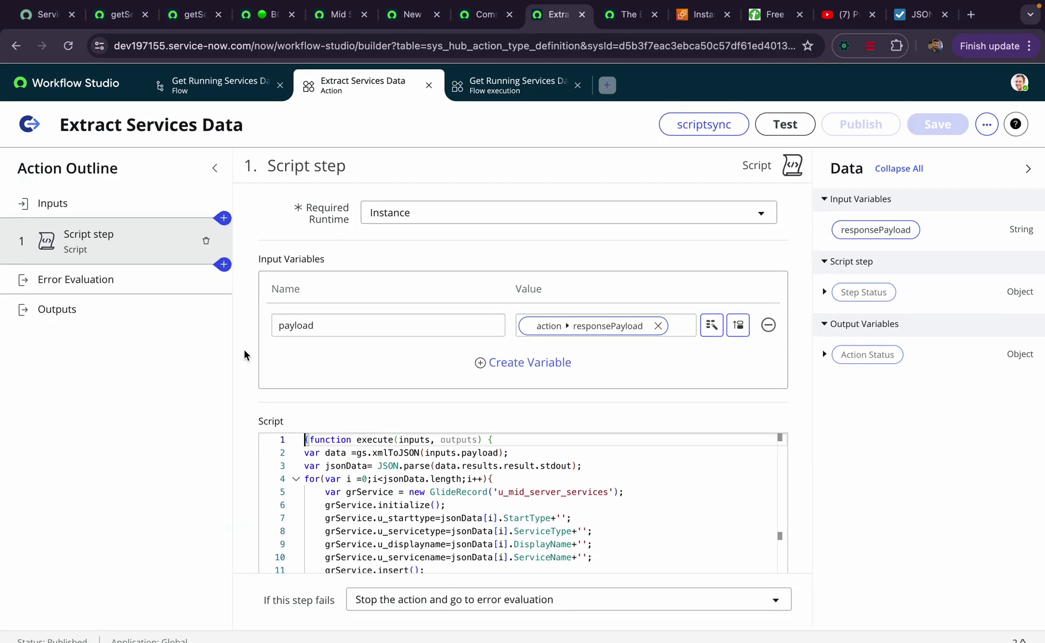
{"action": "scroll", "coordinate": [341, 358], "scroll_direction": "down", "scroll_amount": 3}
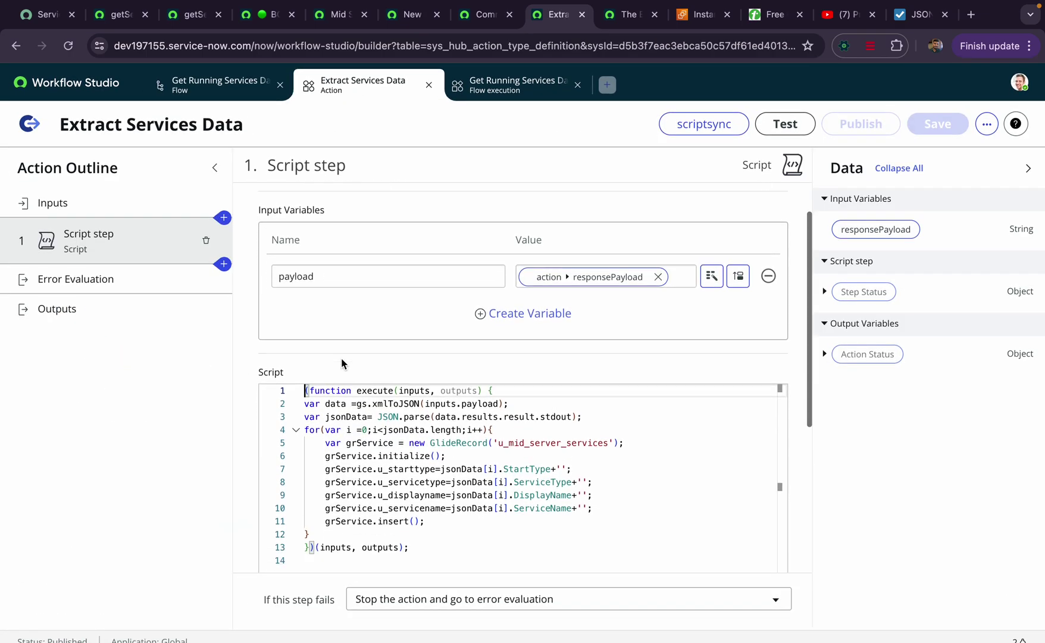
{"action": "double_click", "coordinate": [393, 366]}
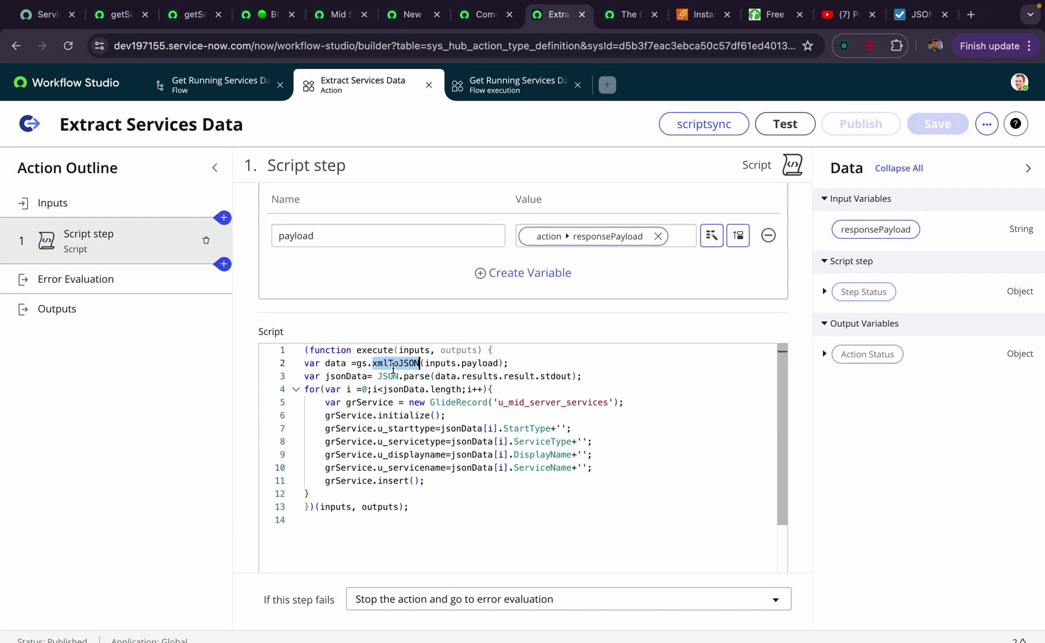
{"action": "double_click", "coordinate": [447, 376]}
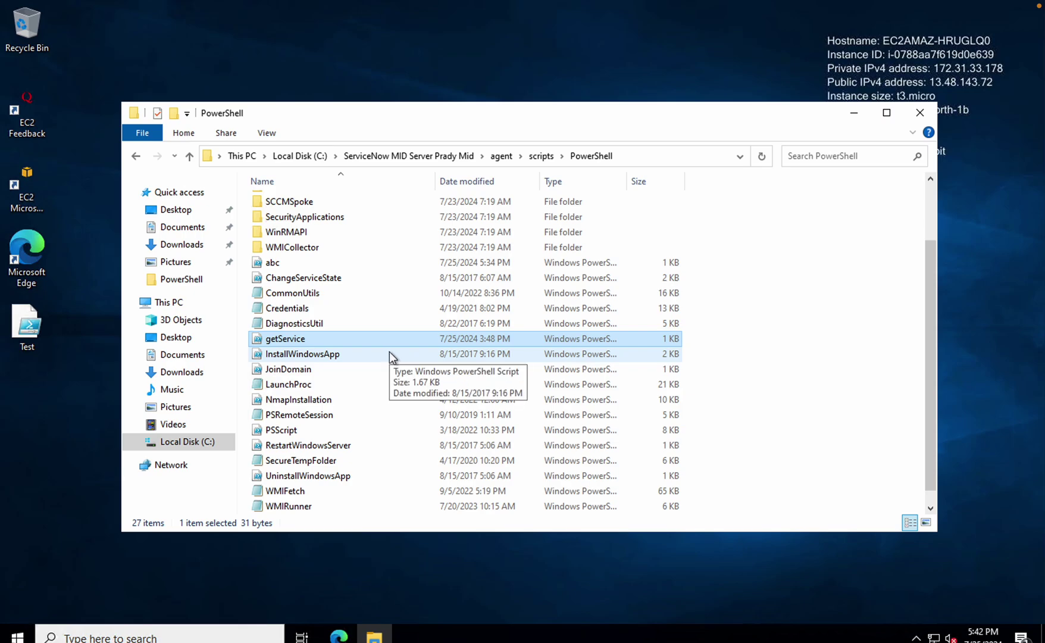
{"action": "key", "text": "ctrl+Left"}
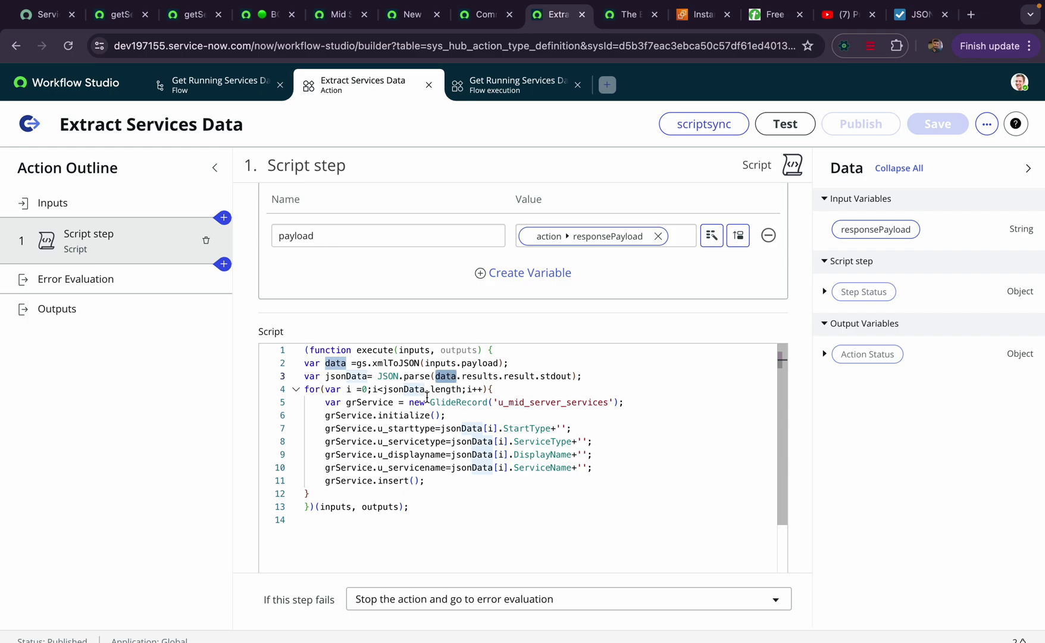
{"action": "left_click_drag", "start_coordinate": [327, 389], "coordinate": [489, 391]}
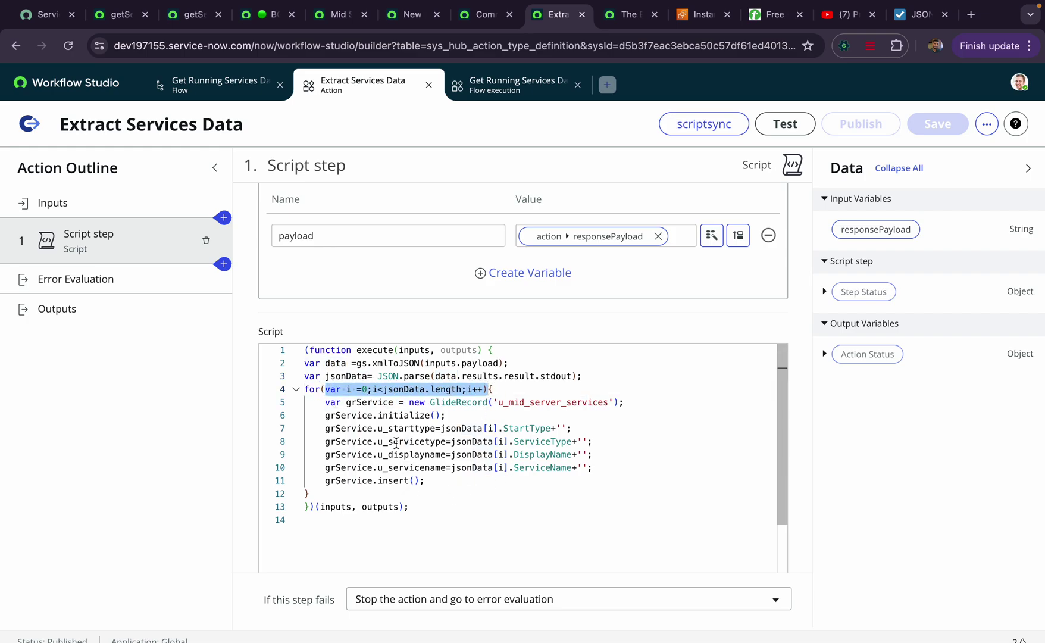
{"action": "double_click", "coordinate": [535, 402]}
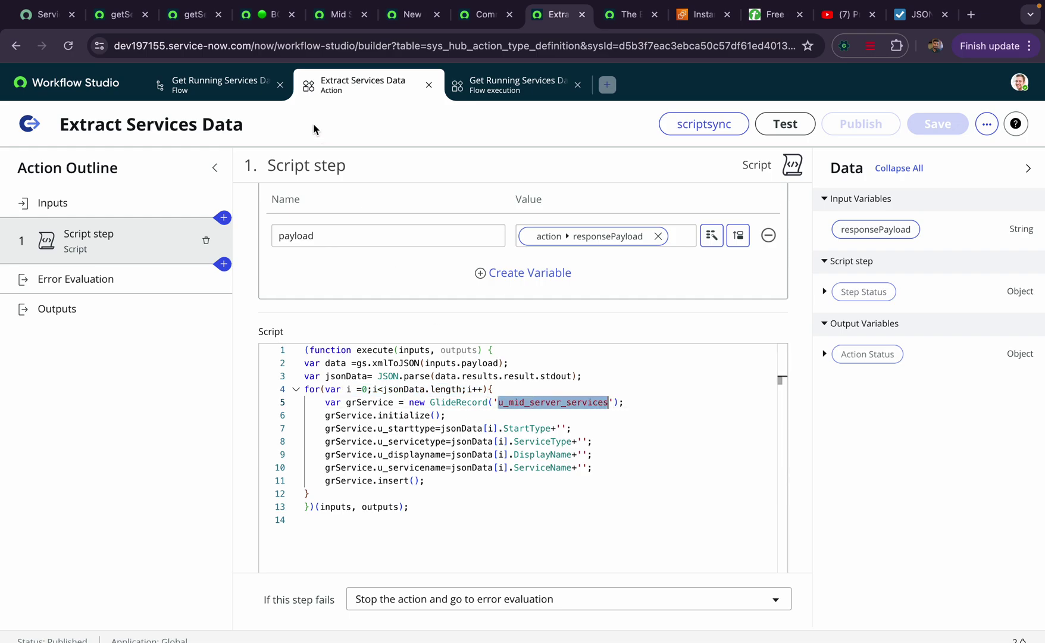
{"action": "left_click", "coordinate": [327, 16]}
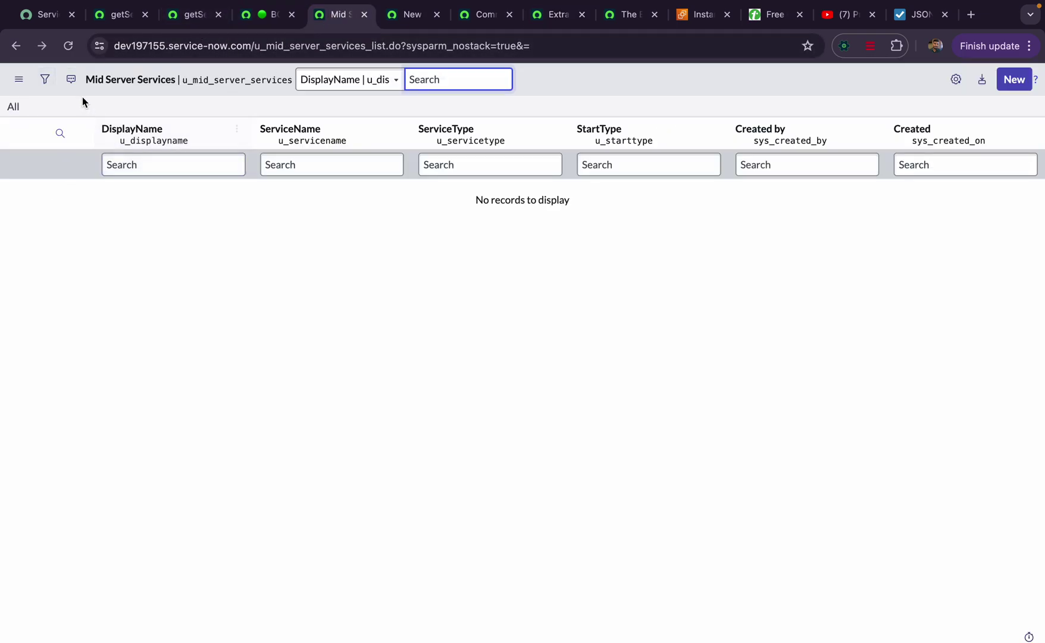
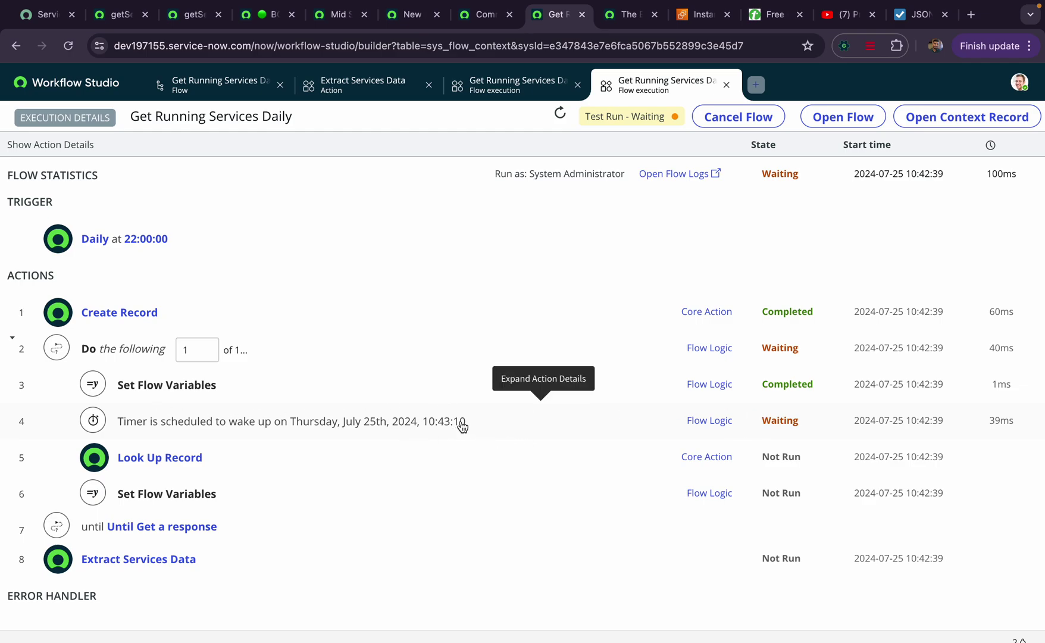
Check the Mid Server Services list, then leave the new queue record form and refresh the filtered ECC Queue list to inspect the latest Command records
{"action": "left_click", "coordinate": [457, 18]}
{"action": "left_click", "coordinate": [343, 23]}
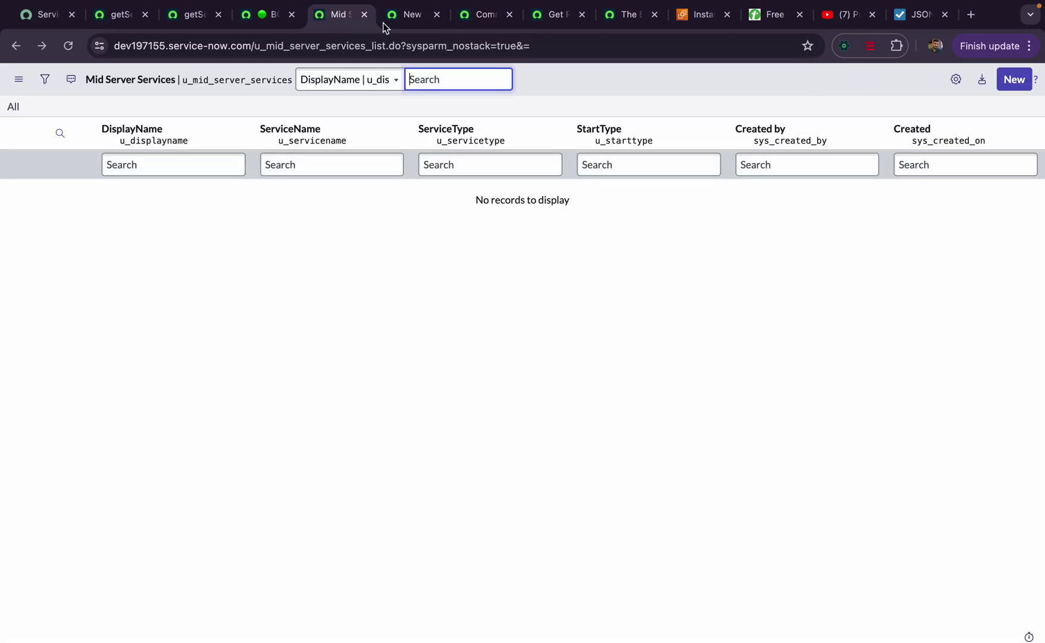
{"action": "left_click", "coordinate": [387, 22]}
{"action": "left_click", "coordinate": [14, 49]}
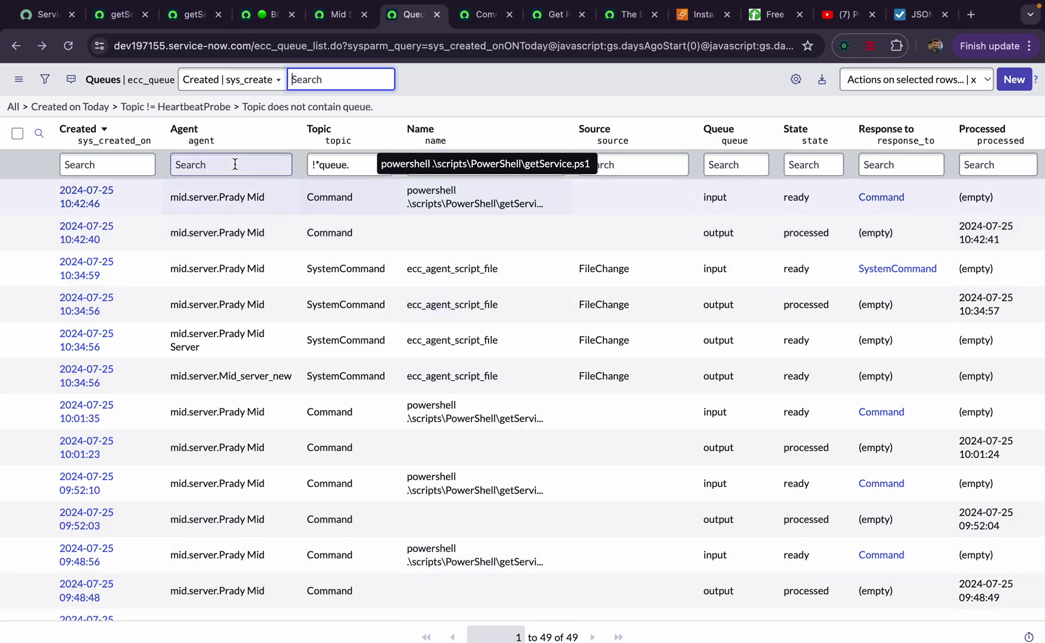
{"action": "left_click", "coordinate": [316, 107]}
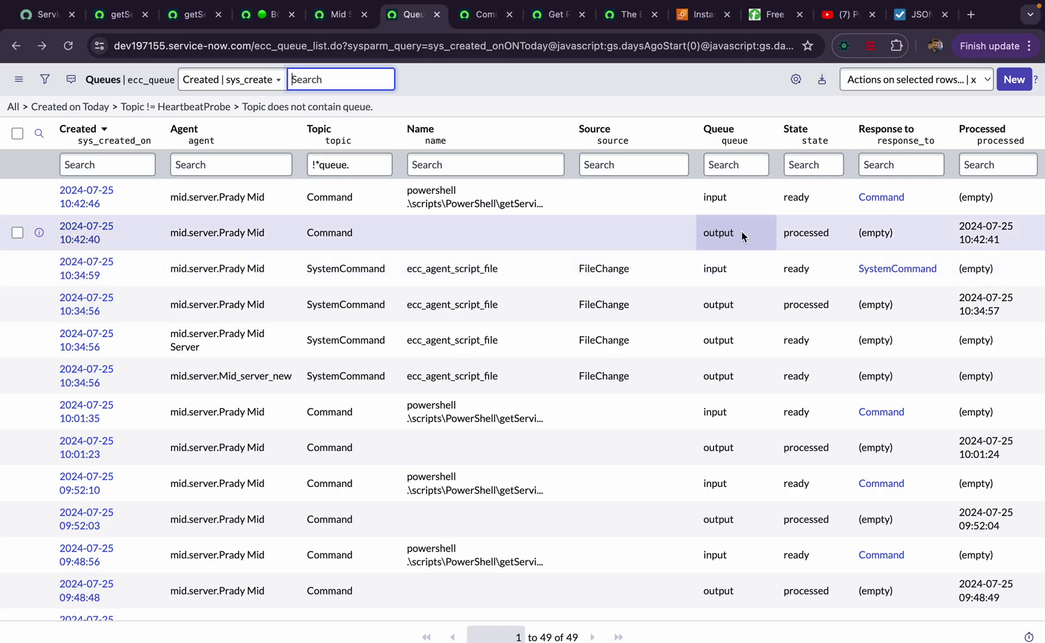
Return to the Get Running Services Daily execution details and refresh the test run's status
{"action": "left_click", "coordinate": [476, 18]}
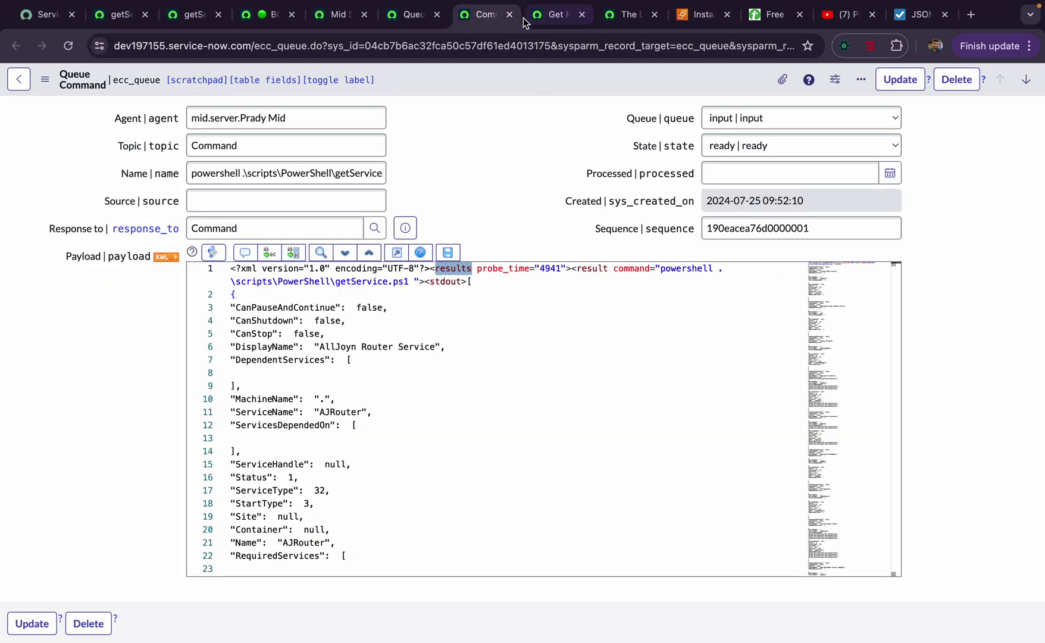
{"action": "left_click", "coordinate": [546, 21]}
{"action": "left_click", "coordinate": [560, 112]}
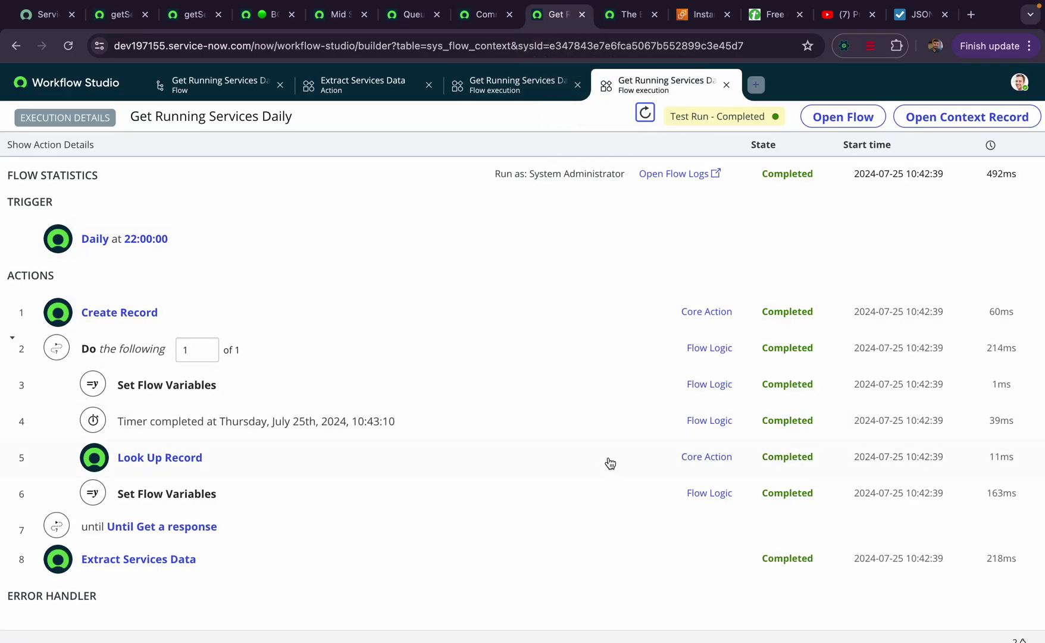
Reload the Mid Server Services list and look through the service records created by the flow
{"action": "left_click", "coordinate": [325, 14]}
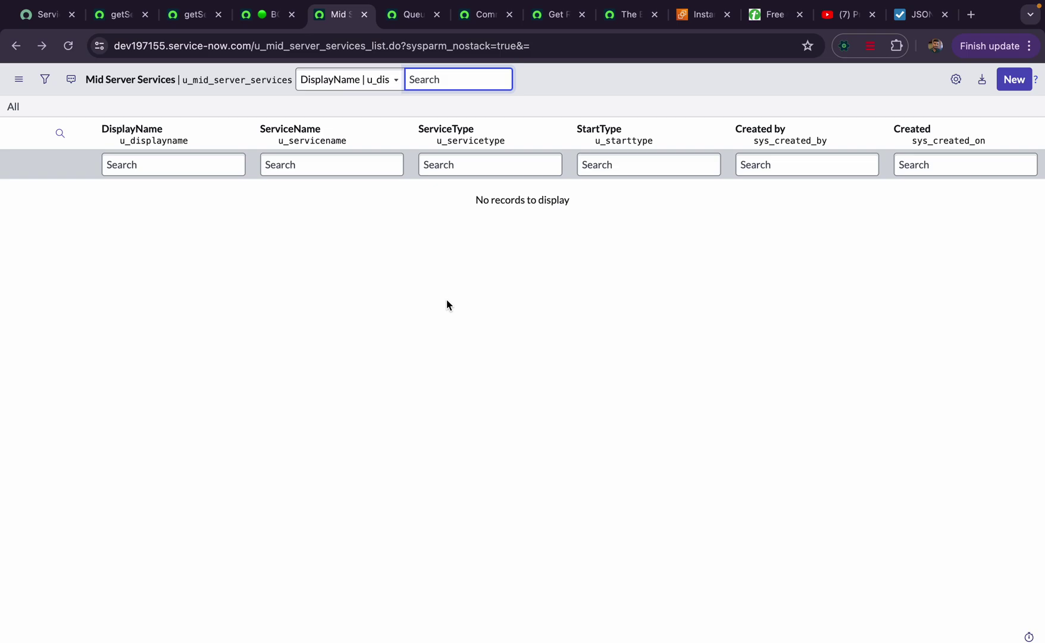
{"action": "left_click", "coordinate": [63, 53]}
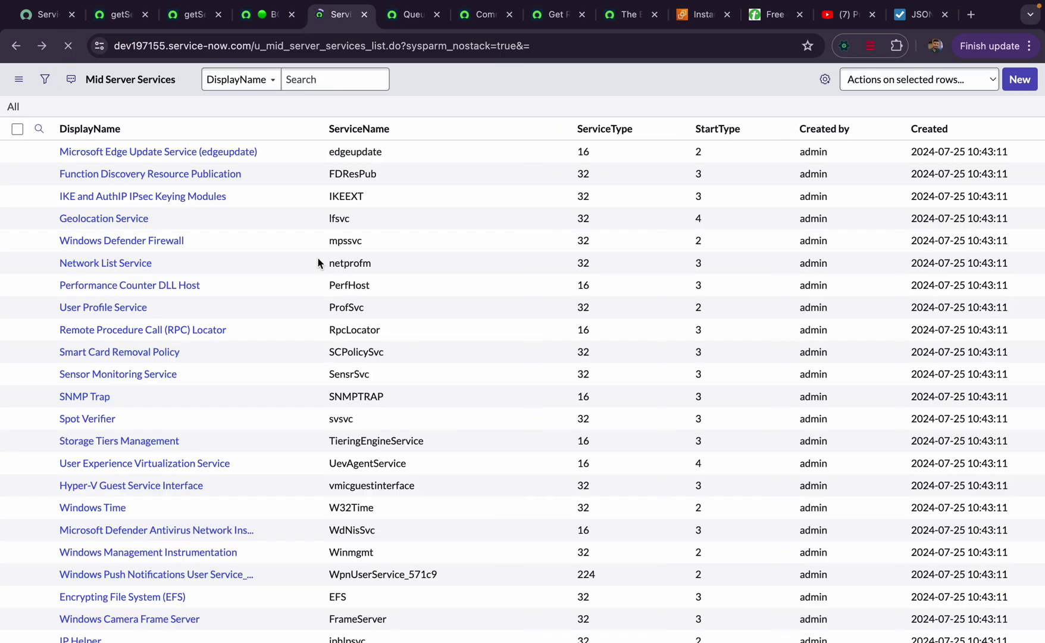
{"action": "scroll", "coordinate": [327, 368], "scroll_direction": "down", "scroll_amount": 20}
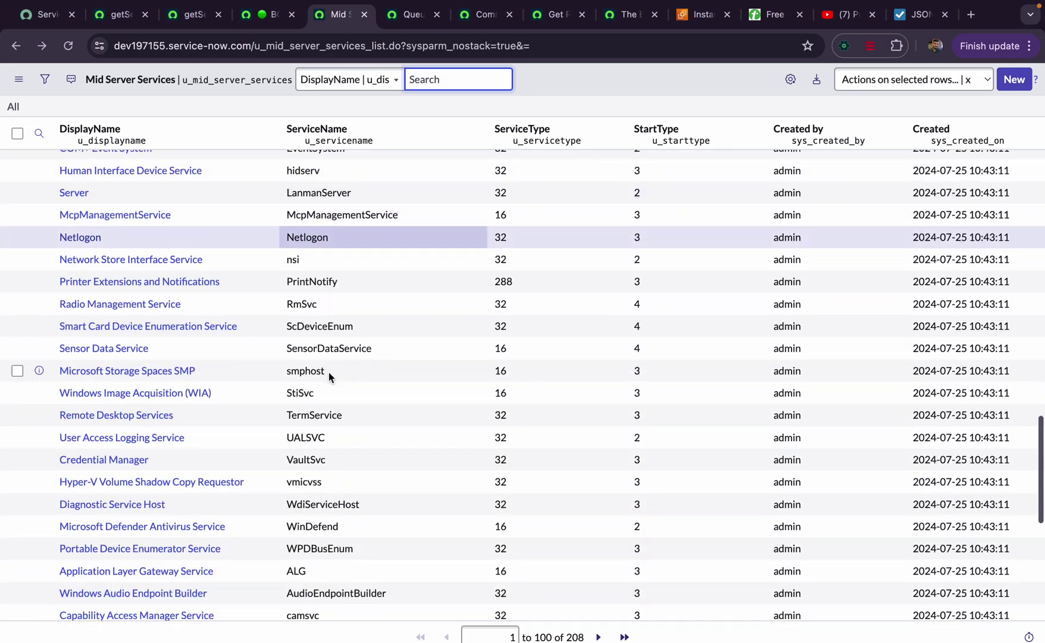
{"action": "scroll", "coordinate": [328, 373], "scroll_direction": "up", "scroll_amount": 20}
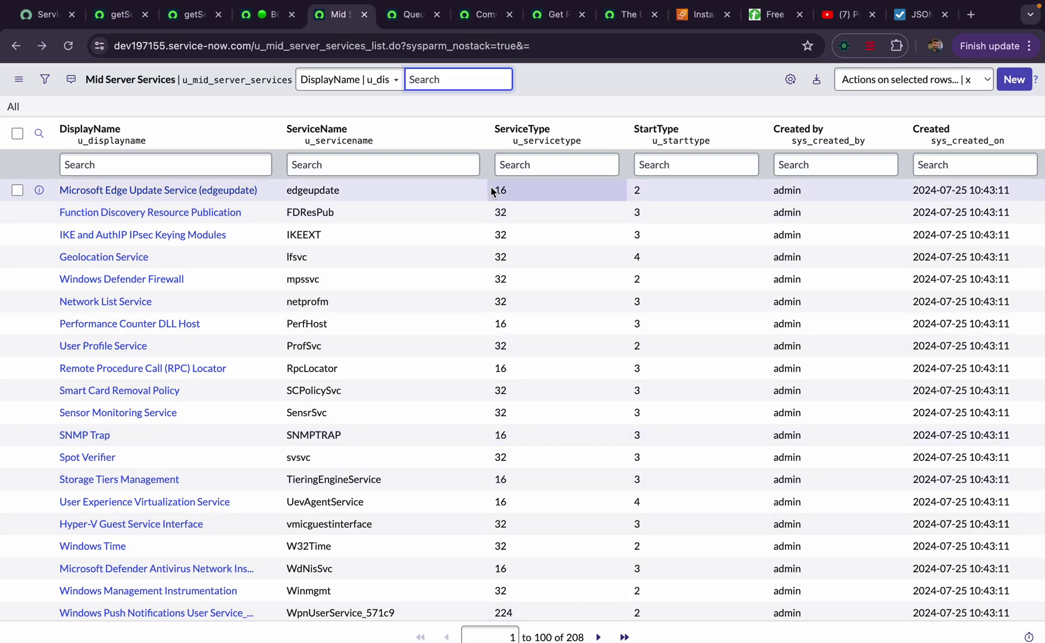
Return to the Get Running Services Daily flow, close the Test Flow dialog and review the flow from its trigger
{"action": "left_click", "coordinate": [473, 18]}
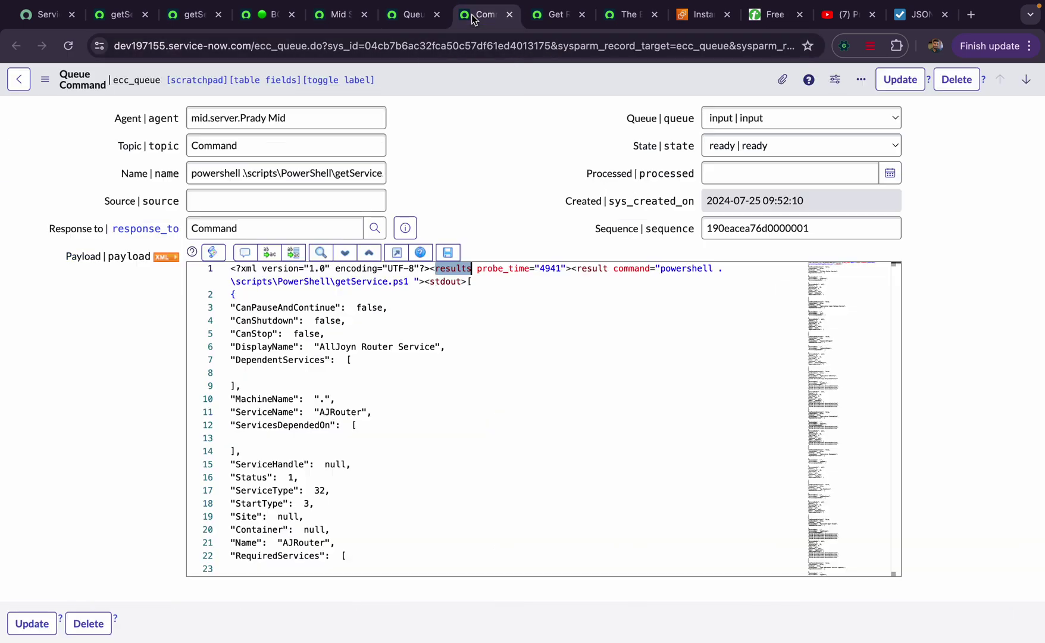
{"action": "left_click", "coordinate": [554, 14]}
{"action": "left_click", "coordinate": [214, 85]}
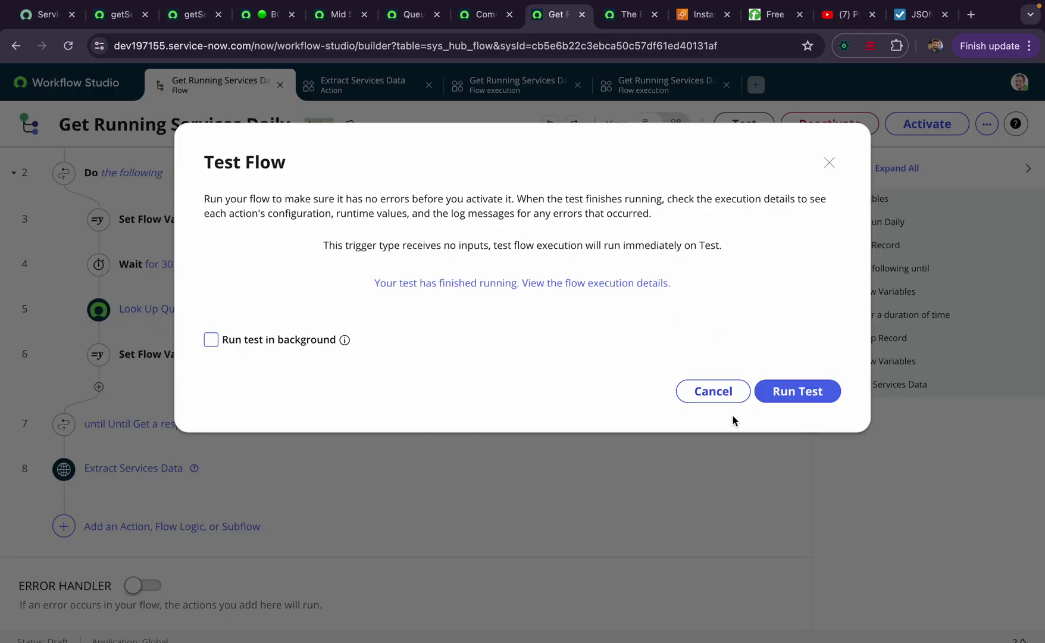
{"action": "left_click", "coordinate": [829, 162]}
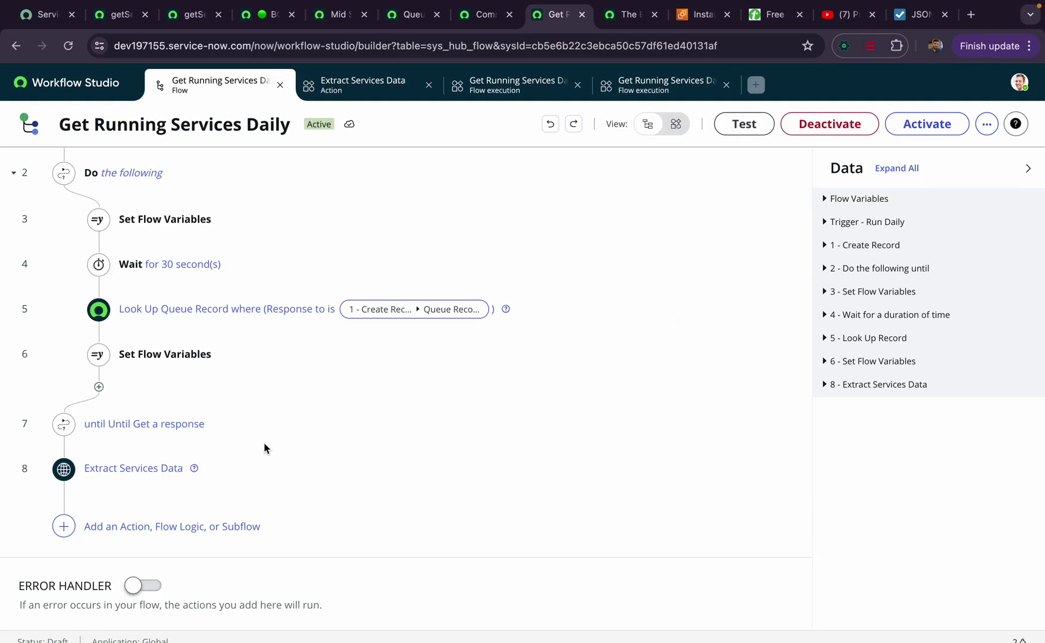
{"action": "scroll", "coordinate": [264, 442], "scroll_direction": "up", "scroll_amount": 3}
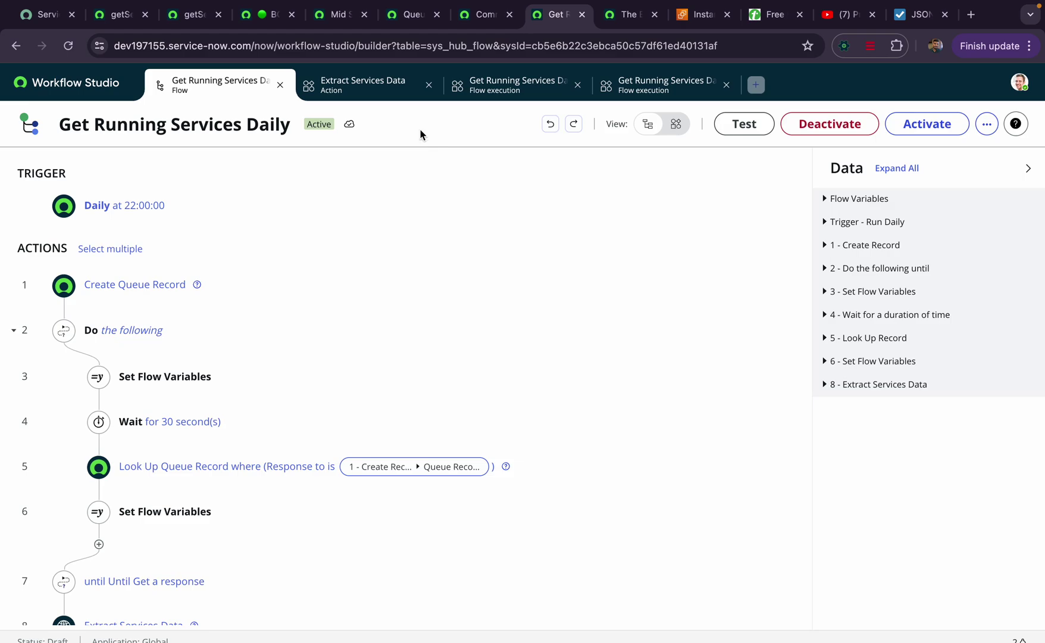
View the getService.ps1 MID Server script file and highlight its Get-Service | ConvertTo-JSON script
{"action": "left_click", "coordinate": [106, 18]}
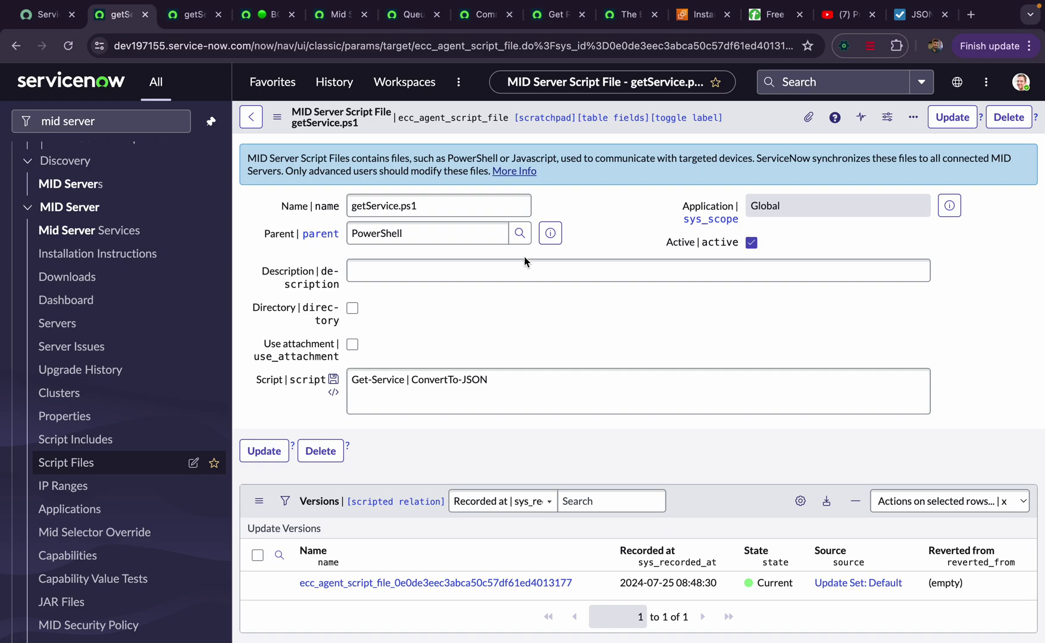
{"action": "triple_click", "coordinate": [503, 385]}
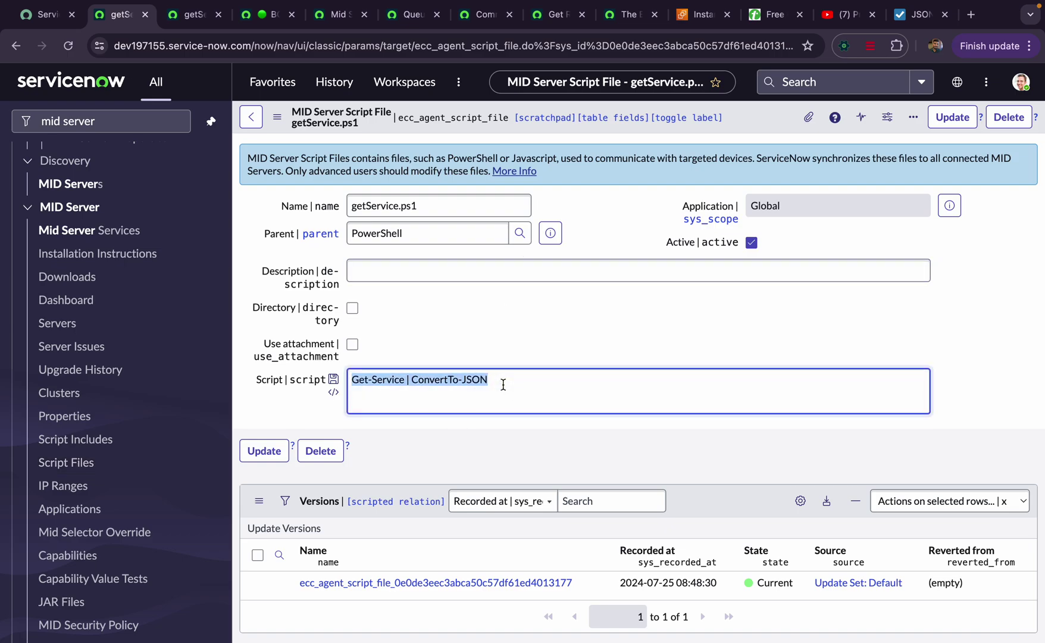